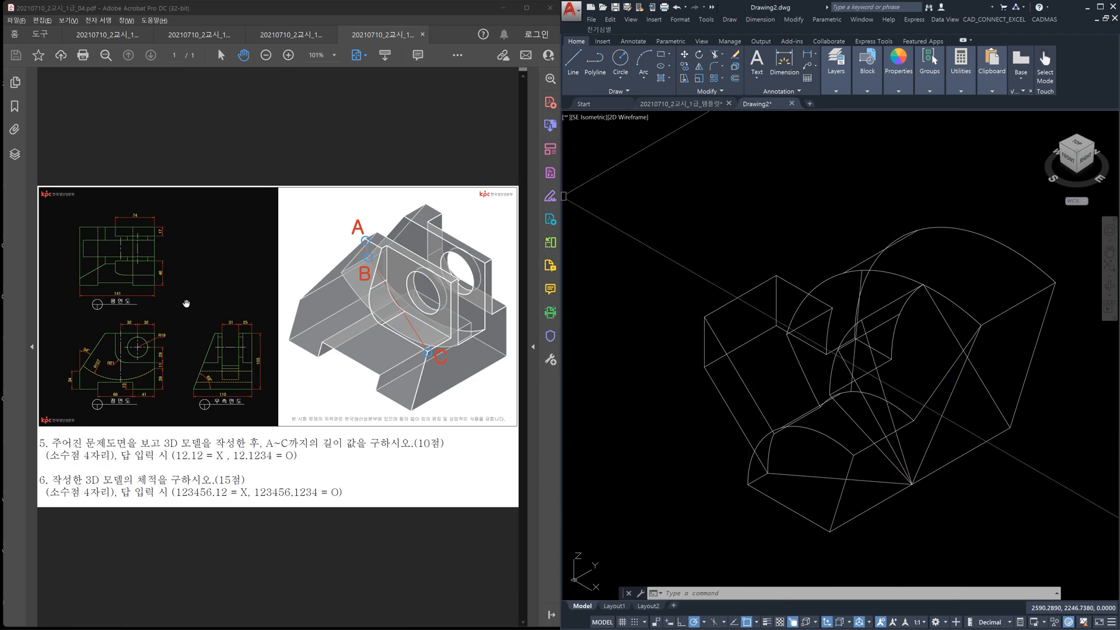
Step: Enlarge the exam drawing and trace the outer outlines of the front and right side views to study the overall shape
{"action": "scroll", "coordinate": [183, 304], "scroll_direction": "up", "scroll_amount": 4, "text": "ctrl"}
{"action": "left_click_drag", "start_coordinate": [170, 284], "coordinate": [338, 333]}
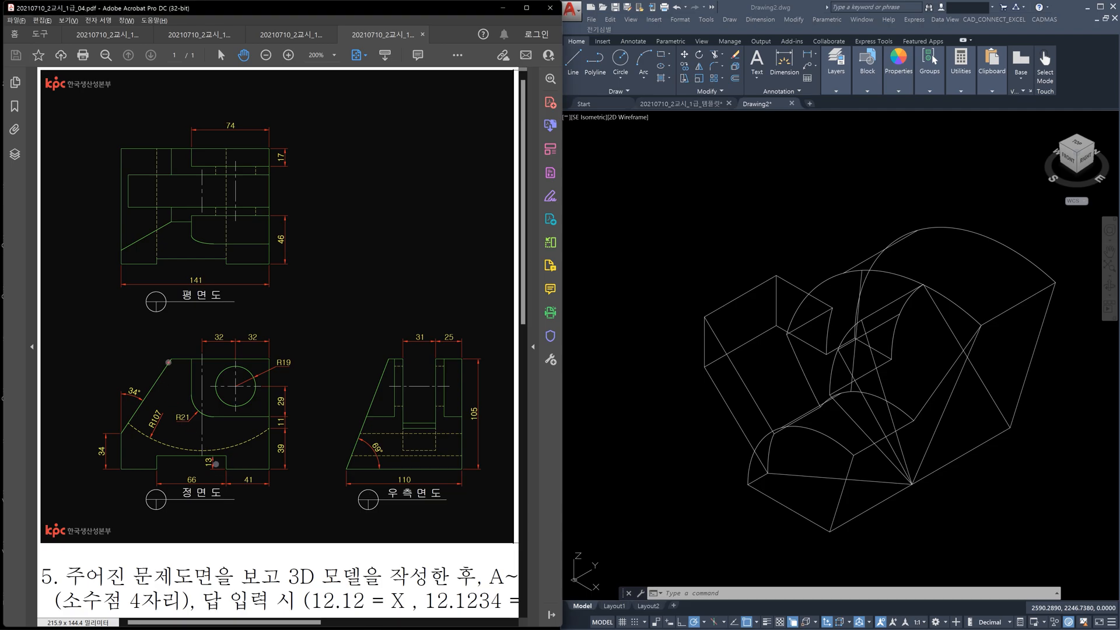
{"action": "mouse_move", "coordinate": [168, 362]}
{"action": "left_mouse_down"}
{"action": "mouse_move", "coordinate": [120, 432]}
{"action": "mouse_move", "coordinate": [120, 469]}
{"action": "mouse_move", "coordinate": [152, 469]}
{"action": "mouse_move", "coordinate": [158, 455]}
{"action": "mouse_move", "coordinate": [268, 469]}
{"action": "mouse_move", "coordinate": [270, 362]}
{"action": "left_mouse_up"}
{"action": "left_click_drag", "start_coordinate": [171, 357], "coordinate": [265, 357]}
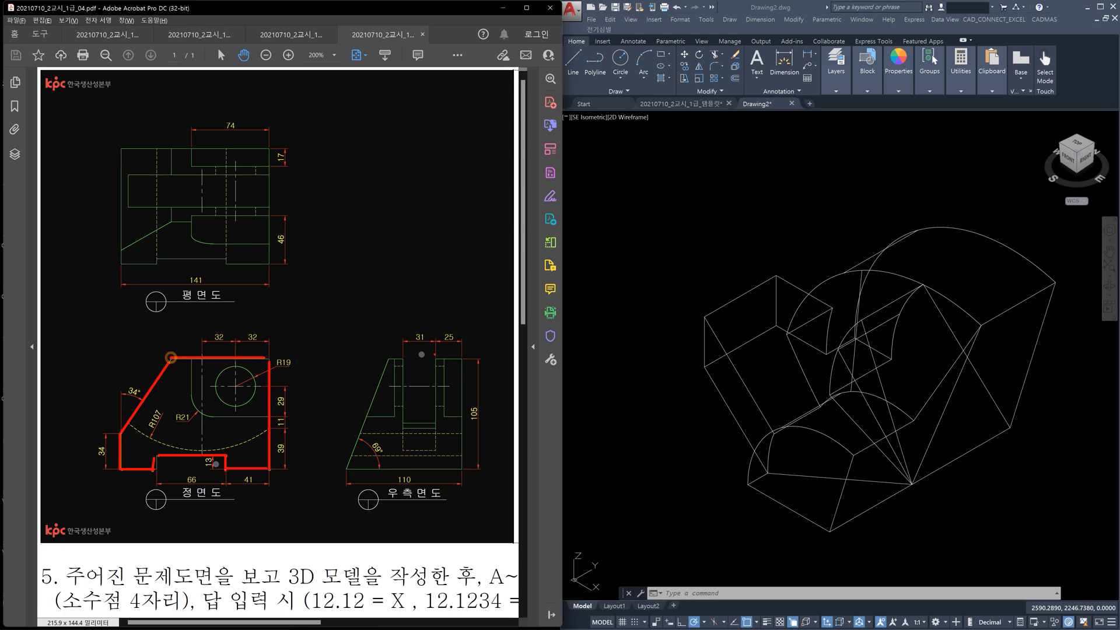
{"action": "mouse_move", "coordinate": [390, 359]}
{"action": "left_mouse_down"}
{"action": "mouse_move", "coordinate": [345, 468]}
{"action": "mouse_move", "coordinate": [464, 467]}
{"action": "left_mouse_up"}
{"action": "mouse_move", "coordinate": [464, 466]}
{"action": "left_mouse_down"}
{"action": "mouse_move", "coordinate": [464, 360]}
{"action": "mouse_move", "coordinate": [408, 355]}
{"action": "mouse_move", "coordinate": [464, 357]}
{"action": "left_mouse_up"}
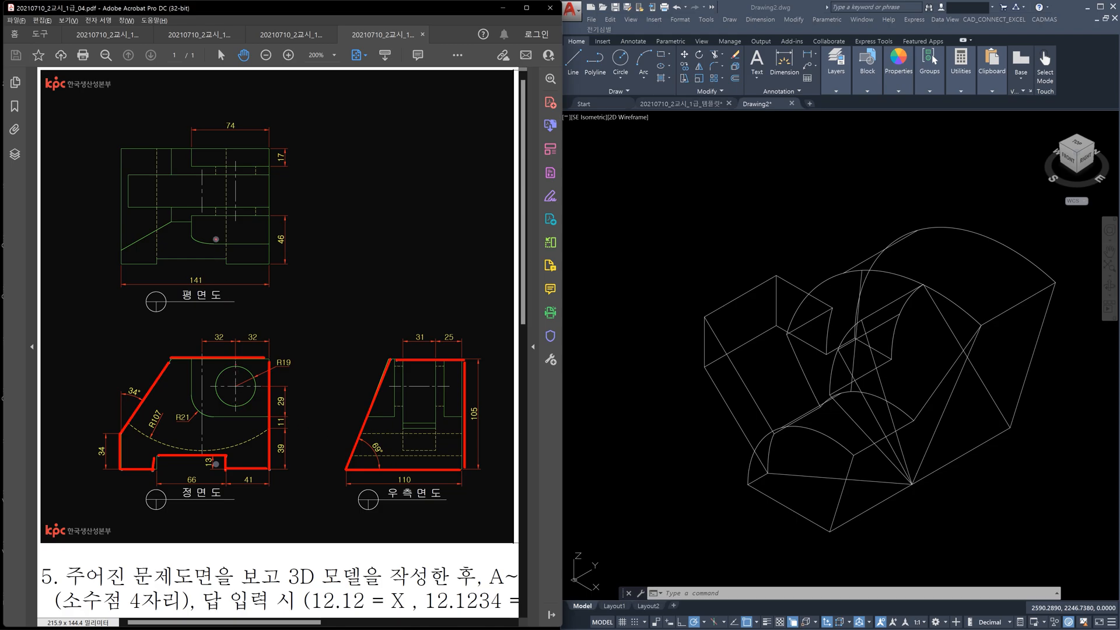
Step: Examine the R19 through hole, the R21 rounded side cut-outs, the centre slot and the R107 arc across the front and side views
{"action": "mouse_move", "coordinate": [240, 367]}
{"action": "left_mouse_down"}
{"action": "mouse_move", "coordinate": [213, 392]}
{"action": "mouse_move", "coordinate": [242, 405]}
{"action": "mouse_move", "coordinate": [240, 366]}
{"action": "left_mouse_up"}
{"action": "mouse_move", "coordinate": [317, 391]}
{"action": "left_mouse_down"}
{"action": "mouse_move", "coordinate": [532, 385]}
{"action": "mouse_move", "coordinate": [488, 399]}
{"action": "left_mouse_up"}
{"action": "mouse_move", "coordinate": [295, 377]}
{"action": "left_mouse_down"}
{"action": "mouse_move", "coordinate": [275, 367]}
{"action": "mouse_move", "coordinate": [309, 362]}
{"action": "mouse_move", "coordinate": [298, 371]}
{"action": "left_mouse_up"}
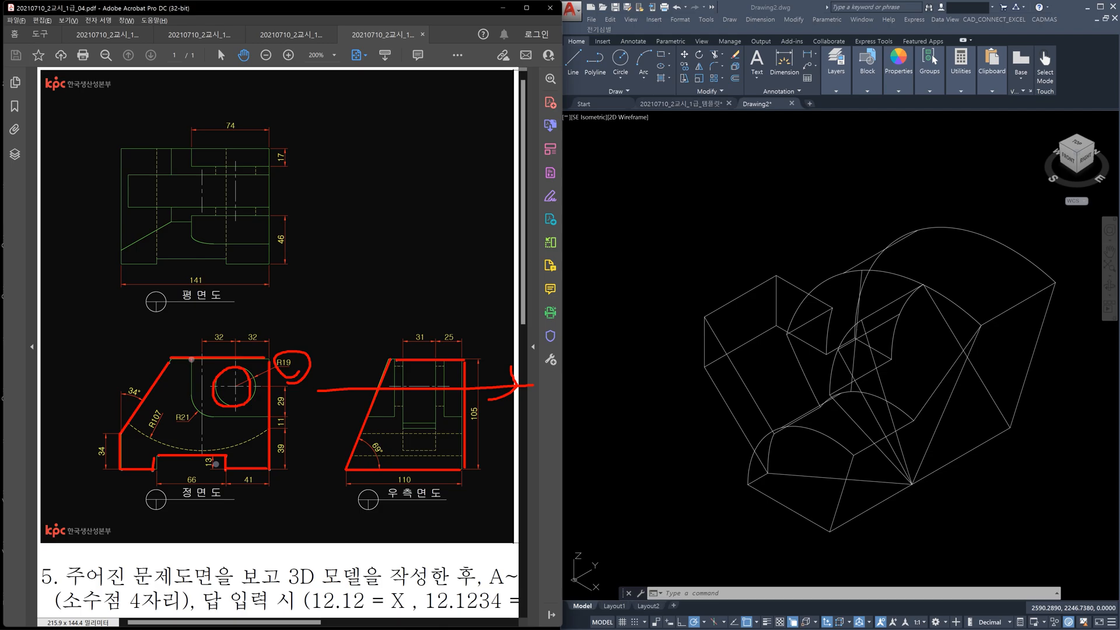
{"action": "left_click", "coordinate": [192, 356]}
{"action": "mouse_move", "coordinate": [192, 357]}
{"action": "left_mouse_down"}
{"action": "mouse_move", "coordinate": [190, 401]}
{"action": "mouse_move", "coordinate": [203, 412]}
{"action": "mouse_move", "coordinate": [271, 415]}
{"action": "mouse_move", "coordinate": [272, 362]}
{"action": "mouse_move", "coordinate": [206, 363]}
{"action": "left_mouse_up"}
{"action": "mouse_move", "coordinate": [216, 420]}
{"action": "left_mouse_down"}
{"action": "mouse_move", "coordinate": [191, 402]}
{"action": "mouse_move", "coordinate": [193, 428]}
{"action": "left_mouse_up"}
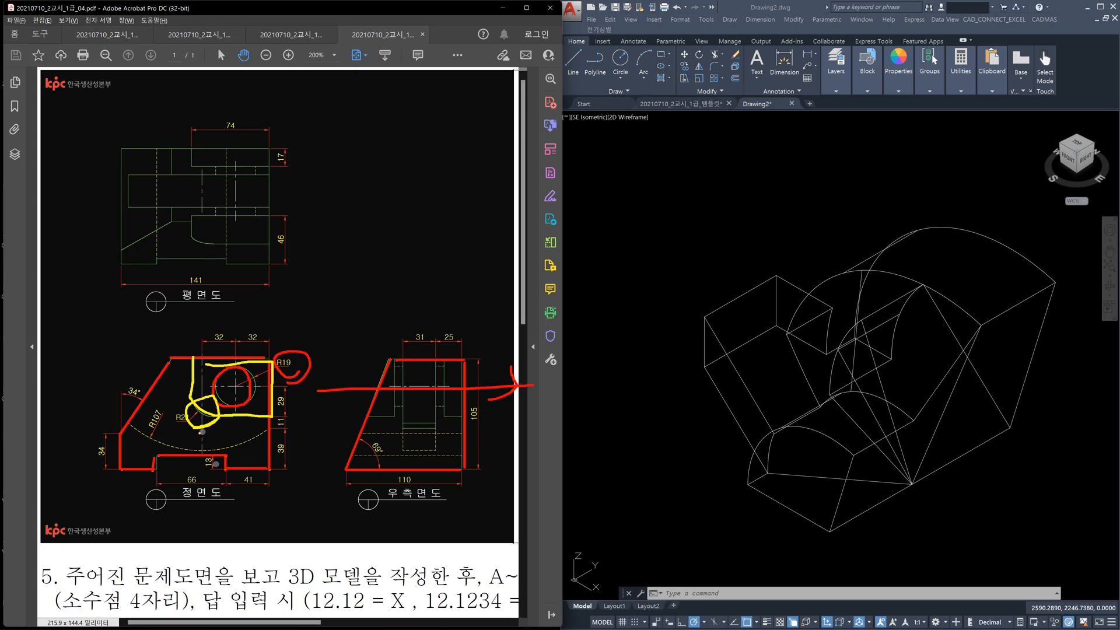
{"action": "mouse_move", "coordinate": [397, 362]}
{"action": "left_mouse_down"}
{"action": "mouse_move", "coordinate": [393, 411]}
{"action": "mouse_move", "coordinate": [358, 416]}
{"action": "left_mouse_up"}
{"action": "mouse_move", "coordinate": [441, 361]}
{"action": "left_mouse_down"}
{"action": "mouse_move", "coordinate": [441, 411]}
{"action": "mouse_move", "coordinate": [475, 415]}
{"action": "left_mouse_up"}
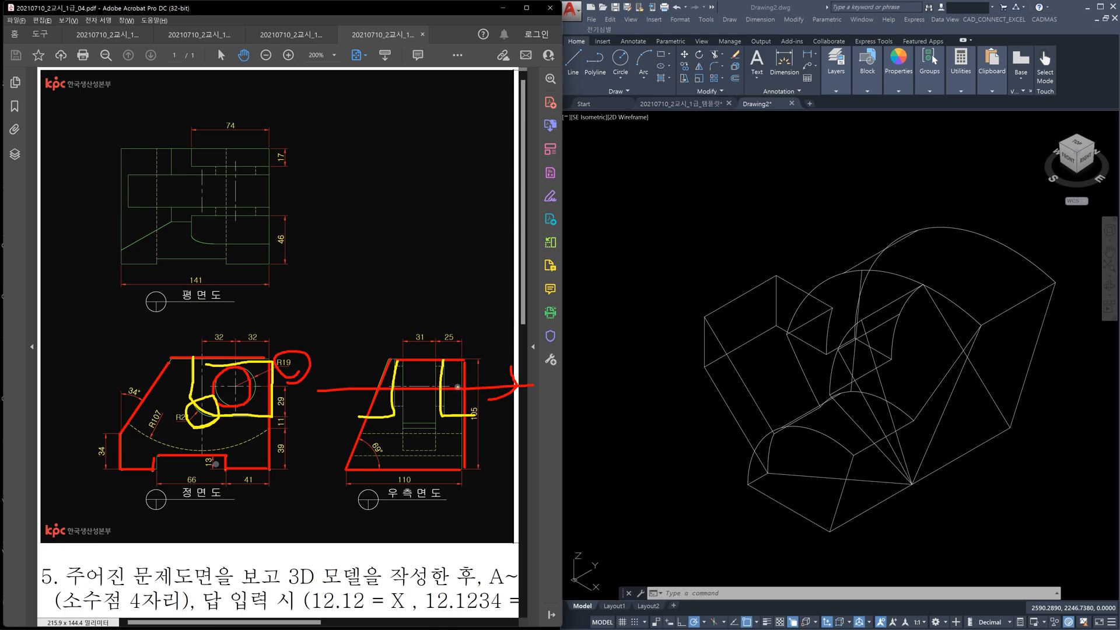
{"action": "mouse_move", "coordinate": [404, 359]}
{"action": "left_mouse_down"}
{"action": "mouse_move", "coordinate": [400, 417]}
{"action": "mouse_move", "coordinate": [434, 421]}
{"action": "mouse_move", "coordinate": [435, 370]}
{"action": "left_mouse_up"}
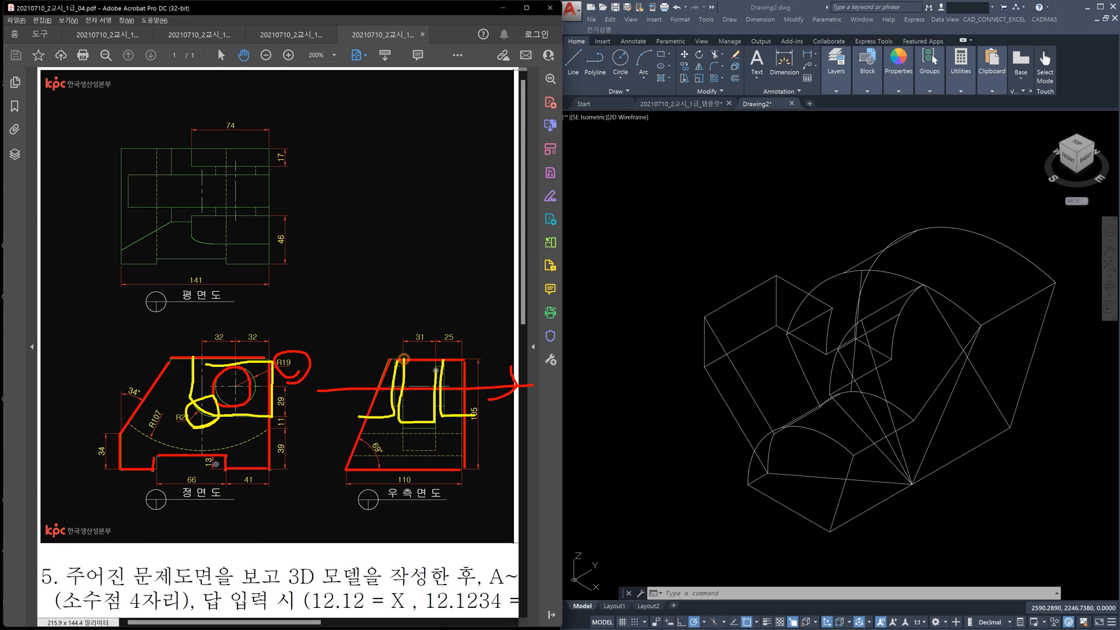
{"action": "mouse_move", "coordinate": [125, 420]}
{"action": "left_mouse_down"}
{"action": "mouse_move", "coordinate": [149, 442]}
{"action": "mouse_move", "coordinate": [204, 449]}
{"action": "mouse_move", "coordinate": [270, 428]}
{"action": "left_mouse_up"}
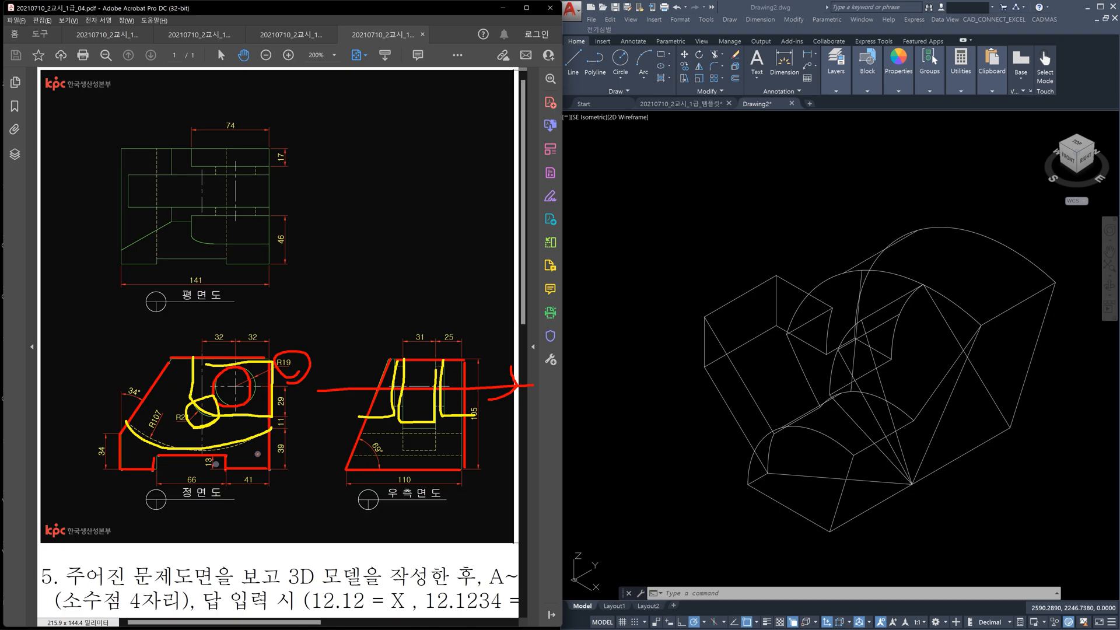
Step: Review which side-view regions the hole, the arc and the side cut-outs pass through, and clear the markings from the drawing
{"action": "left_click_drag", "start_coordinate": [257, 450], "coordinate": [252, 464]}
{"action": "left_click_drag", "start_coordinate": [246, 377], "coordinate": [293, 307]}
{"action": "left_click_drag", "start_coordinate": [255, 376], "coordinate": [252, 385]}
{"action": "left_click_drag", "start_coordinate": [242, 374], "coordinate": [246, 380]}
{"action": "mouse_move", "coordinate": [414, 379]}
{"action": "left_mouse_down"}
{"action": "mouse_move", "coordinate": [426, 372]}
{"action": "mouse_move", "coordinate": [421, 382]}
{"action": "mouse_move", "coordinate": [385, 374]}
{"action": "left_mouse_up"}
{"action": "left_click", "coordinate": [456, 385]}
{"action": "mouse_move", "coordinate": [453, 383]}
{"action": "left_mouse_down"}
{"action": "mouse_move", "coordinate": [475, 371]}
{"action": "mouse_move", "coordinate": [424, 306]}
{"action": "left_mouse_up"}
{"action": "mouse_move", "coordinate": [120, 415]}
{"action": "left_mouse_down"}
{"action": "mouse_move", "coordinate": [181, 439]}
{"action": "mouse_move", "coordinate": [269, 431]}
{"action": "mouse_move", "coordinate": [137, 435]}
{"action": "mouse_move", "coordinate": [182, 446]}
{"action": "left_mouse_up"}
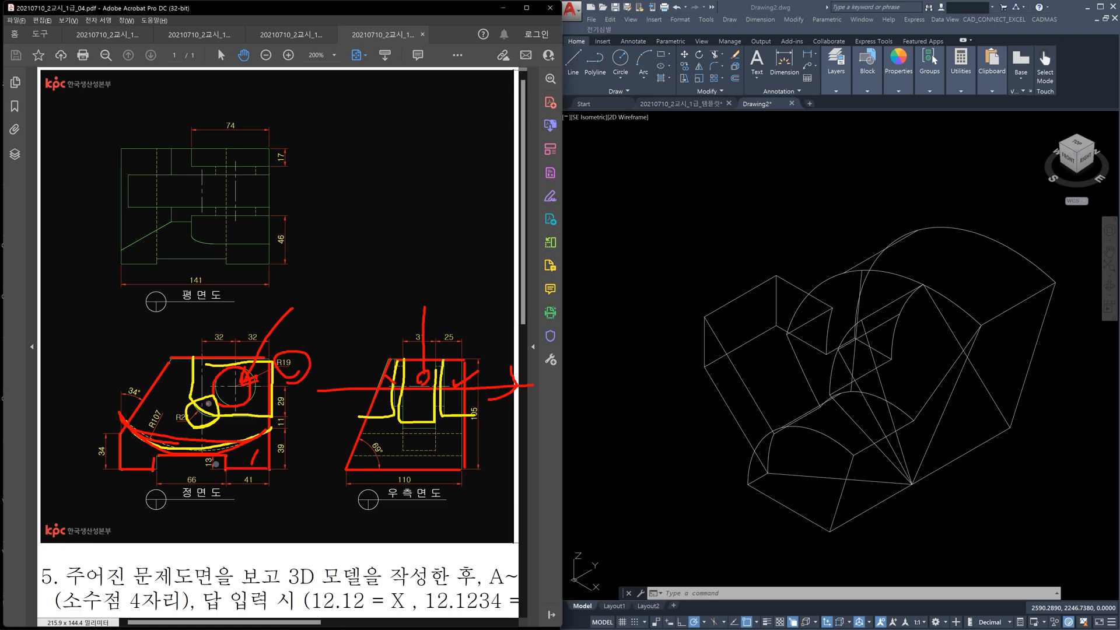
{"action": "mouse_move", "coordinate": [363, 419]}
{"action": "left_mouse_down"}
{"action": "mouse_move", "coordinate": [385, 418]}
{"action": "mouse_move", "coordinate": [398, 361]}
{"action": "mouse_move", "coordinate": [437, 418]}
{"action": "left_mouse_up"}
{"action": "mouse_move", "coordinate": [194, 361]}
{"action": "left_mouse_down"}
{"action": "mouse_move", "coordinate": [199, 412]}
{"action": "mouse_move", "coordinate": [286, 412]}
{"action": "mouse_move", "coordinate": [294, 351]}
{"action": "mouse_move", "coordinate": [195, 349]}
{"action": "left_mouse_up"}
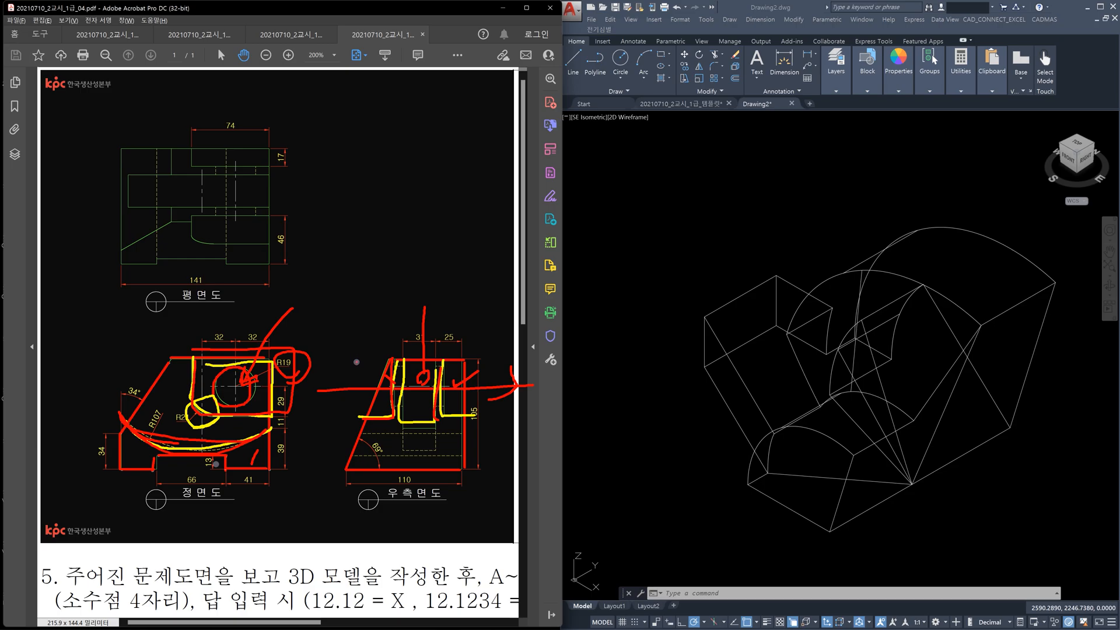
{"action": "left_click_drag", "start_coordinate": [246, 383], "coordinate": [289, 304]}
{"action": "mouse_move", "coordinate": [238, 359]}
{"action": "left_mouse_down"}
{"action": "mouse_move", "coordinate": [242, 391]}
{"action": "mouse_move", "coordinate": [272, 381]}
{"action": "left_mouse_up"}
{"action": "key", "text": "Escape"}
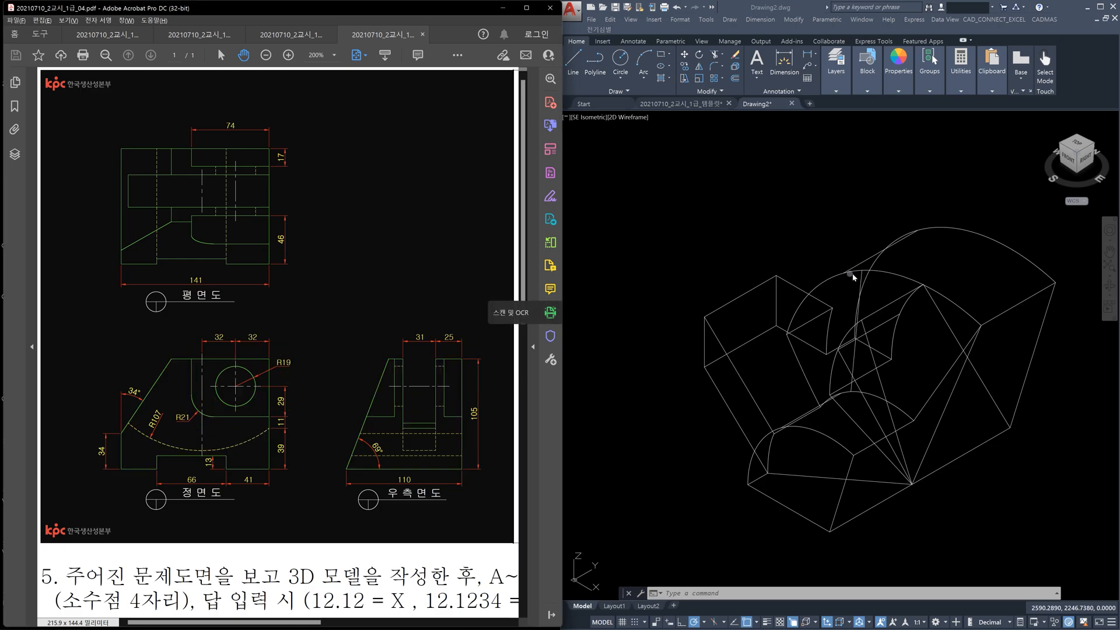
Step: Create a new blank drawing and turn off its grid
{"action": "left_click", "coordinate": [810, 106]}
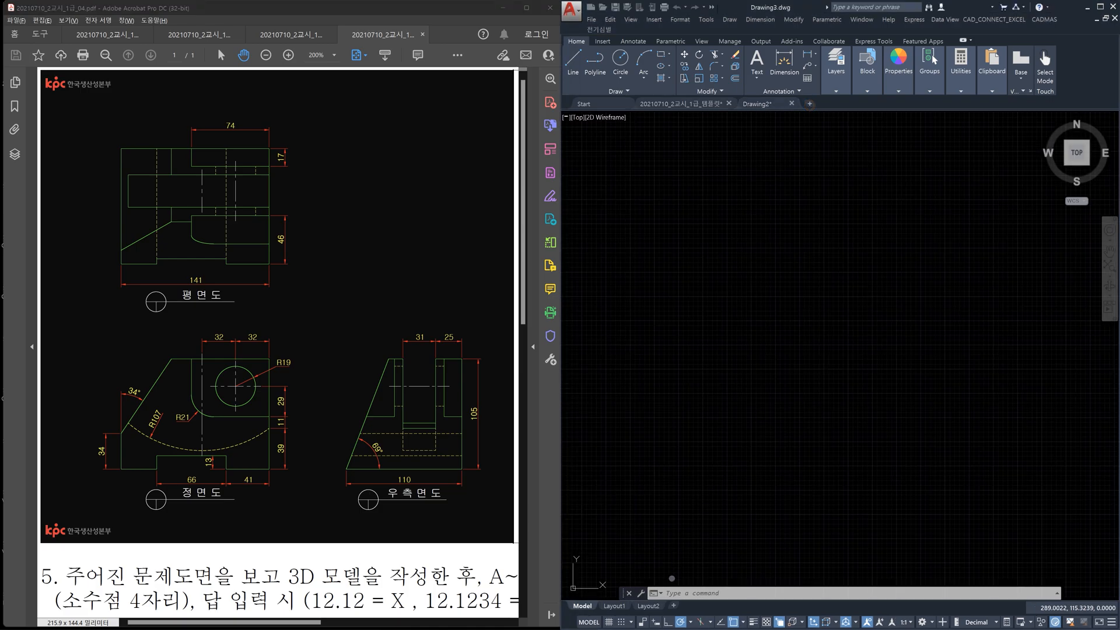
{"action": "left_click", "coordinate": [629, 620]}
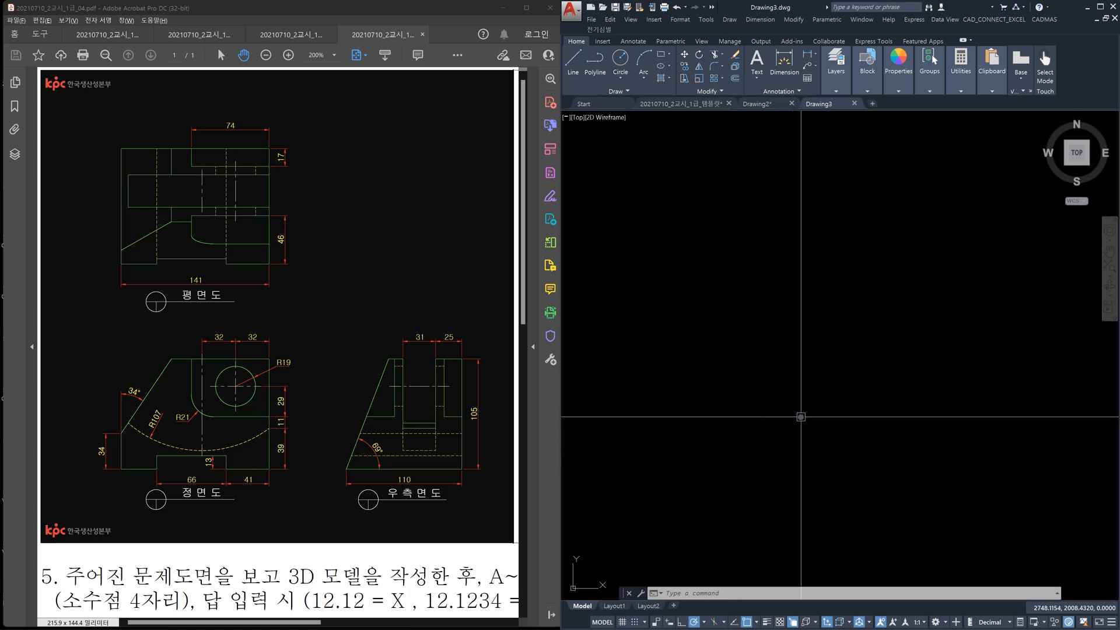
{"action": "middle_click_drag", "start_coordinate": [803, 413], "coordinate": [800, 386]}
{"action": "key", "text": "F7"}
{"action": "key", "text": "Escape"}
{"action": "key", "text": "Escape"}
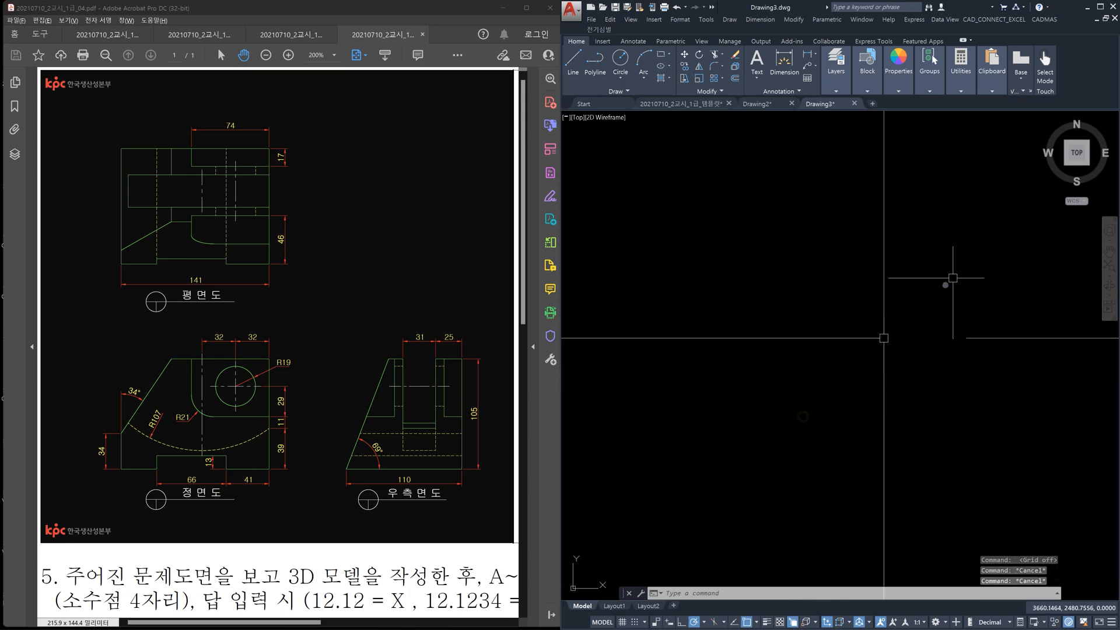
Step: Switch to the SE isometric view and set a three-point UCS with X along the world X axis and Y pointing straight up
{"action": "left_click", "coordinate": [1088, 167]}
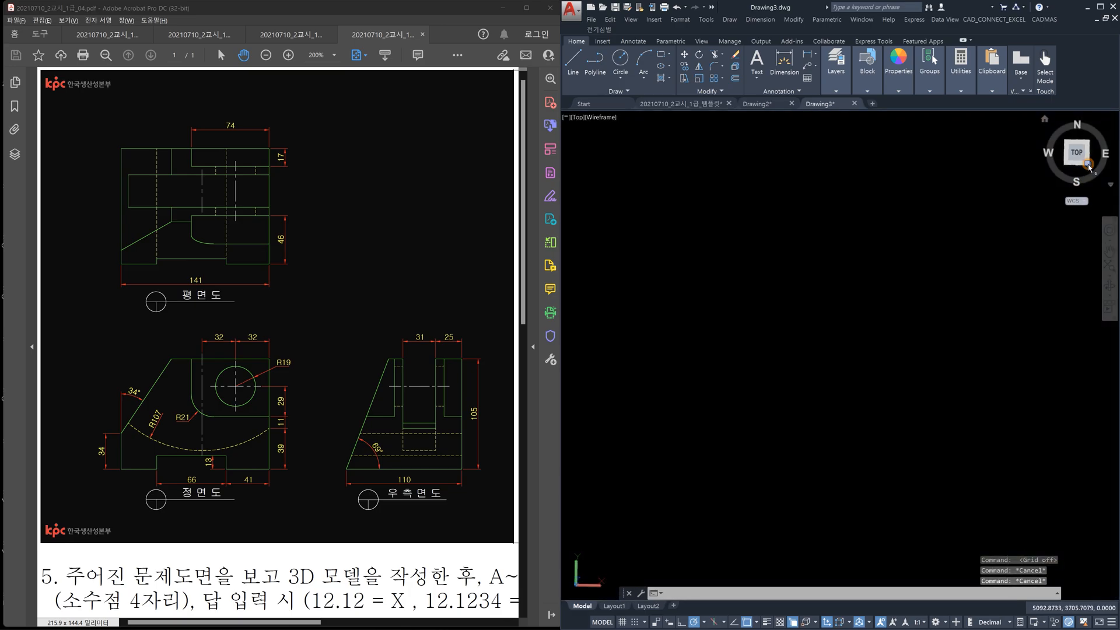
{"action": "middle_click_drag", "start_coordinate": [955, 350], "coordinate": [732, 414]}
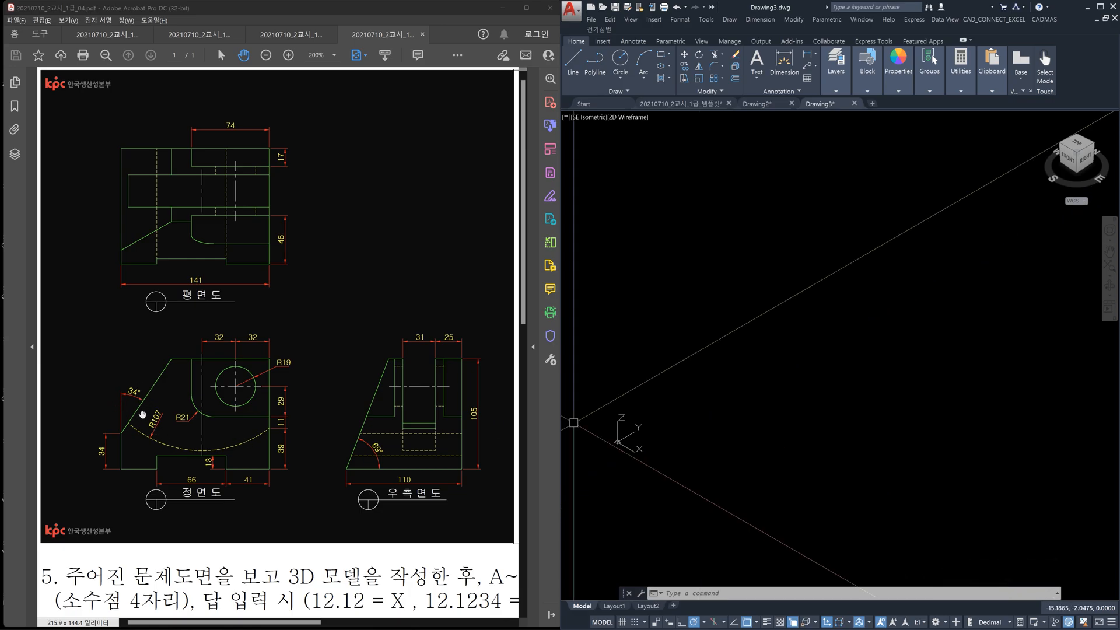
{"action": "type", "text": "ㅂ"}
{"action": "key", "text": "BackSpace"}
{"action": "type", "text": "ucs"}
{"action": "key", "text": "Return"}
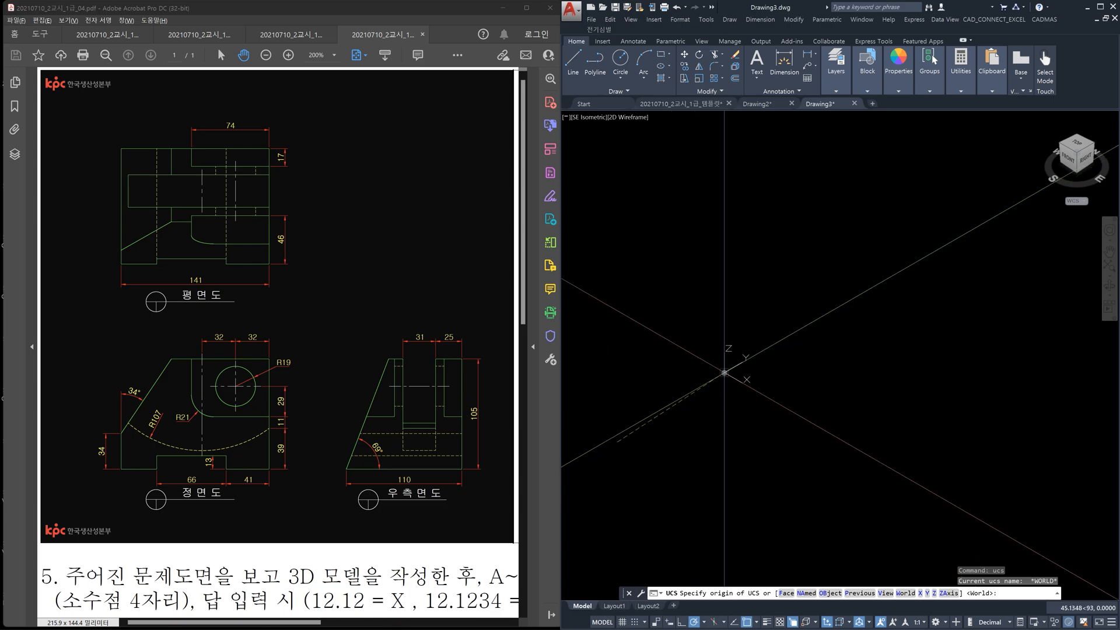
{"action": "left_click", "coordinate": [724, 372]}
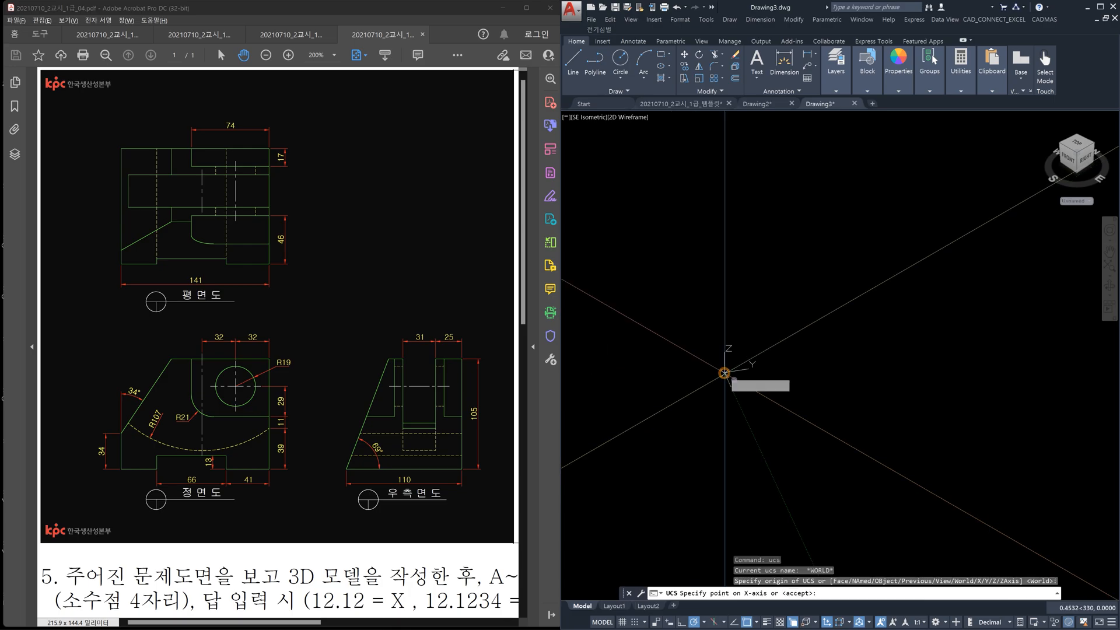
{"action": "left_click", "coordinate": [892, 468]}
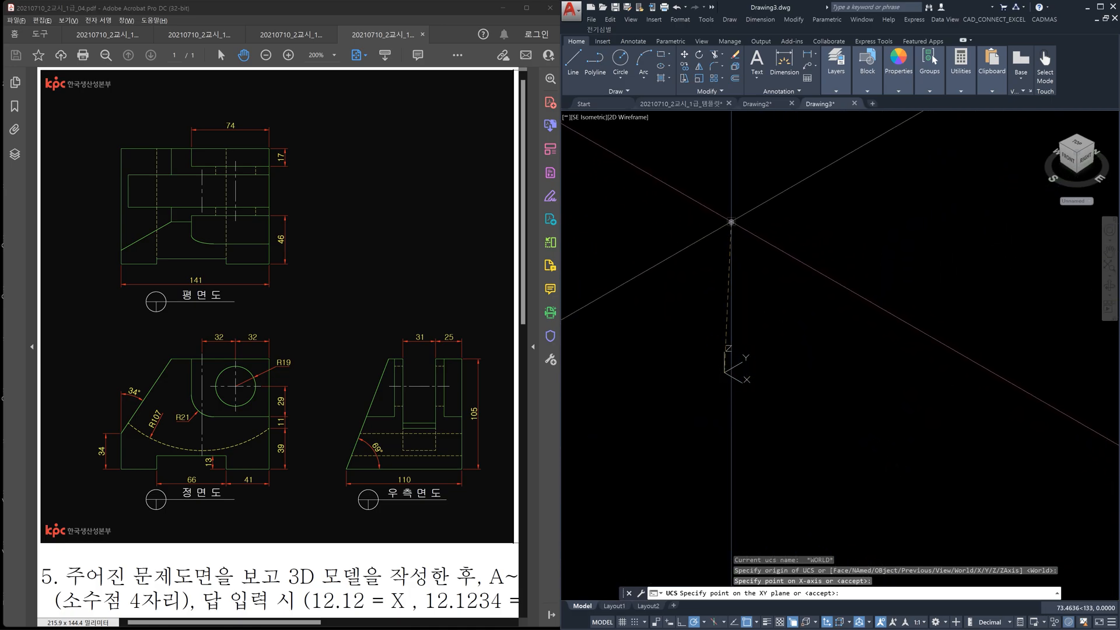
{"action": "left_click", "coordinate": [726, 221]}
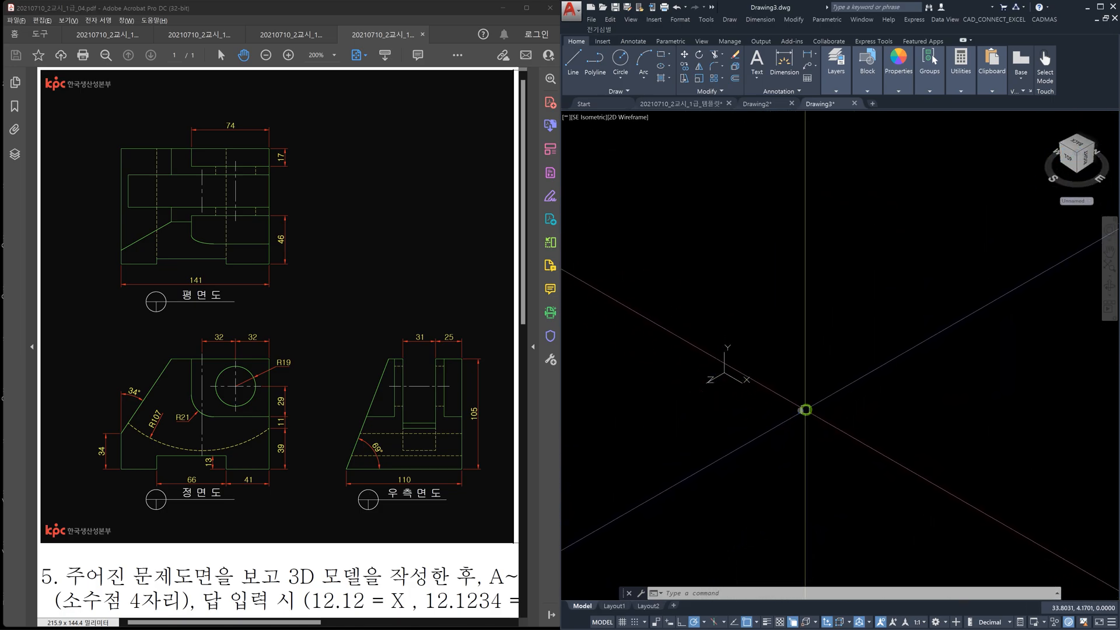
{"action": "key", "text": "Escape"}
{"action": "key", "text": "Escape"}
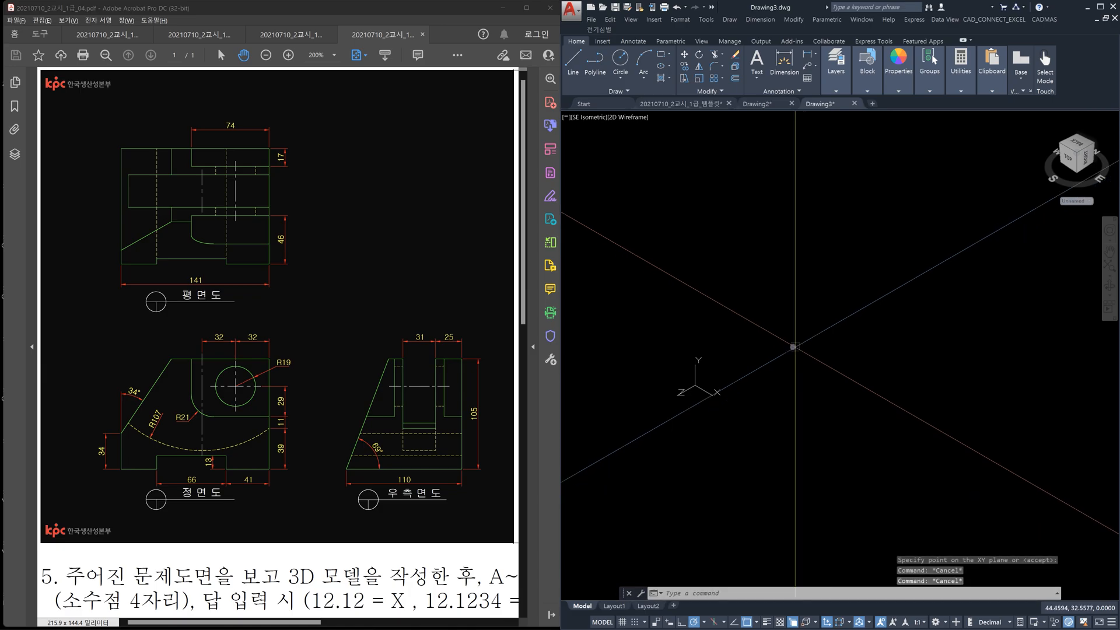
Step: Draw connected front-profile lines: a 141 base, a 105 vertical edge upward, and a top edge about 127 long going back parallel to the base
{"action": "type", "text": "l"}
{"action": "key", "text": "Return"}
{"action": "left_click", "coordinate": [815, 326]}
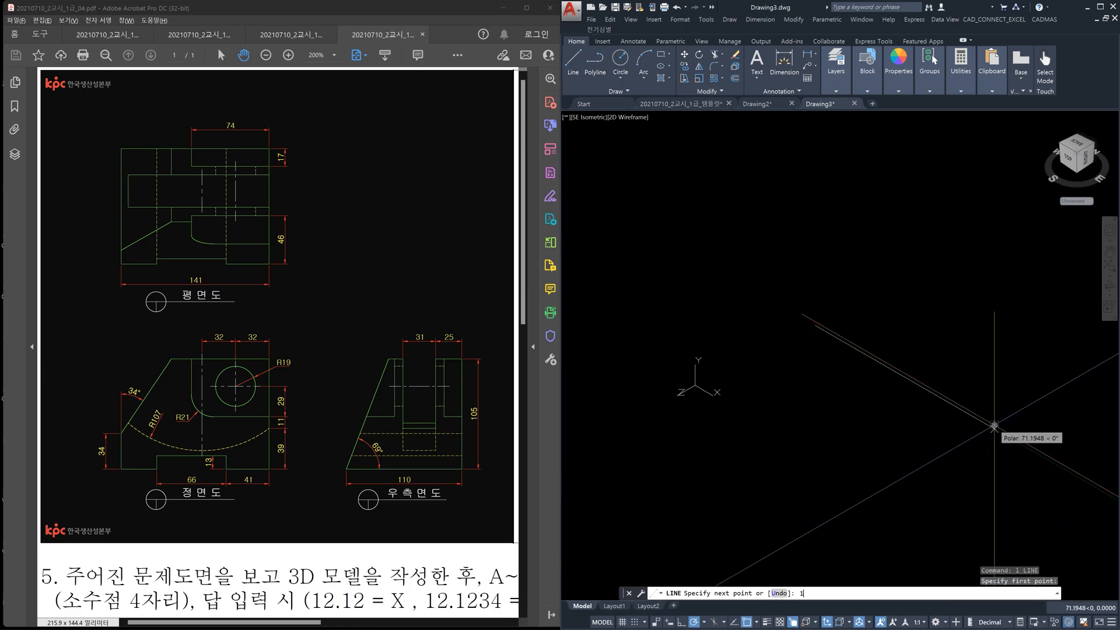
{"action": "type", "text": "141"}
{"action": "key", "text": "Return"}
{"action": "scroll", "coordinate": [994, 425], "scroll_direction": "down", "scroll_amount": 3}
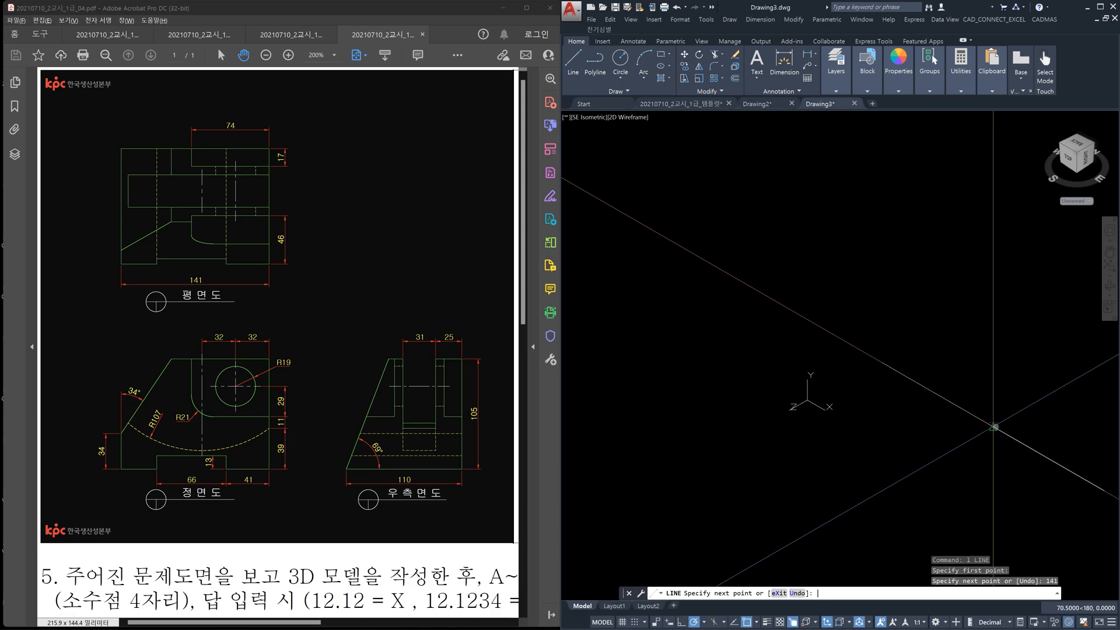
{"action": "scroll", "coordinate": [949, 462], "scroll_direction": "up", "scroll_amount": 3}
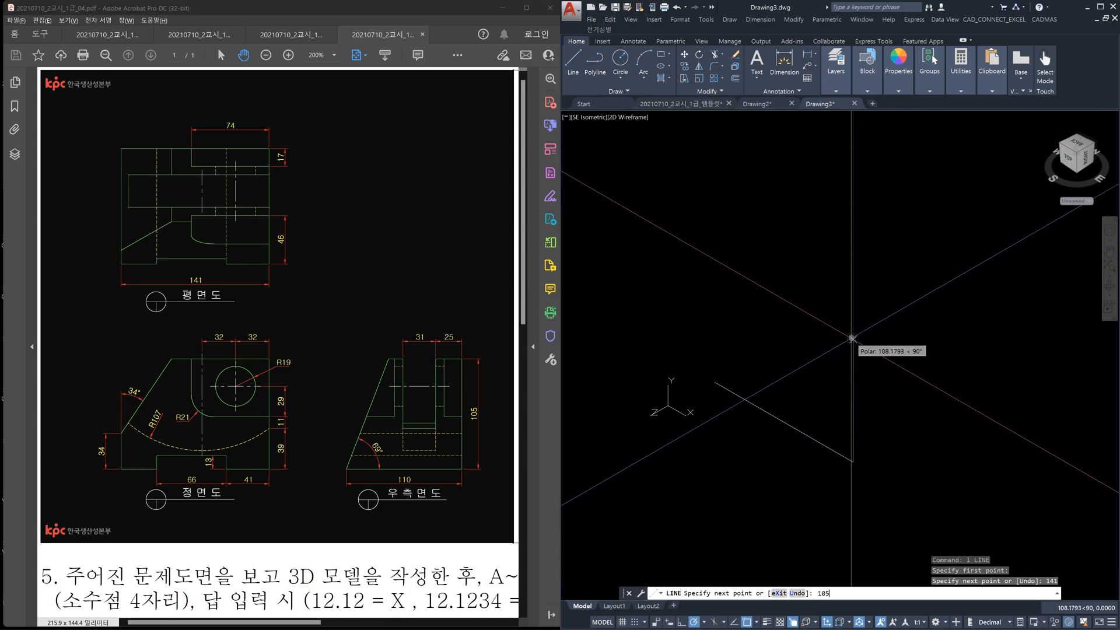
{"action": "key", "text": "Return"}
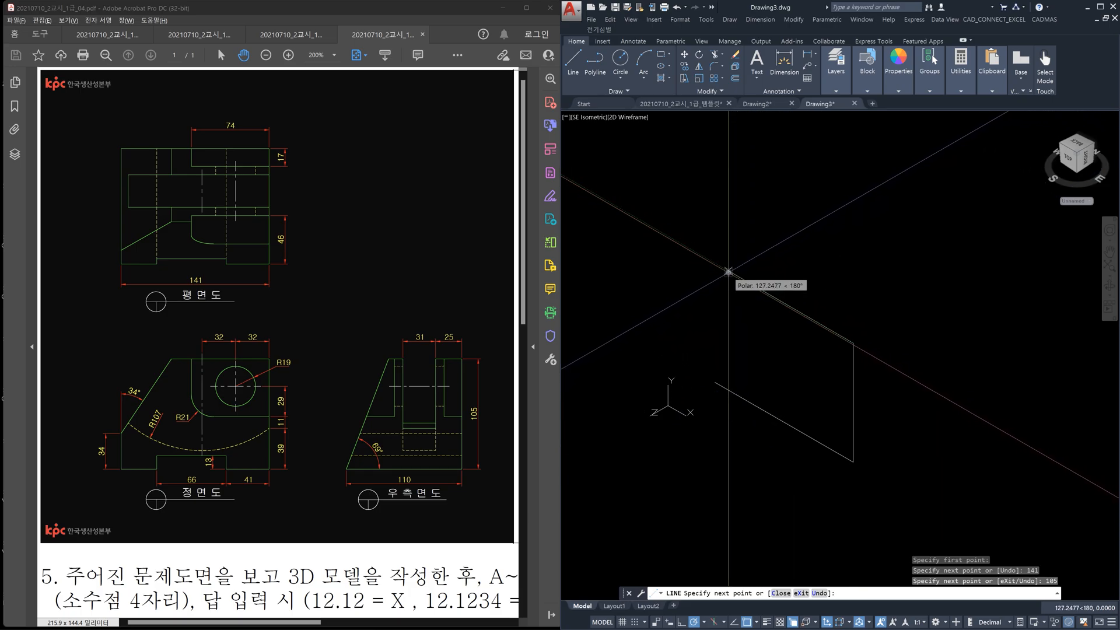
{"action": "left_click", "coordinate": [727, 272]}
{"action": "key", "text": "Escape"}
{"action": "key", "text": "Escape"}
{"action": "key", "text": "Escape"}
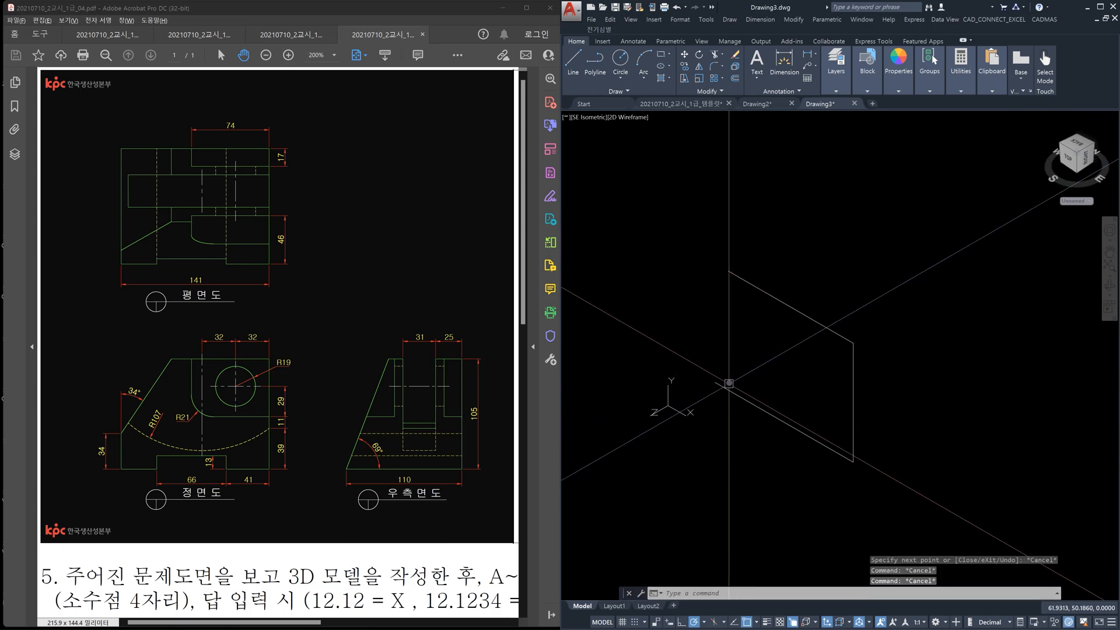
Step: Draw a 34 long vertical line upward from the open end of the base line
{"action": "key", "text": "space"}
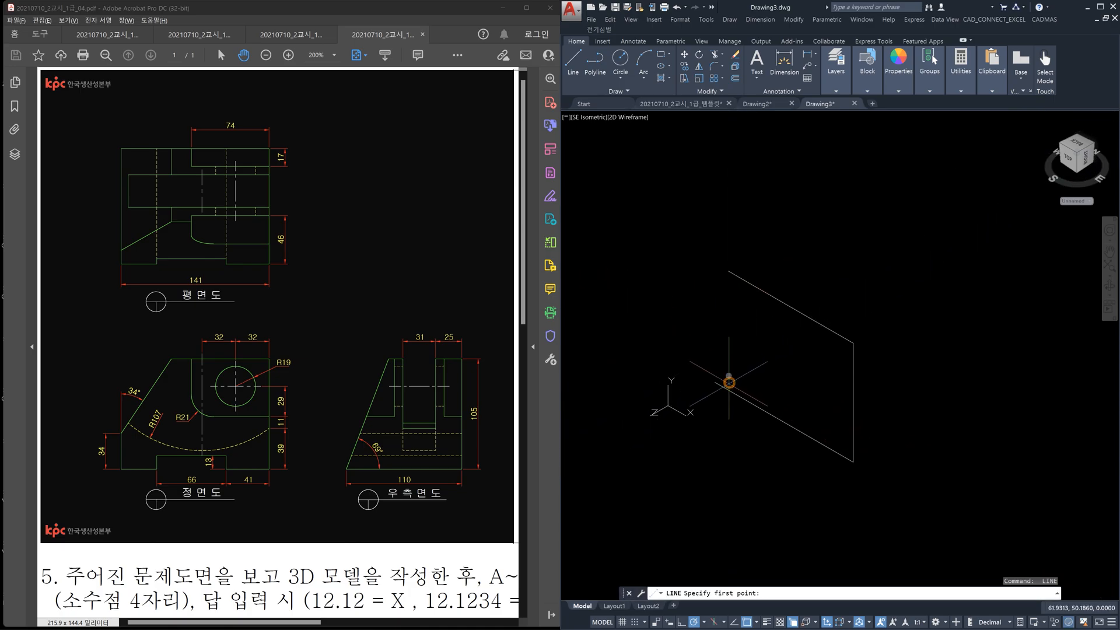
{"action": "left_click", "coordinate": [716, 381]}
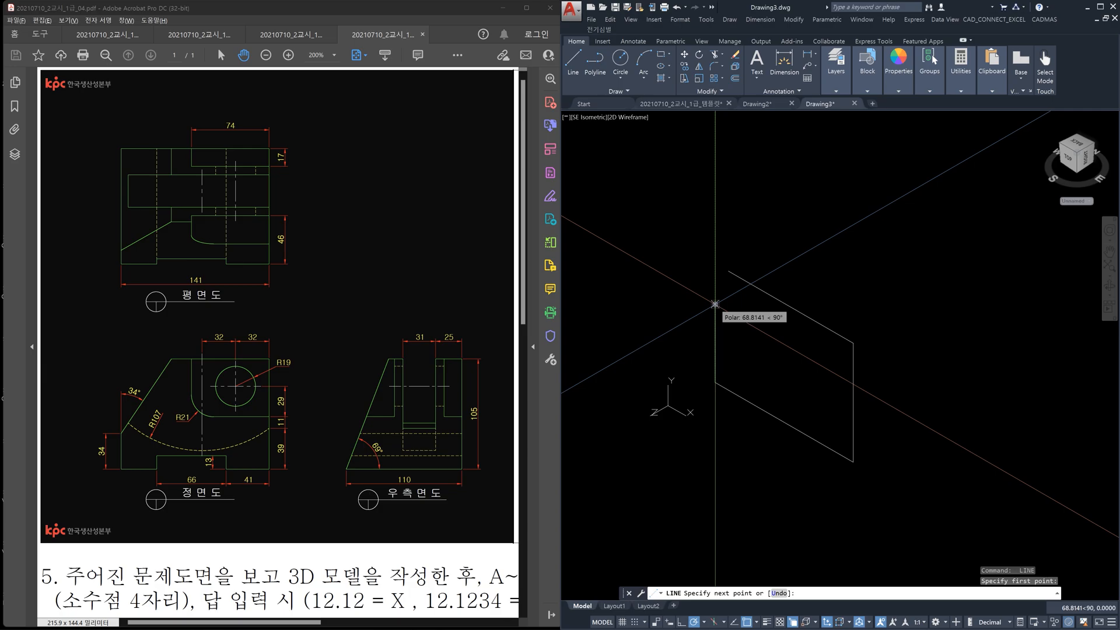
{"action": "type", "text": "34"}
{"action": "key", "text": "Return"}
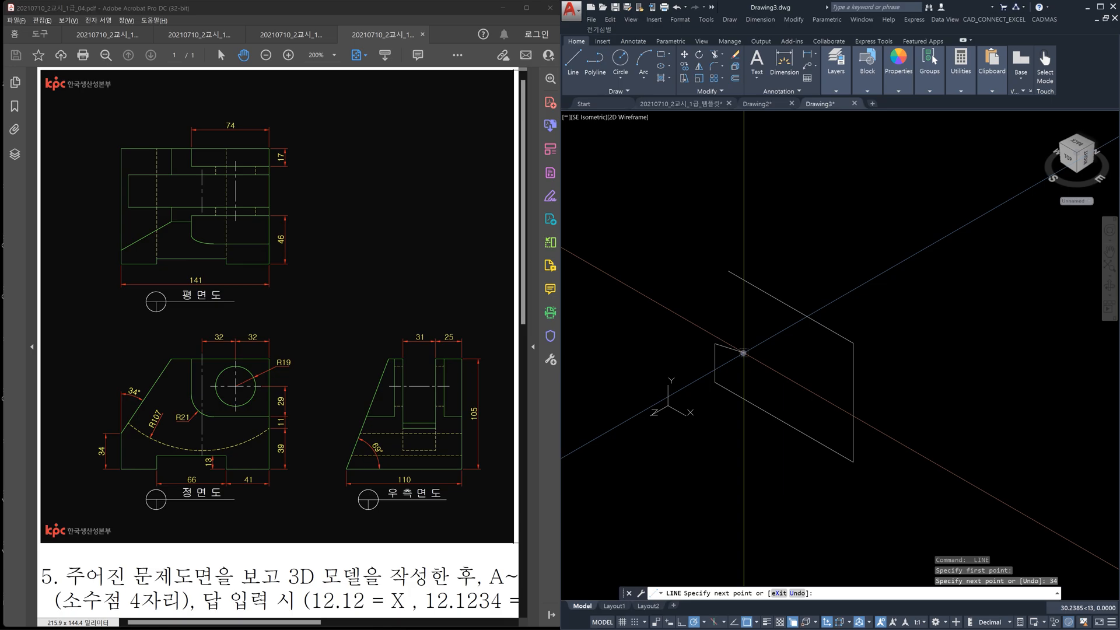
Step: Try a sloped line at a 56° angle from the upper end of the 34 edge, and erase it
{"action": "key", "text": "F8"}
{"action": "type", "text": "<5"}
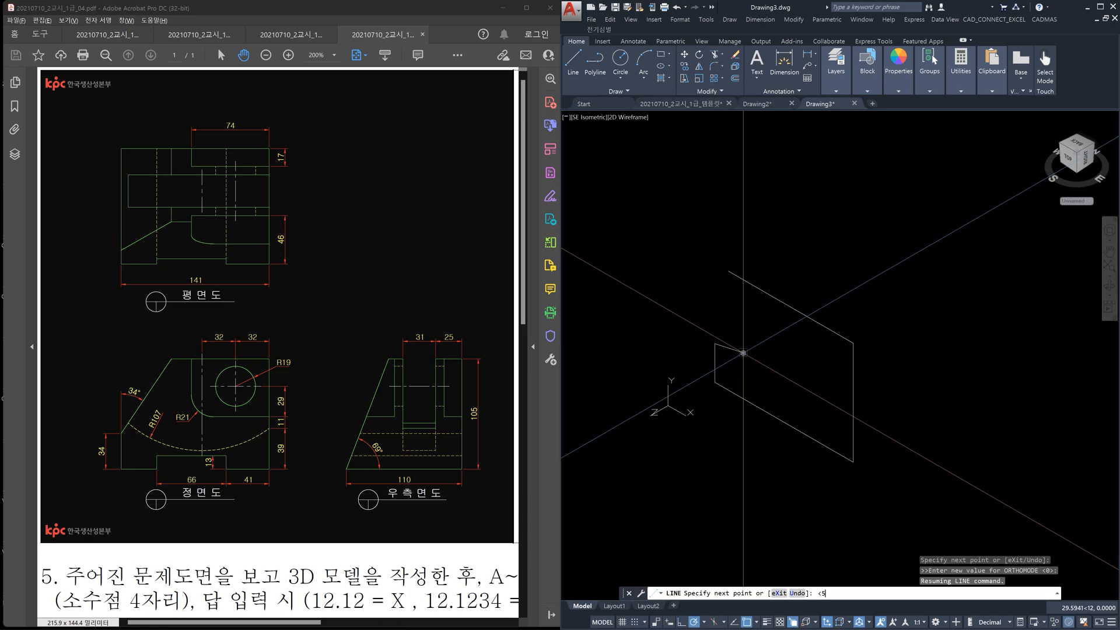
{"action": "type", "text": "6"}
{"action": "key", "text": "Return"}
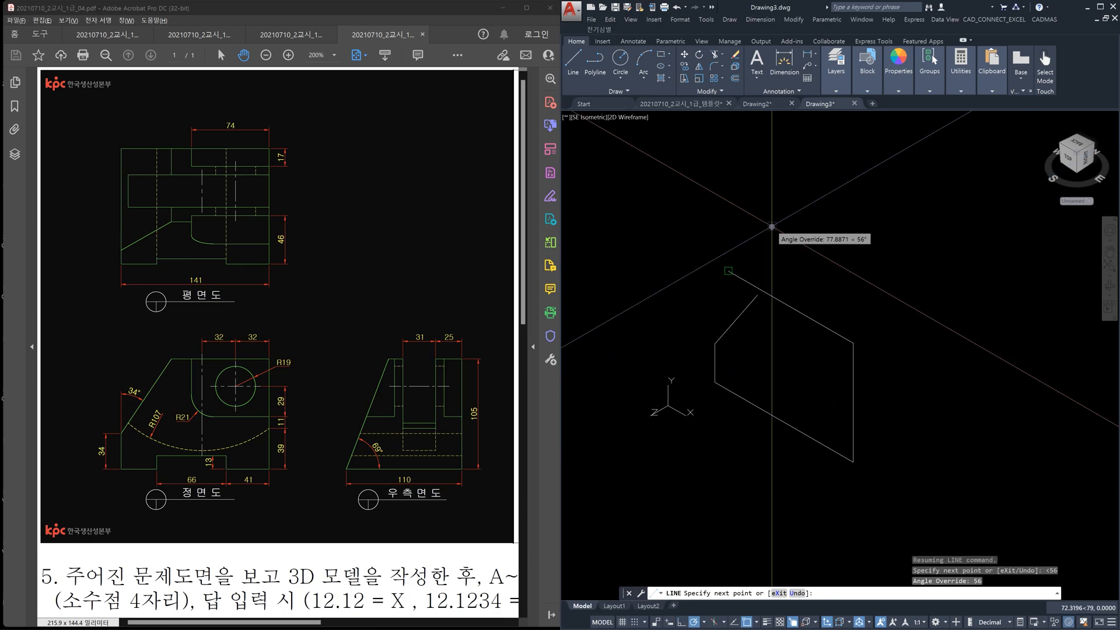
{"action": "left_click", "coordinate": [776, 269]}
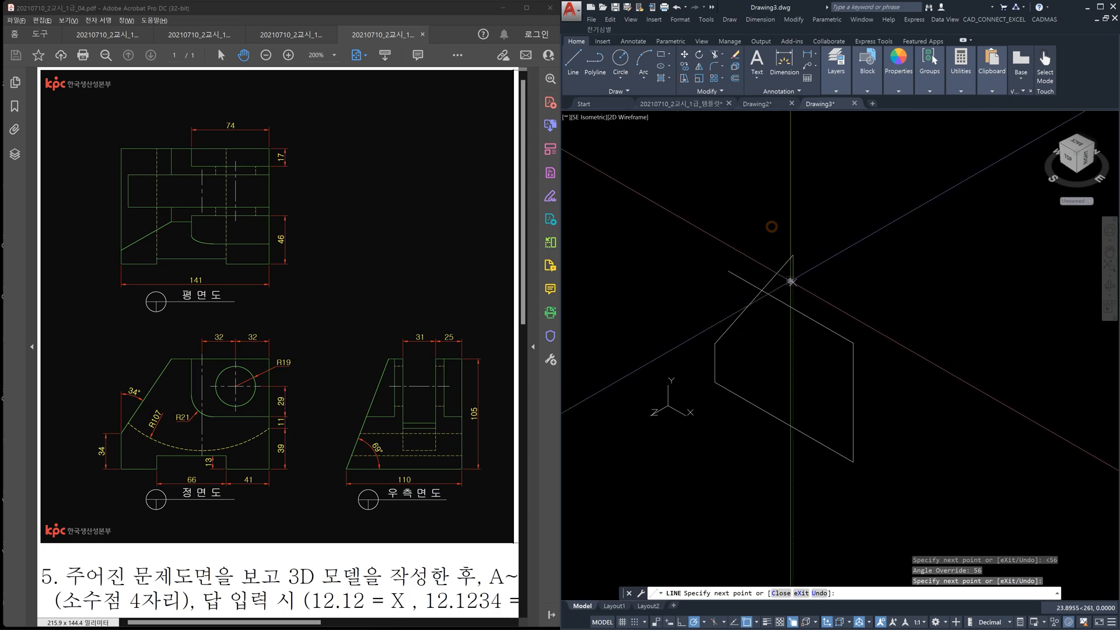
{"action": "key", "text": "Escape"}
{"action": "key", "text": "Escape"}
{"action": "key", "text": "Escape"}
{"action": "left_click", "coordinate": [746, 321]}
{"action": "left_click", "coordinate": [716, 296]}
{"action": "key", "text": "Delete"}
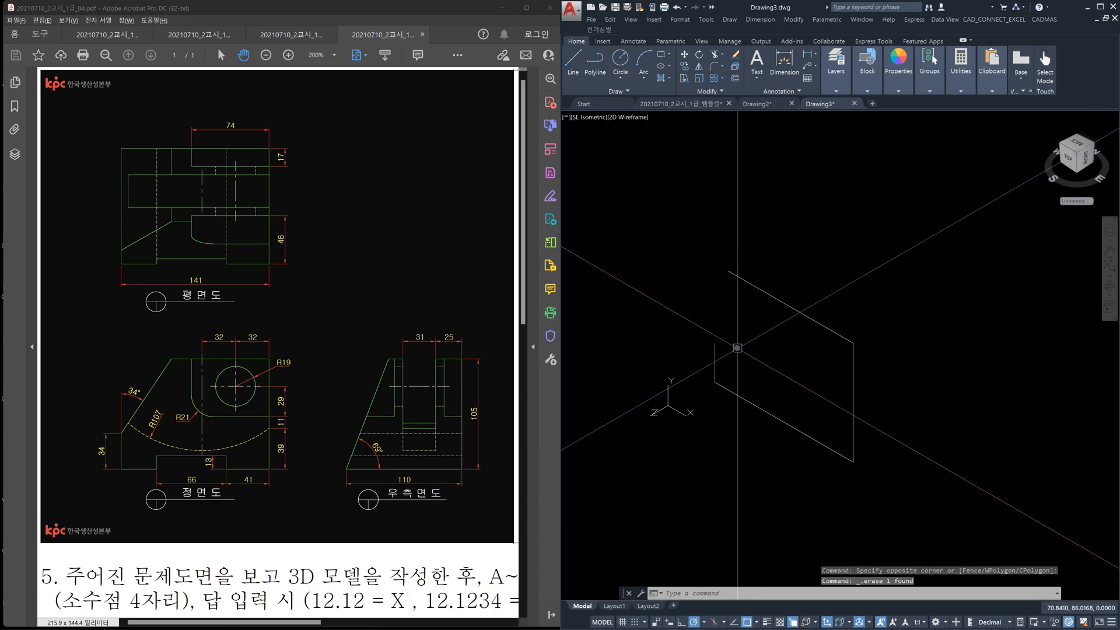
Step: Draw a construction line at -34° relative to the 34 vertical edge, passing through that edge's upper end
{"action": "type", "text": "xl"}
{"action": "key", "text": "Return"}
{"action": "type", "text": "a"}
{"action": "key", "text": "Return"}
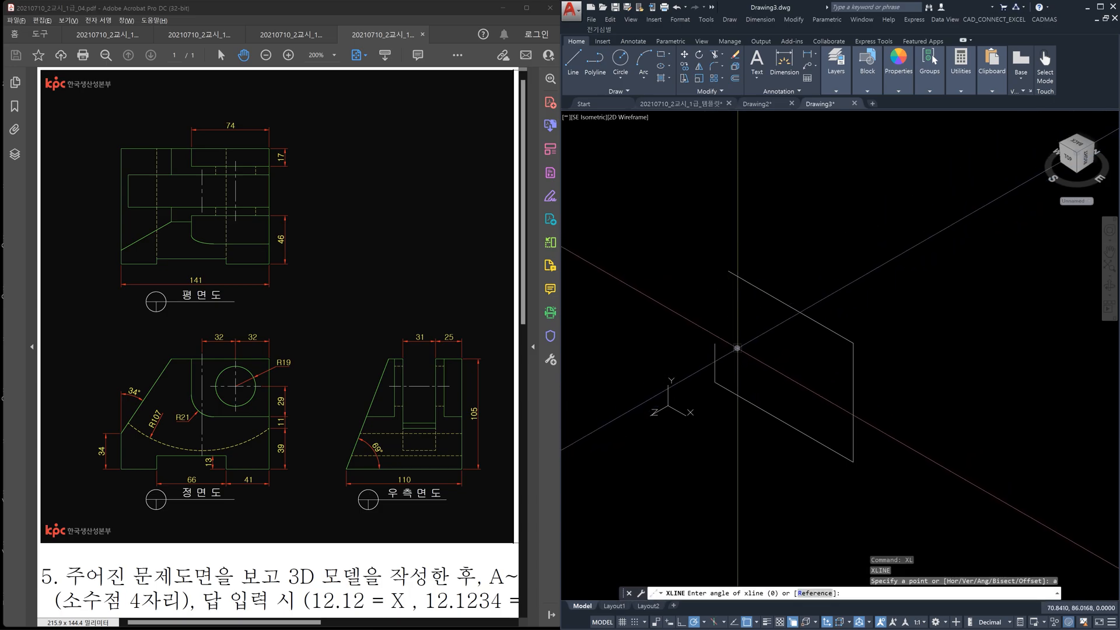
{"action": "type", "text": "r"}
{"action": "key", "text": "Return"}
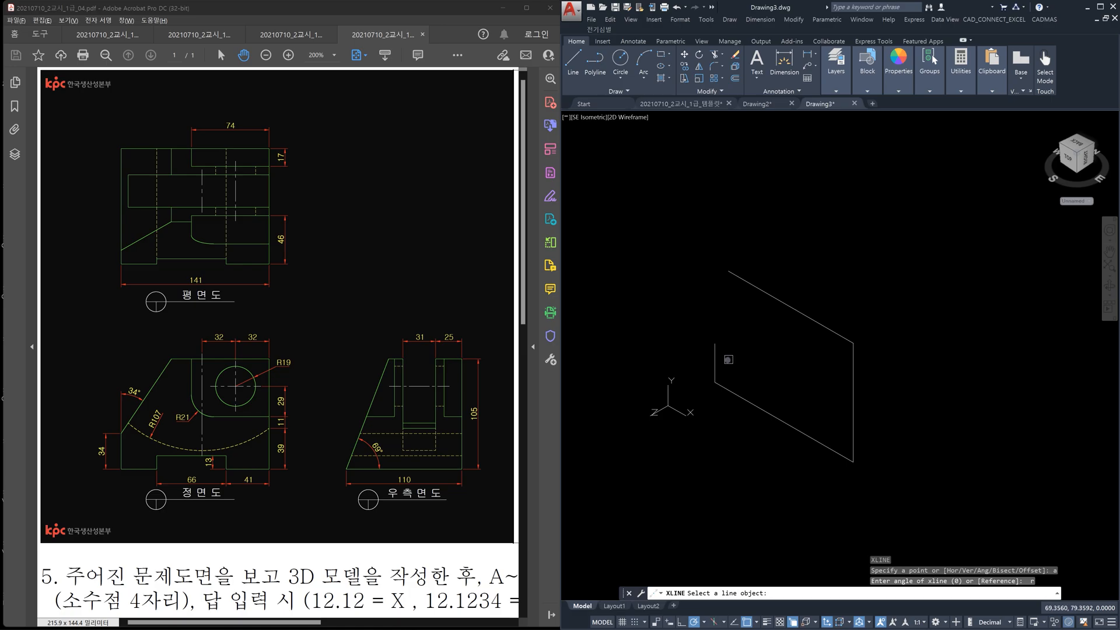
{"action": "left_click", "coordinate": [713, 361]}
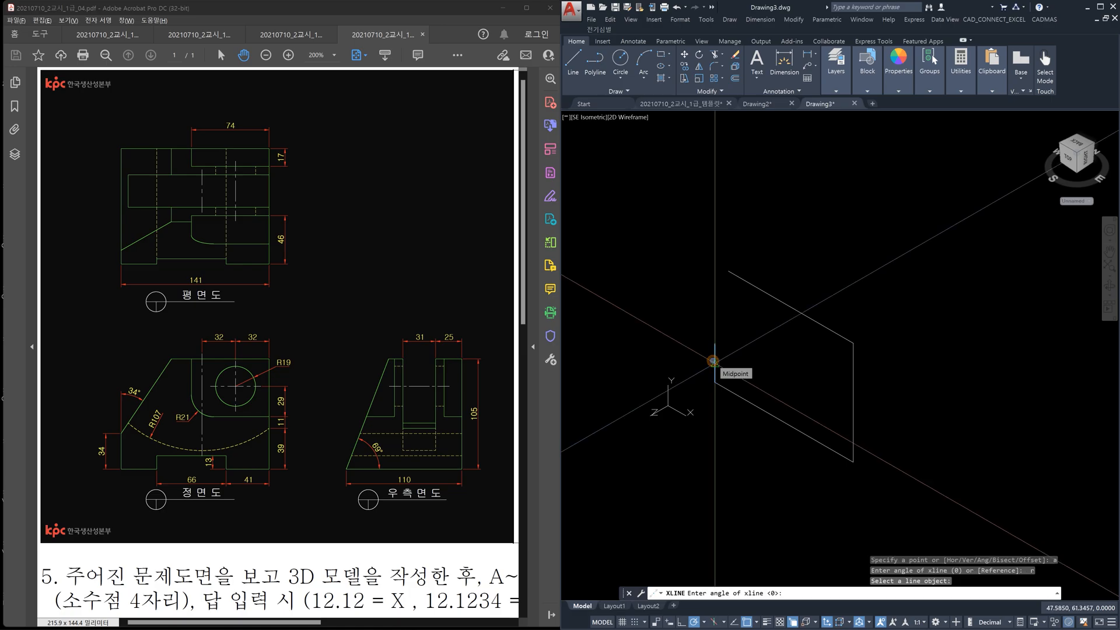
{"action": "type", "text": "-34"}
{"action": "key", "text": "Return"}
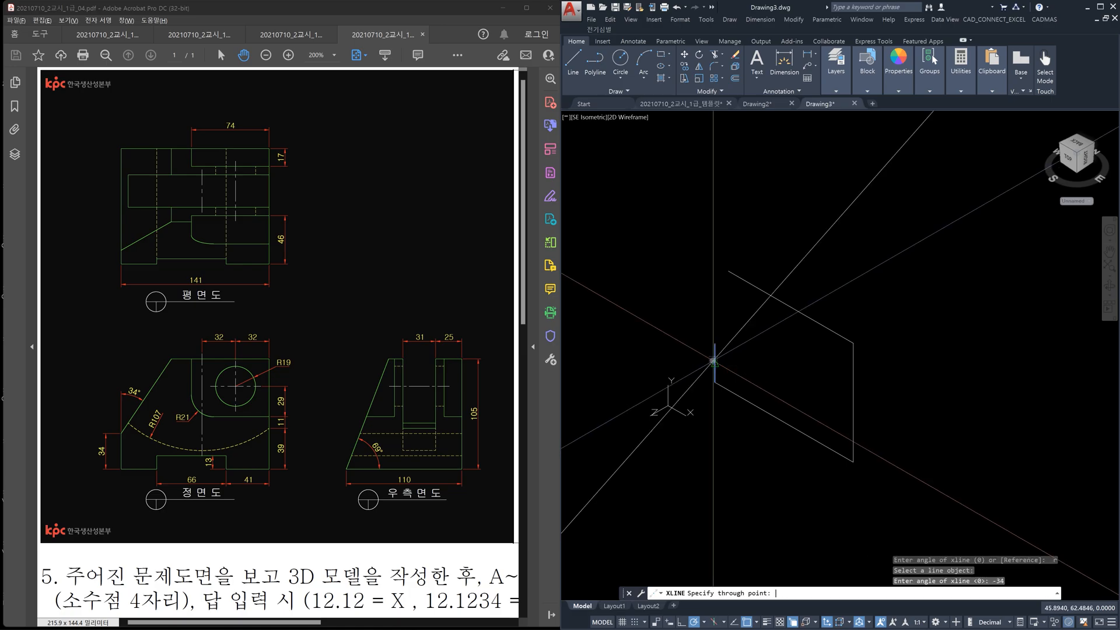
{"action": "left_click", "coordinate": [714, 342]}
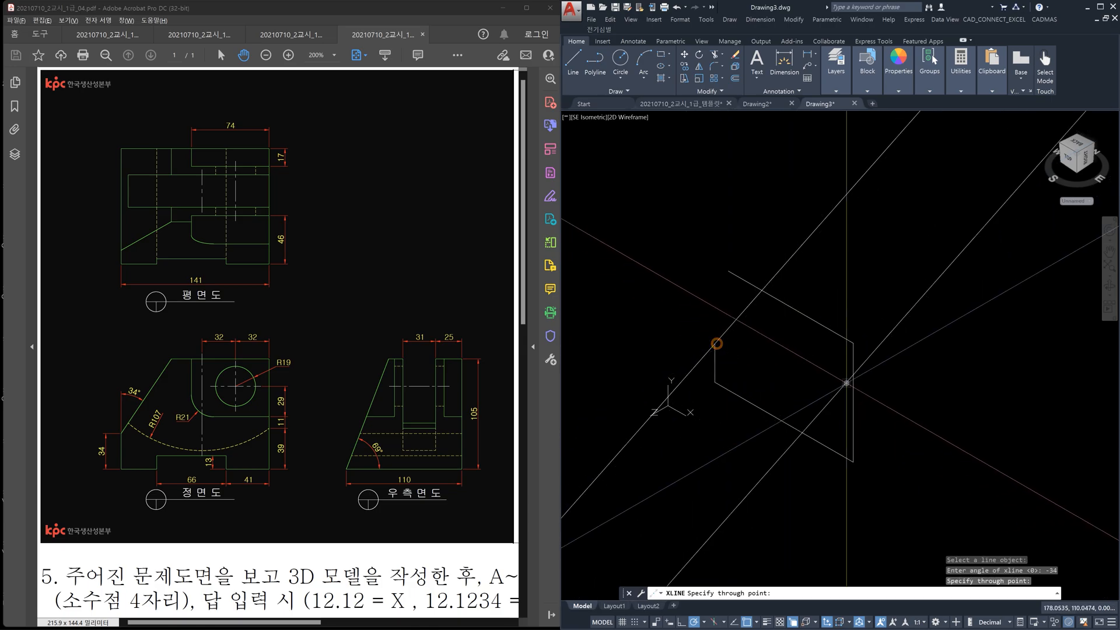
{"action": "key", "text": "Escape"}
{"action": "key", "text": "Escape"}
{"action": "key", "text": "Escape"}
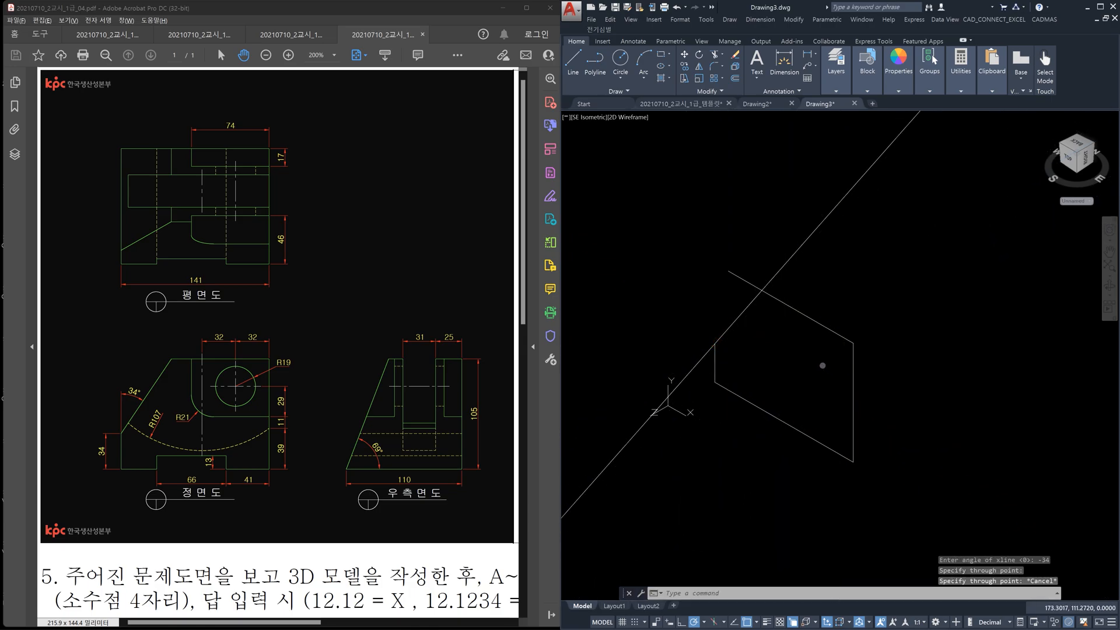
Step: Trim the top edge and both ends of the sloped construction line so the slope closes the front profile
{"action": "middle_click_drag", "start_coordinate": [774, 315], "coordinate": [775, 340]}
{"action": "type", "text": "tr"}
{"action": "key", "text": "space"}
{"action": "left_click", "coordinate": [779, 335]}
{"action": "left_click", "coordinate": [745, 303]}
{"action": "key", "text": "space"}
{"action": "left_click", "coordinate": [803, 306]}
{"action": "left_click", "coordinate": [761, 286]}
{"action": "left_click", "coordinate": [749, 308]}
{"action": "key", "text": "space"}
{"action": "key", "text": "space"}
{"action": "key", "text": "space"}
{"action": "left_click", "coordinate": [712, 380]}
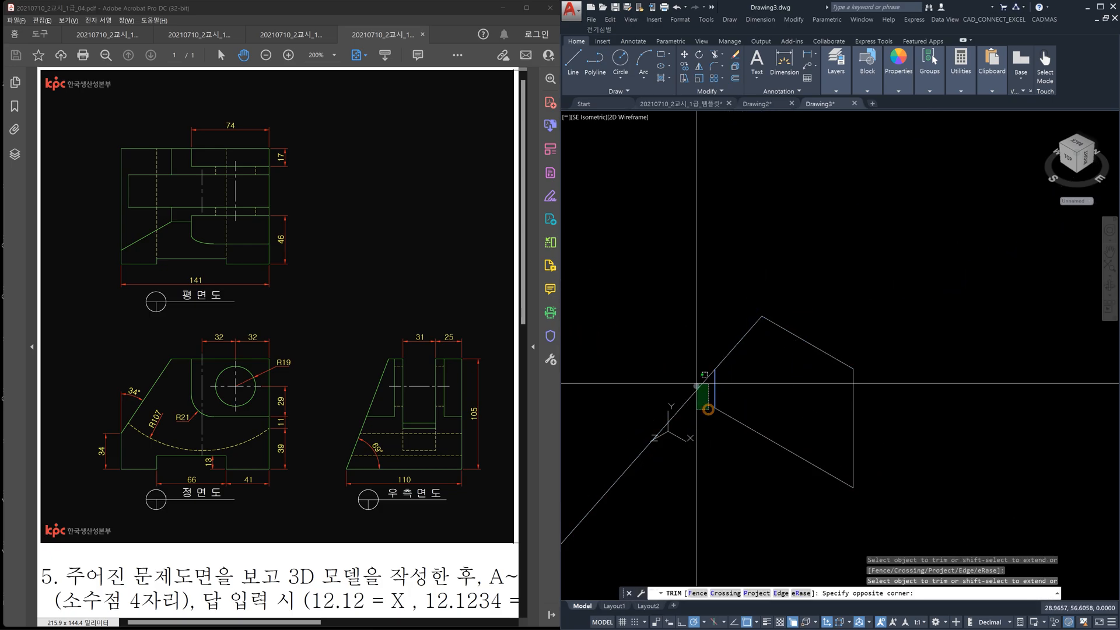
{"action": "left_click", "coordinate": [692, 372]}
{"action": "key", "text": "Escape"}
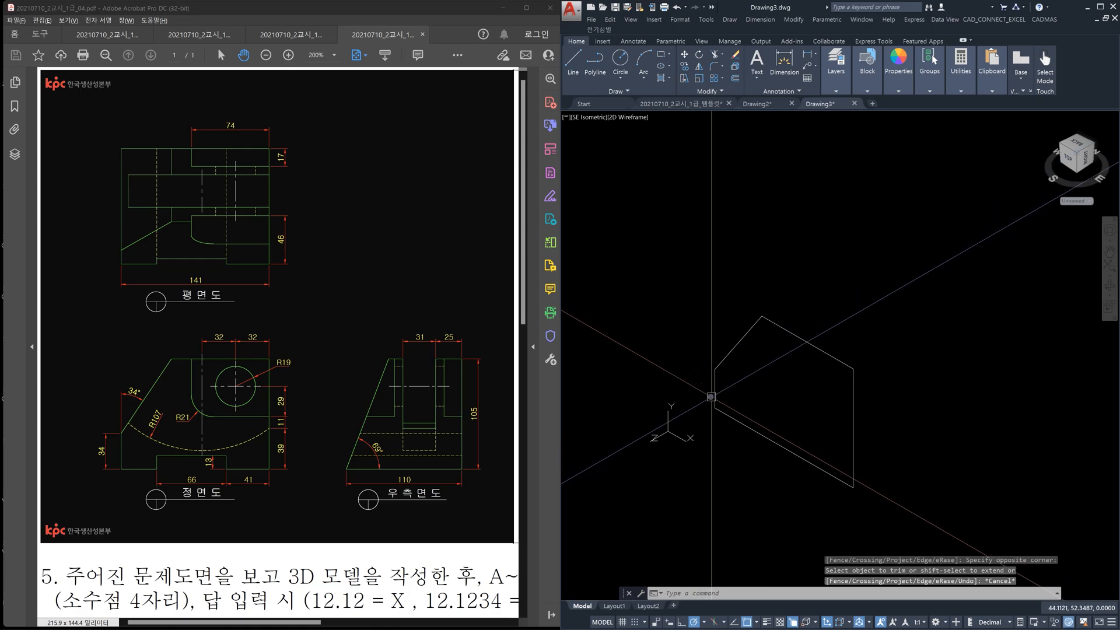
Step: Offset the base line 13 upward for the top of the bottom slot
{"action": "key", "text": "super"}
{"action": "left_click", "coordinate": [205, 469]}
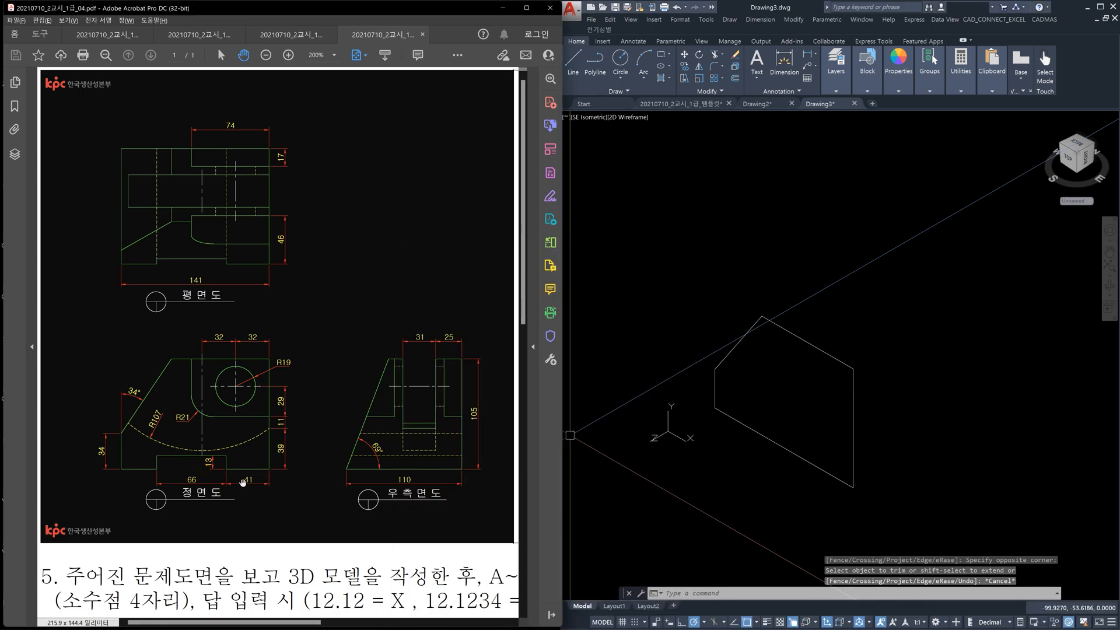
{"action": "scroll", "coordinate": [246, 482], "scroll_direction": "up", "scroll_amount": 2, "text": "ctrl"}
{"action": "left_click_drag", "start_coordinate": [194, 473], "coordinate": [311, 480]}
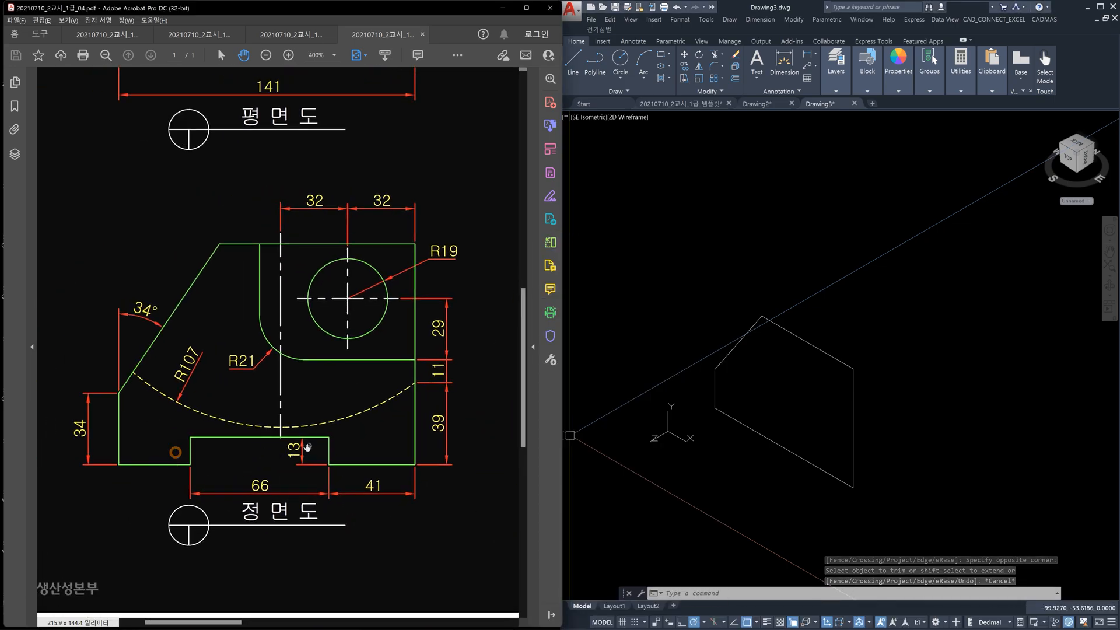
{"action": "key", "text": "Escape"}
{"action": "key", "text": "Escape"}
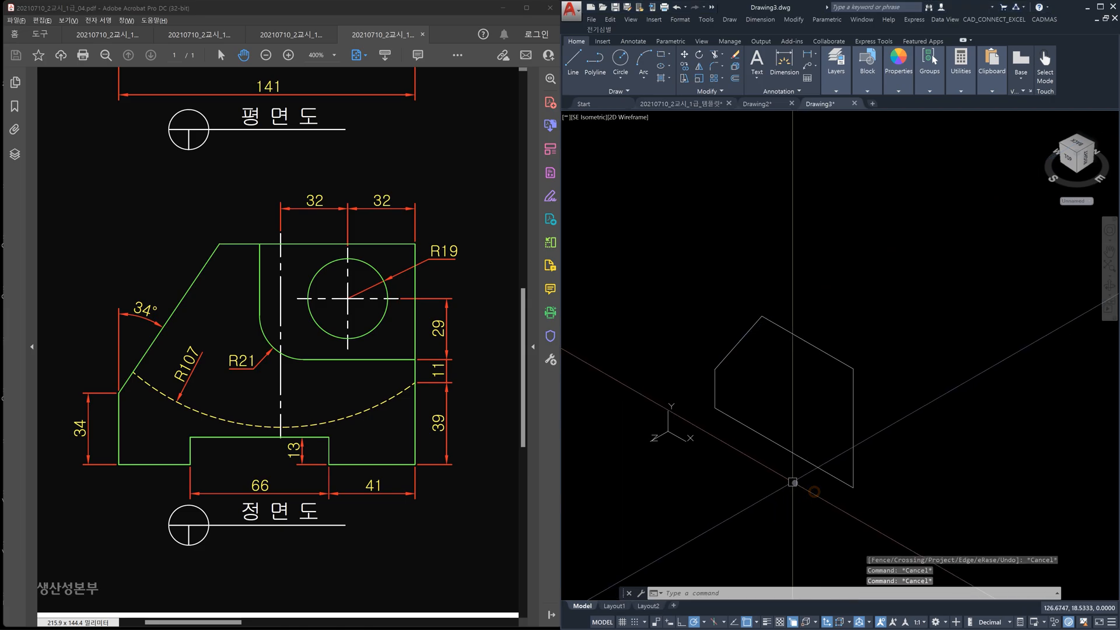
{"action": "type", "text": "o"}
{"action": "key", "text": "Return"}
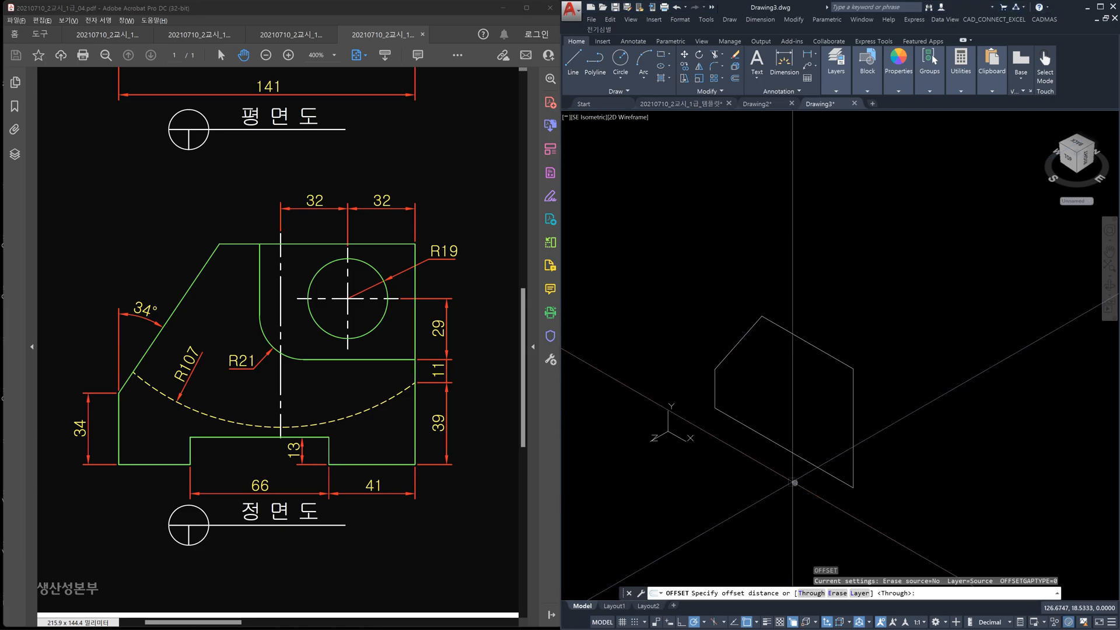
{"action": "type", "text": "13"}
{"action": "key", "text": "Return"}
{"action": "left_click", "coordinate": [777, 443]}
{"action": "left_click", "coordinate": [784, 415]}
{"action": "key", "text": "Escape"}
{"action": "key", "text": "Escape"}
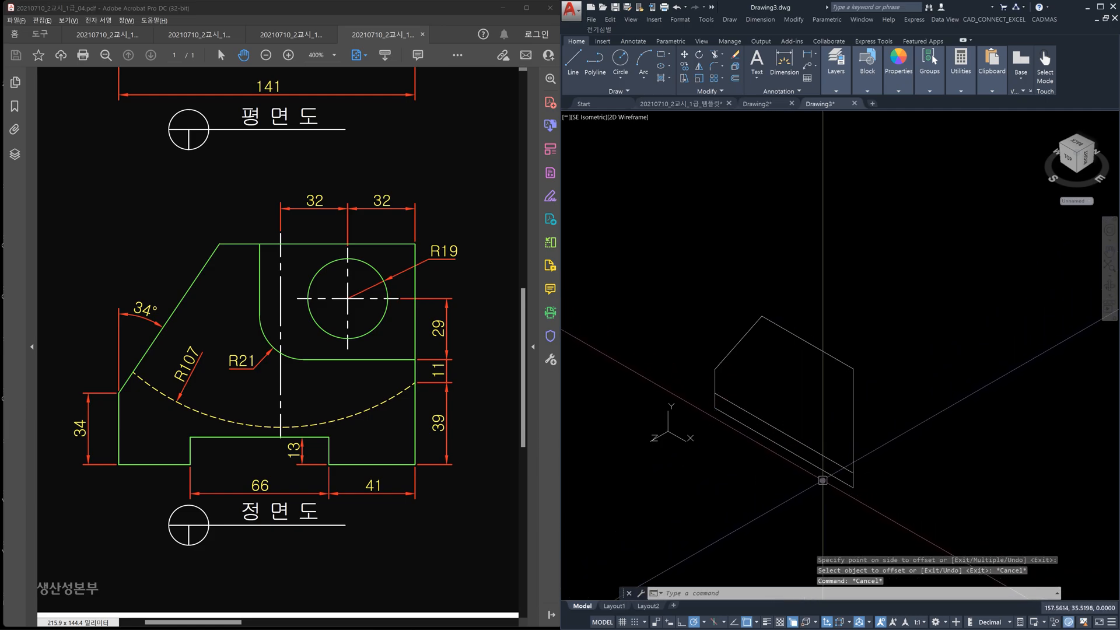
Step: Offset the 105 vertical edge 41 inward to mark the near side of the bottom slot
{"action": "key", "text": "Return"}
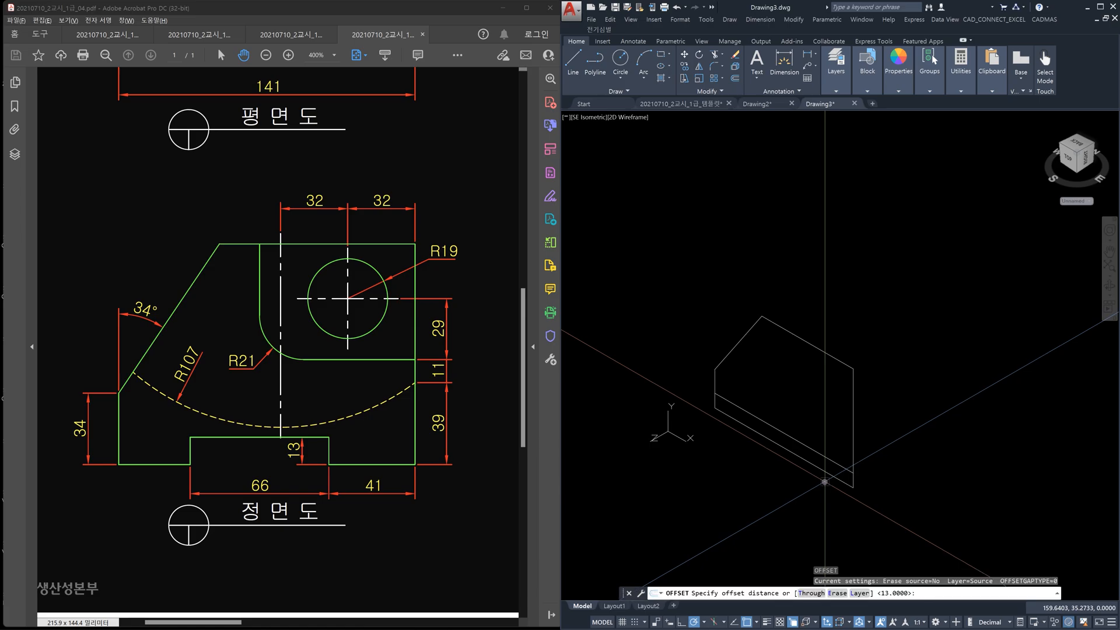
{"action": "type", "text": "41"}
{"action": "key", "text": "Return"}
{"action": "left_click", "coordinate": [850, 457]}
{"action": "left_click", "coordinate": [822, 424]}
{"action": "key", "text": "Escape"}
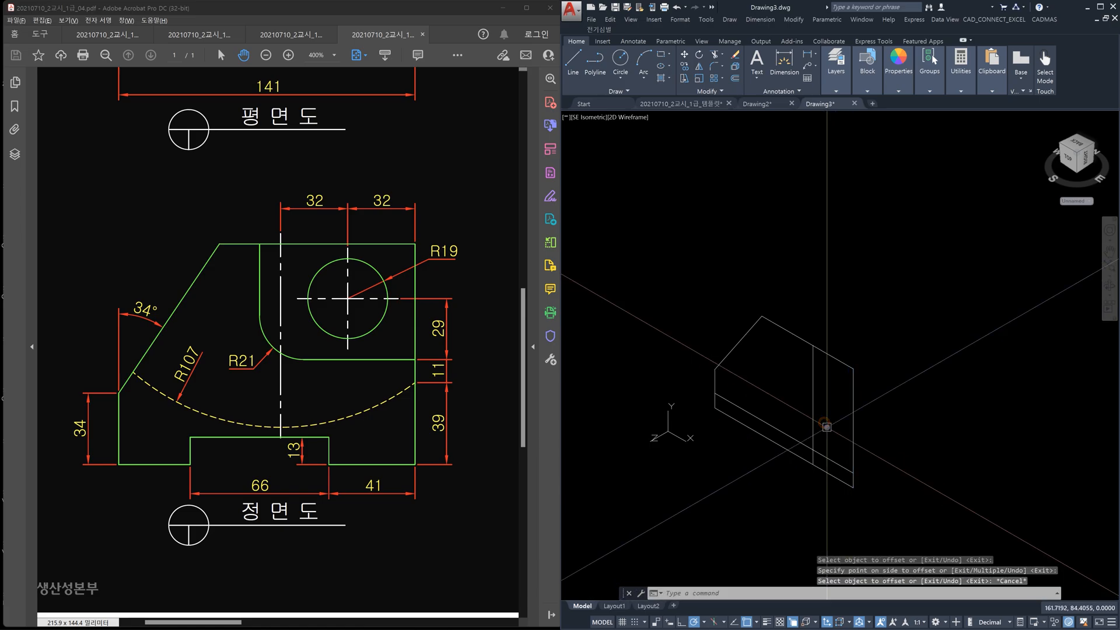
Step: Offset the new vertical line another 66 inward to mark the slot's far side
{"action": "key", "text": "Return"}
{"action": "type", "text": "66"}
{"action": "key", "text": "Return"}
{"action": "left_click", "coordinate": [812, 412]}
{"action": "left_click", "coordinate": [767, 392]}
{"action": "key", "text": "Escape"}
Step: Trim the offset lines and the base line to leave a 66 wide, 13 high slot in the profile's bottom
{"action": "scroll", "coordinate": [787, 432], "scroll_direction": "up", "scroll_amount": 4}
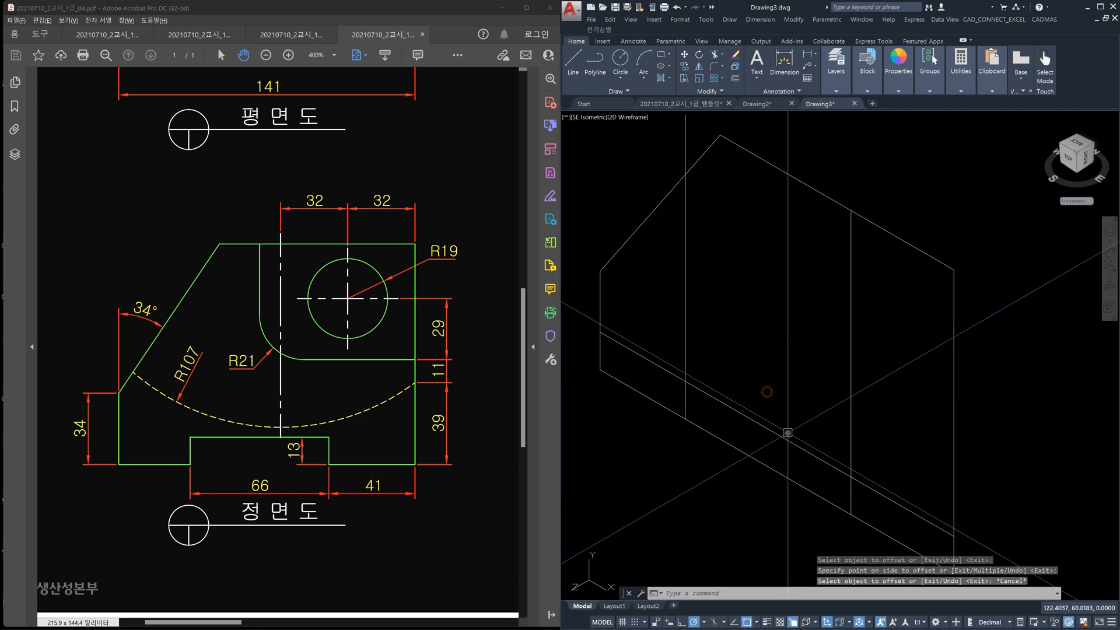
{"action": "type", "text": "tr"}
{"action": "key", "text": "Return"}
{"action": "middle_click_drag", "start_coordinate": [834, 510], "coordinate": [788, 417]}
{"action": "left_click", "coordinate": [833, 477]}
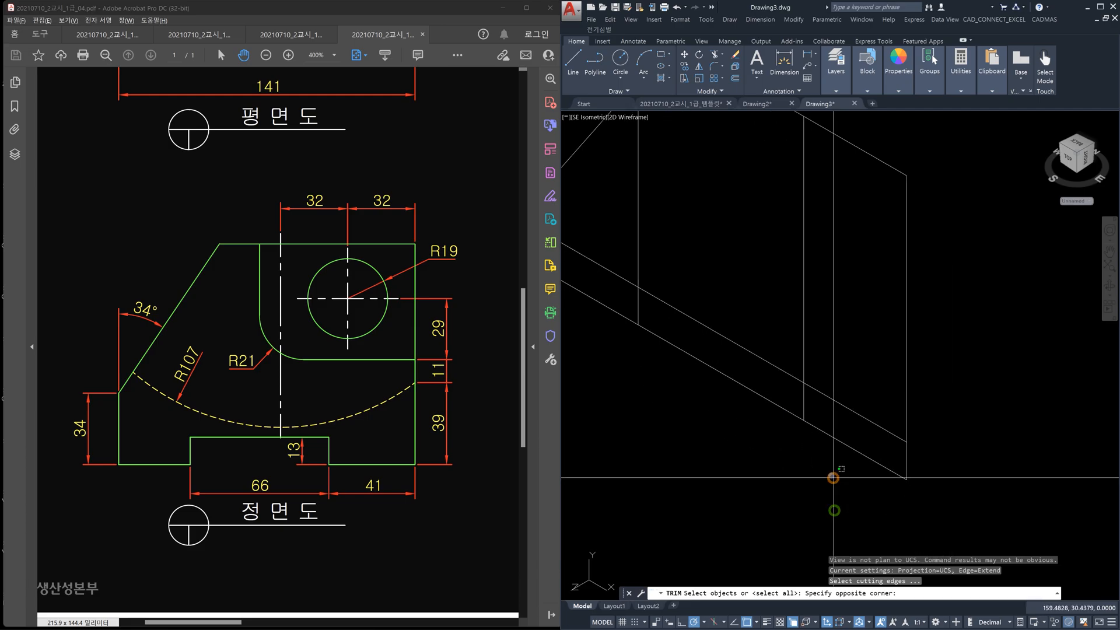
{"action": "left_click", "coordinate": [604, 243]}
{"action": "key", "text": "Return"}
{"action": "left_click", "coordinate": [614, 272]}
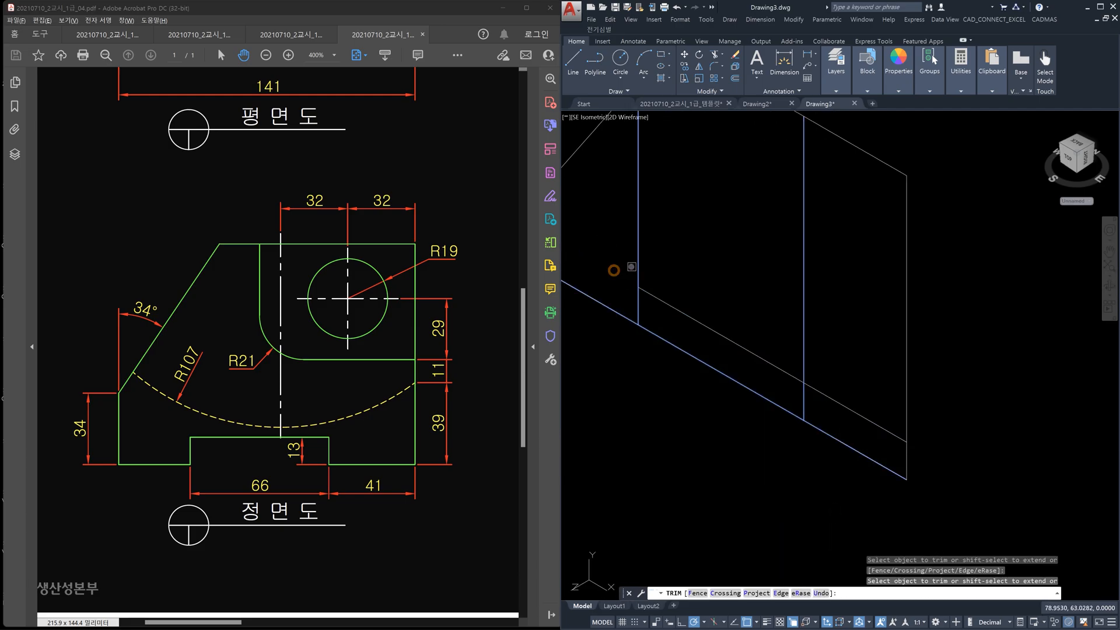
{"action": "left_click", "coordinate": [634, 268]}
{"action": "left_click", "coordinate": [802, 367]}
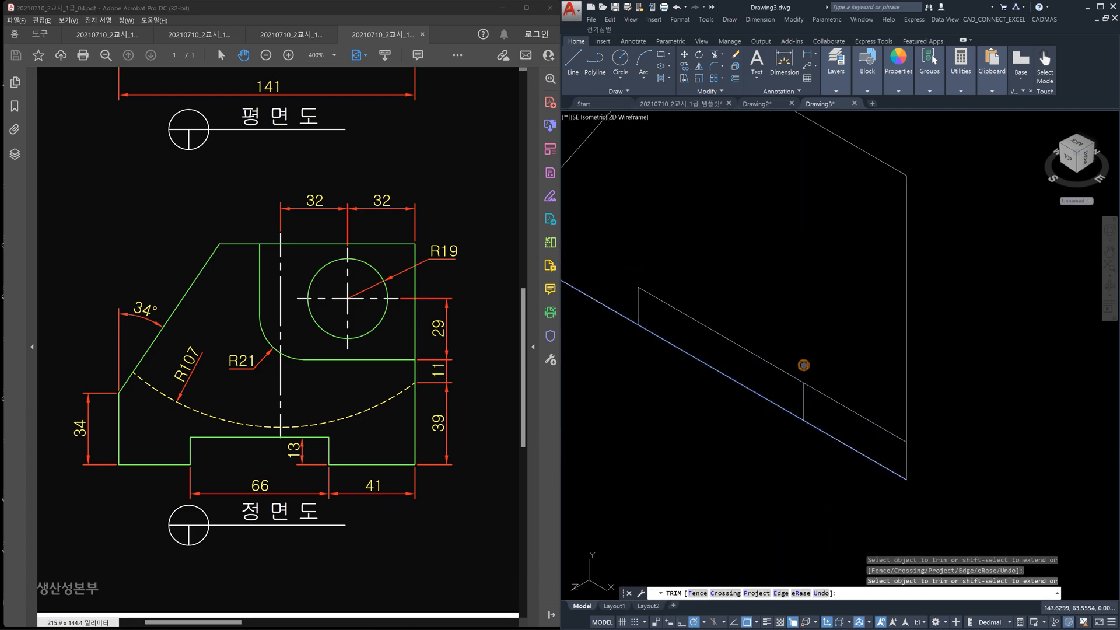
{"action": "left_click", "coordinate": [819, 392]}
{"action": "left_click", "coordinate": [785, 403]}
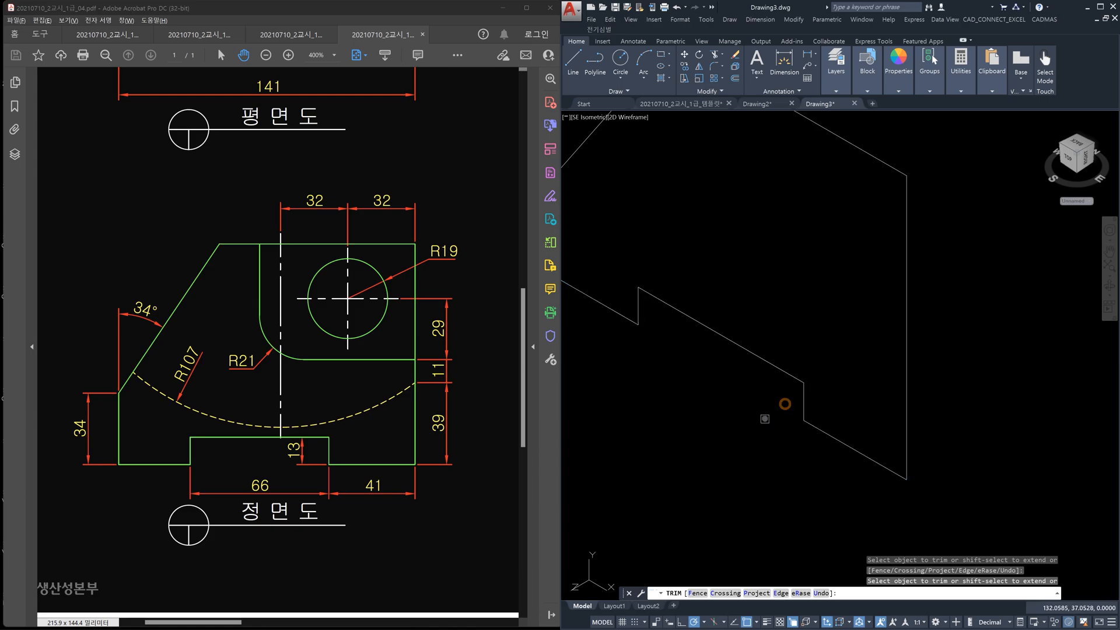
{"action": "key", "text": "Escape"}
Step: Join all the front-profile lines into one closed outline
{"action": "scroll", "coordinate": [787, 393], "scroll_direction": "down", "scroll_amount": 5}
{"action": "middle_click_drag", "start_coordinate": [828, 385], "coordinate": [812, 388]}
{"action": "type", "text": "j"}
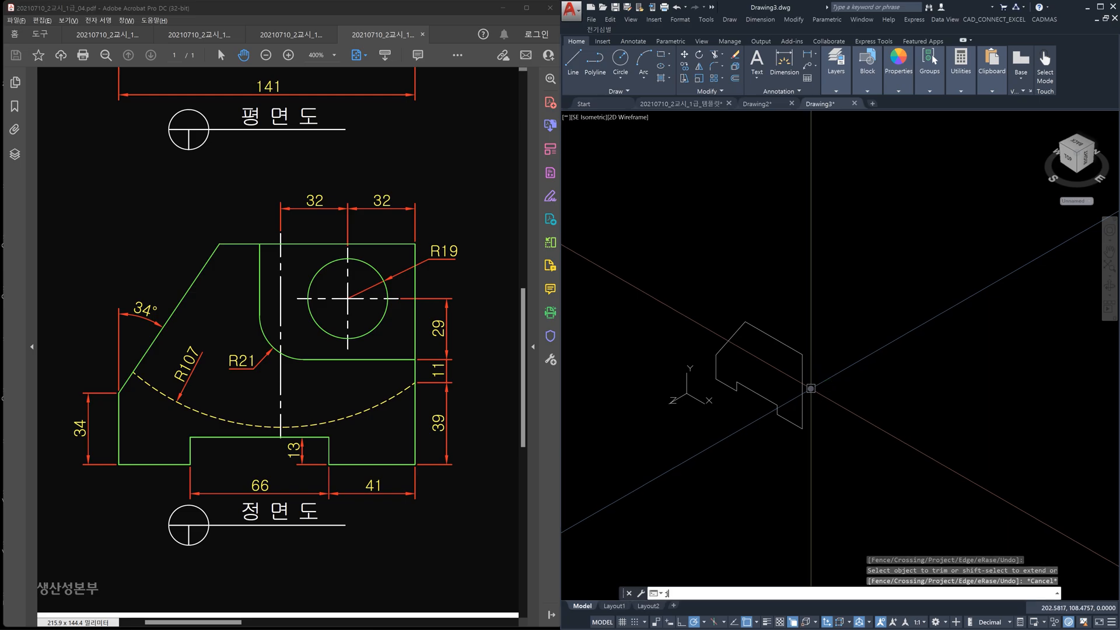
{"action": "key", "text": "Return"}
{"action": "left_click", "coordinate": [700, 284]}
{"action": "left_click", "coordinate": [817, 434]}
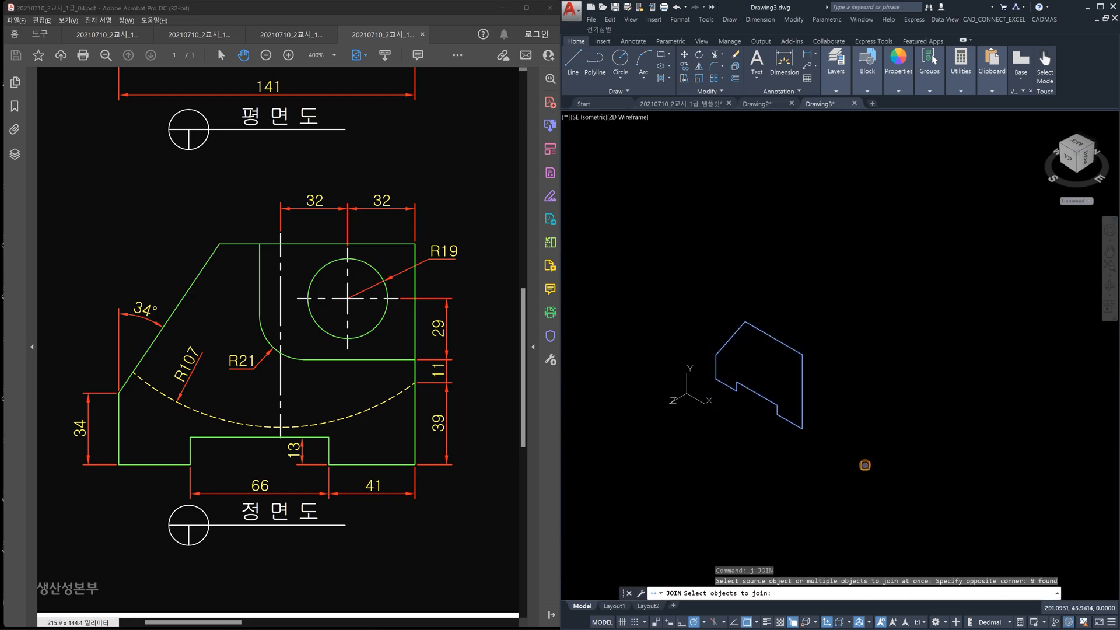
{"action": "key", "text": "Return"}
Step: Examine the three views in the PDF drawing, focusing on the front view's R107 arc and its locating dimensions
{"action": "left_click", "coordinate": [461, 443]}
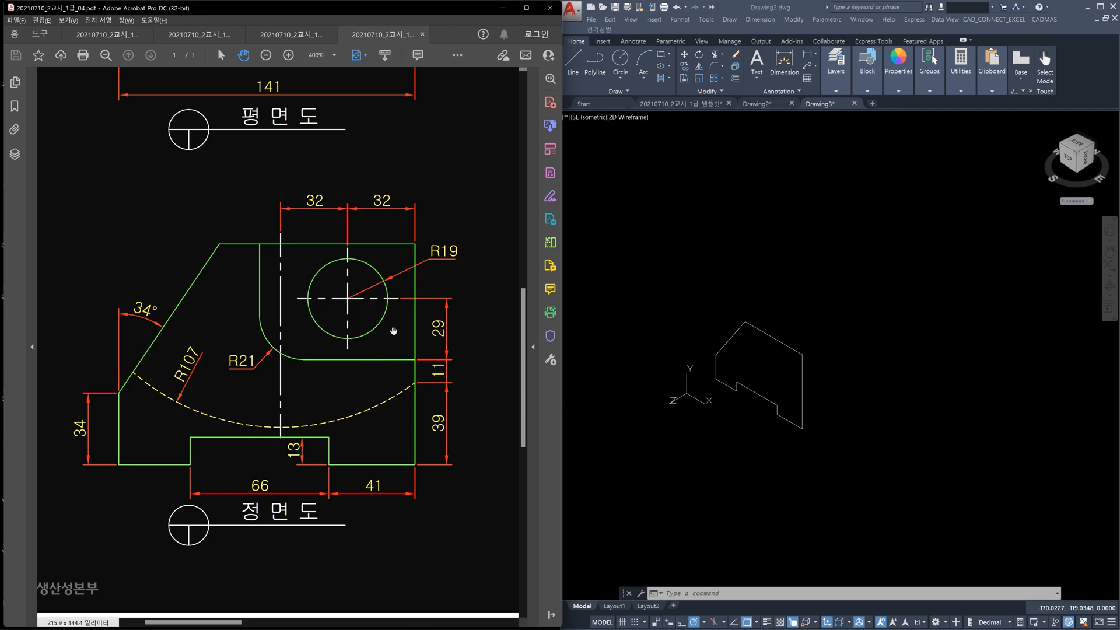
{"action": "scroll", "coordinate": [377, 327], "scroll_direction": "down", "scroll_amount": 2, "text": "ctrl"}
{"action": "left_click_drag", "start_coordinate": [363, 297], "coordinate": [356, 368]}
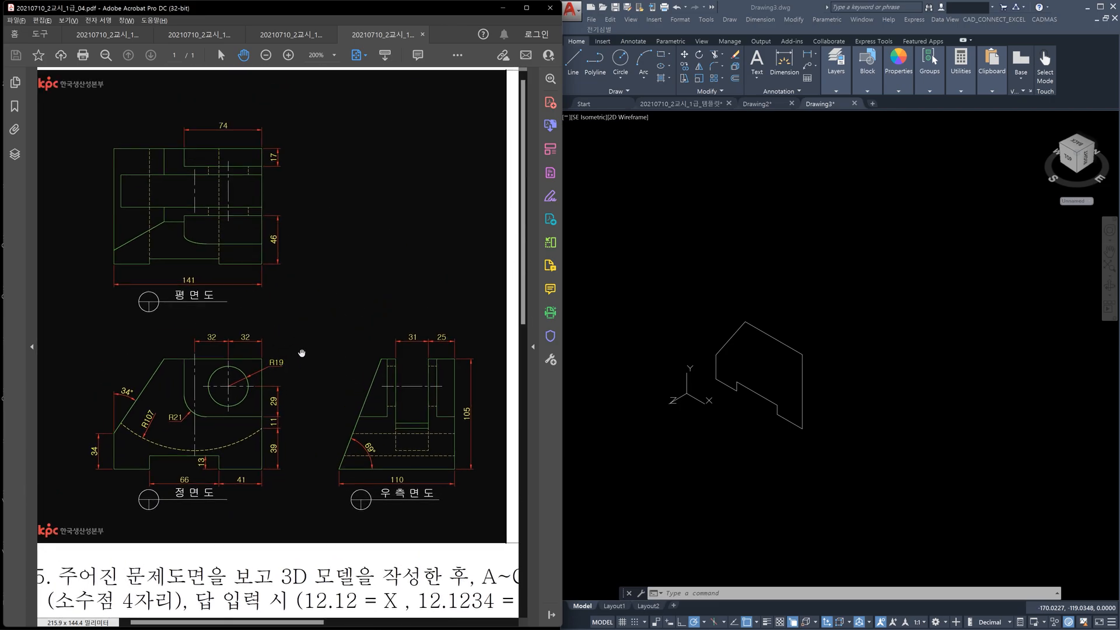
{"action": "left_click", "coordinate": [601, 400]}
{"action": "left_click_drag", "start_coordinate": [180, 378], "coordinate": [178, 379]}
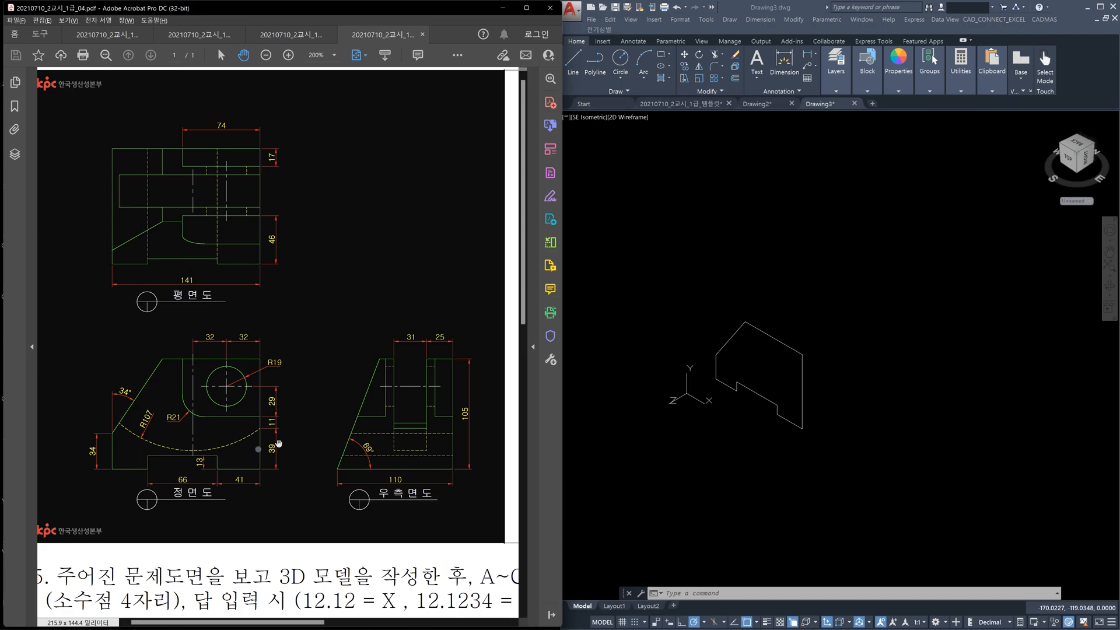
{"action": "left_click", "coordinate": [902, 425]}
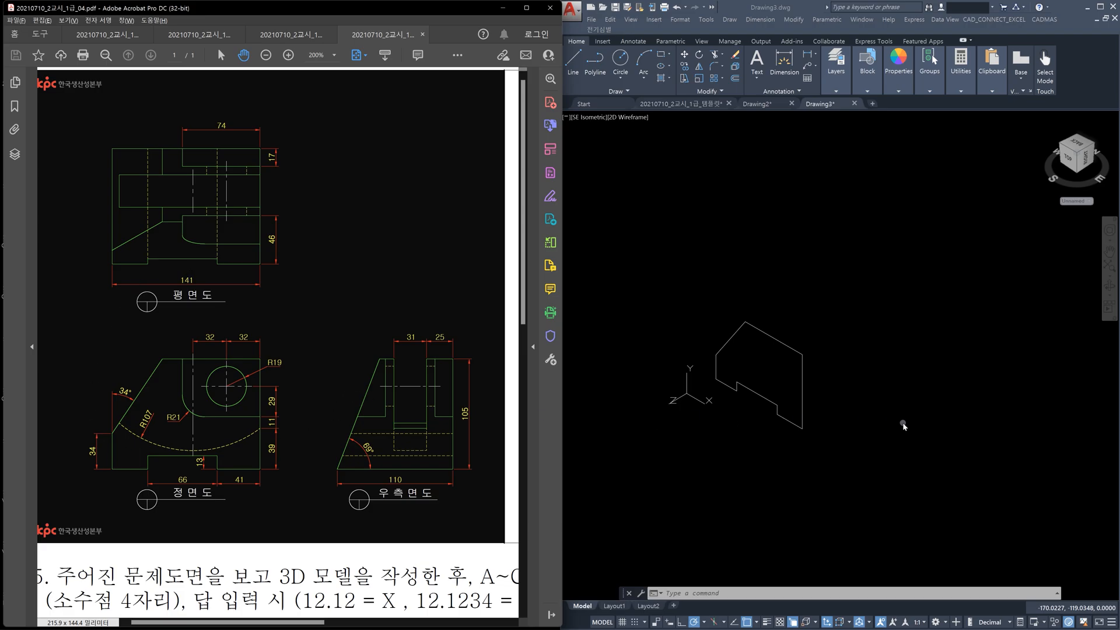
{"action": "left_click", "coordinate": [871, 409]}
{"action": "scroll", "coordinate": [793, 373], "scroll_direction": "up", "scroll_amount": 2}
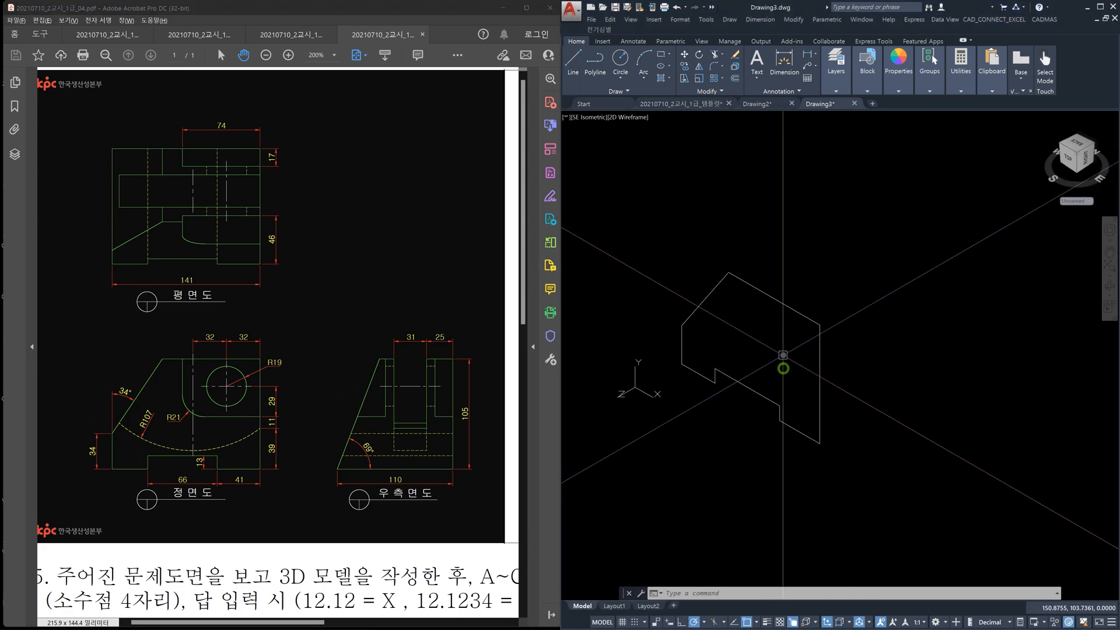
{"action": "left_click", "coordinate": [292, 413]}
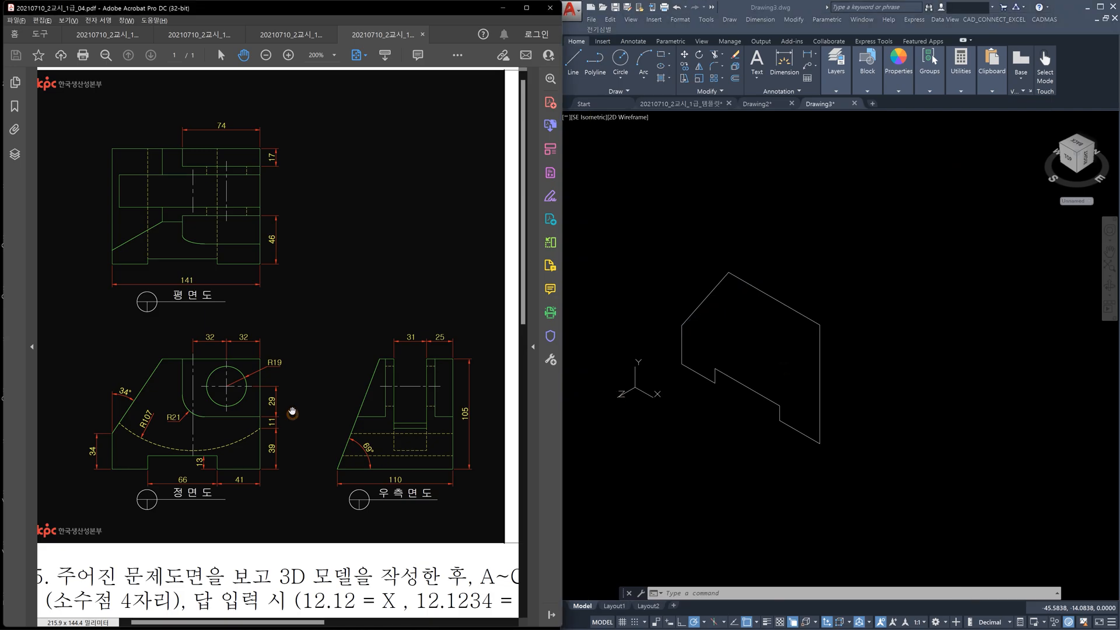
{"action": "left_click", "coordinate": [228, 436]}
{"action": "scroll", "coordinate": [220, 435], "scroll_direction": "up", "scroll_amount": 3, "text": "ctrl"}
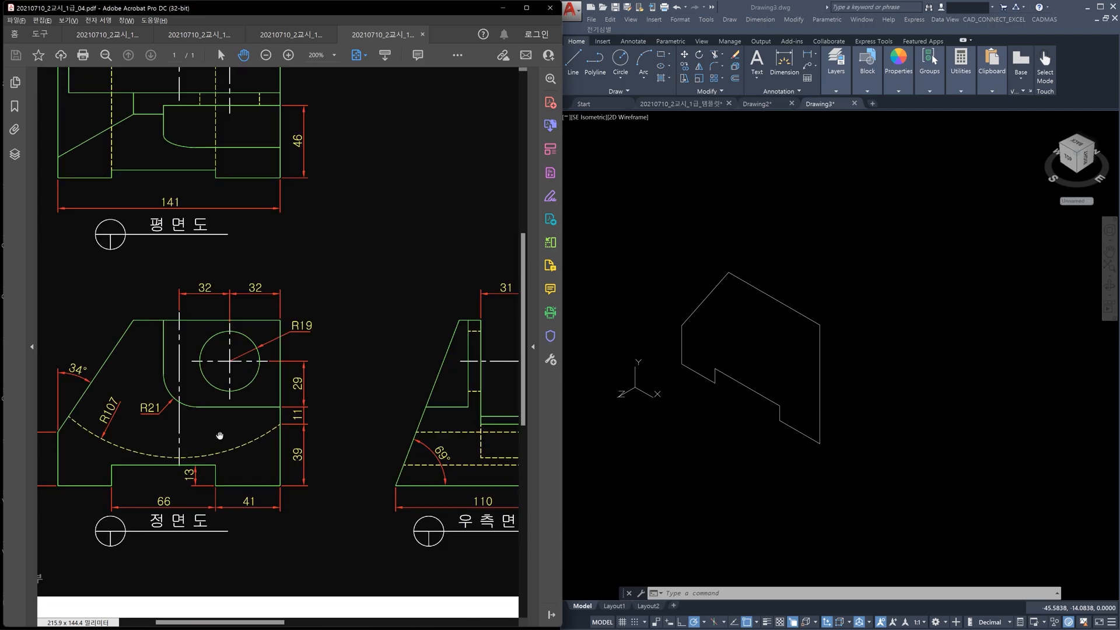
{"action": "left_click", "coordinate": [220, 434]}
{"action": "left_click_drag", "start_coordinate": [320, 456], "coordinate": [365, 464]}
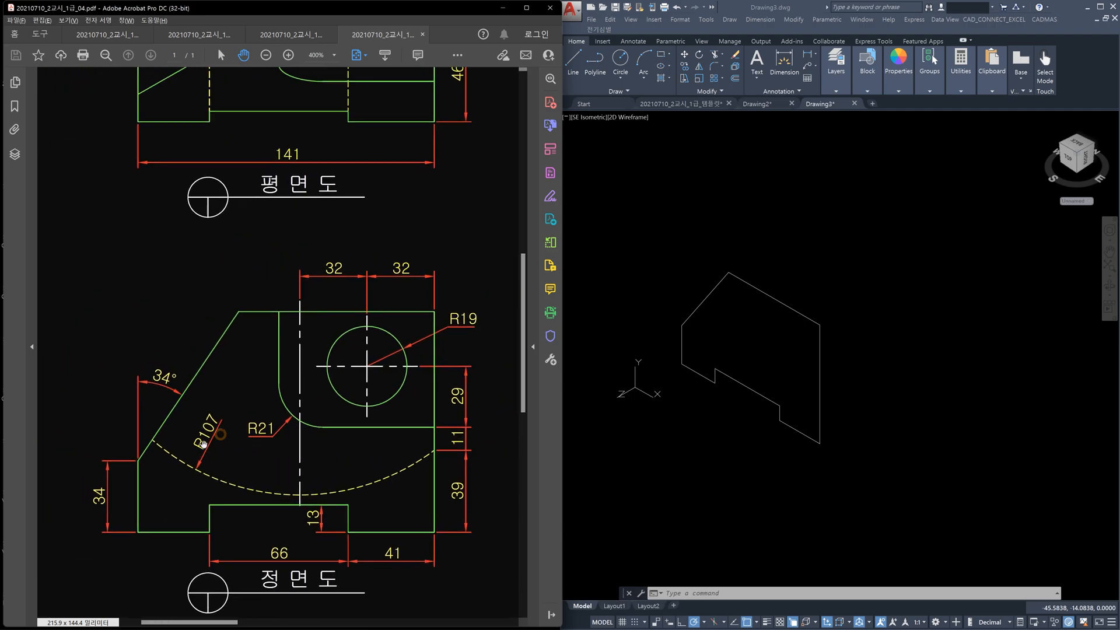
{"action": "left_click", "coordinate": [905, 418]}
{"action": "key", "text": "Escape"}
{"action": "key", "text": "Escape"}
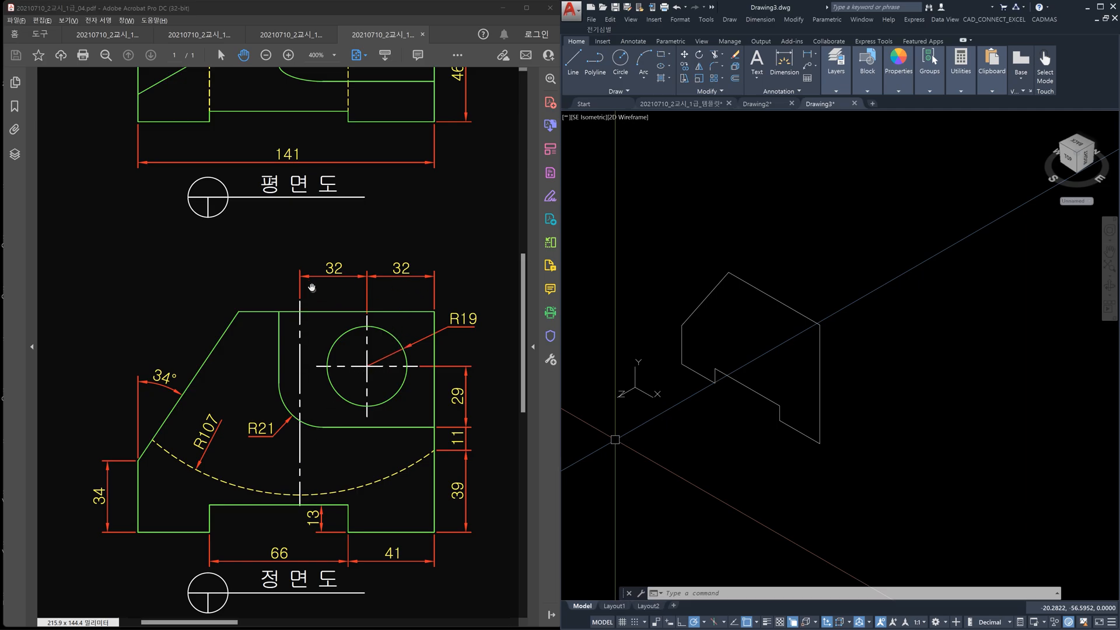
Step: Draw a vertical construction line along the 105 edge through the upper corner of the profile
{"action": "scroll", "coordinate": [837, 340], "scroll_direction": "up", "scroll_amount": 3}
{"action": "key", "text": "Escape"}
{"action": "key", "text": "Escape"}
{"action": "key", "text": "Escape"}
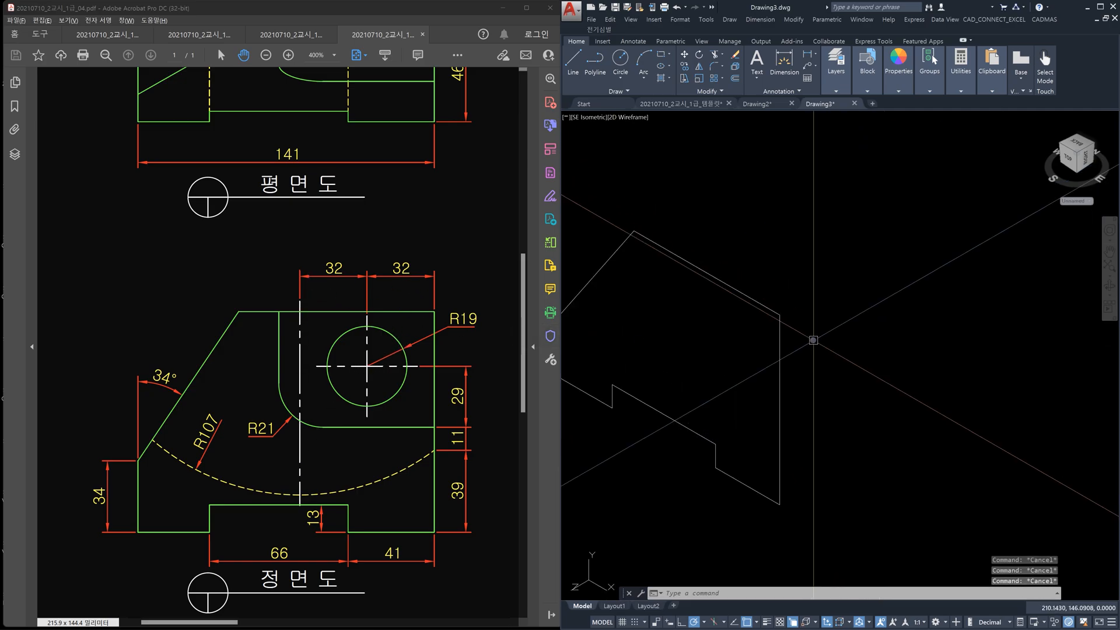
{"action": "middle_click_drag", "start_coordinate": [813, 340], "coordinate": [859, 357]}
{"action": "type", "text": "xl"}
{"action": "key", "text": "Return"}
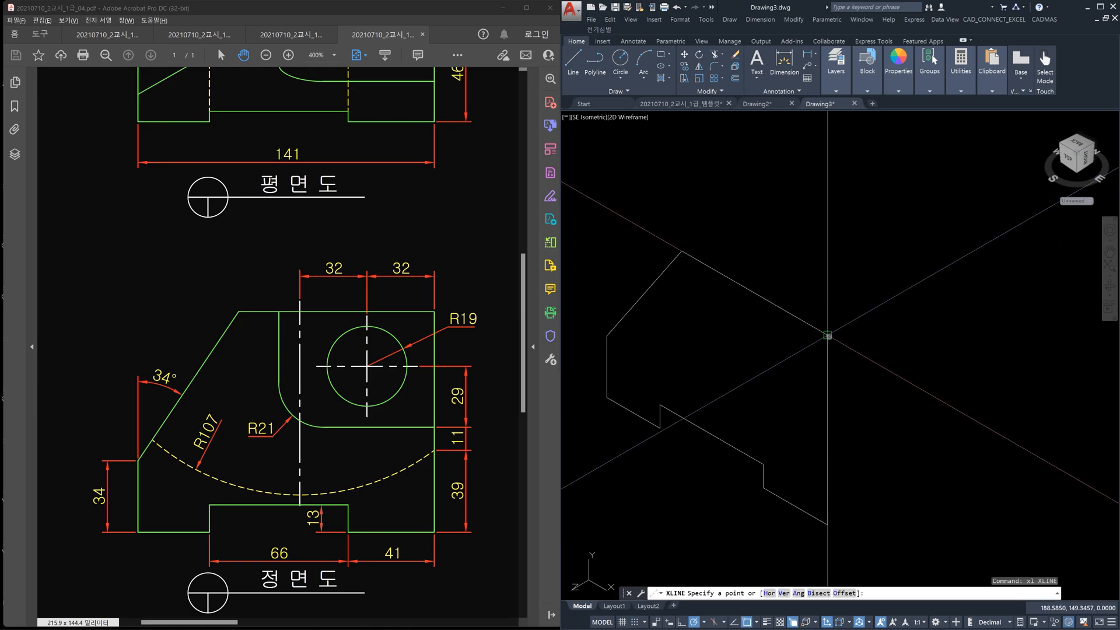
{"action": "left_click", "coordinate": [827, 335]}
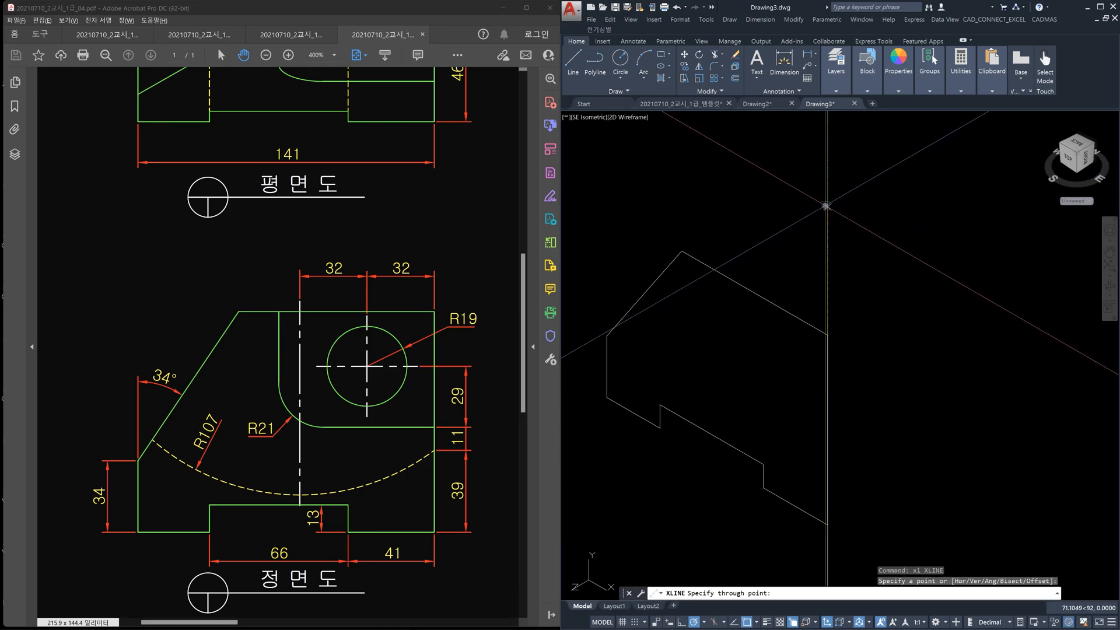
{"action": "left_click", "coordinate": [825, 212]}
{"action": "key", "text": "Escape"}
{"action": "key", "text": "Escape"}
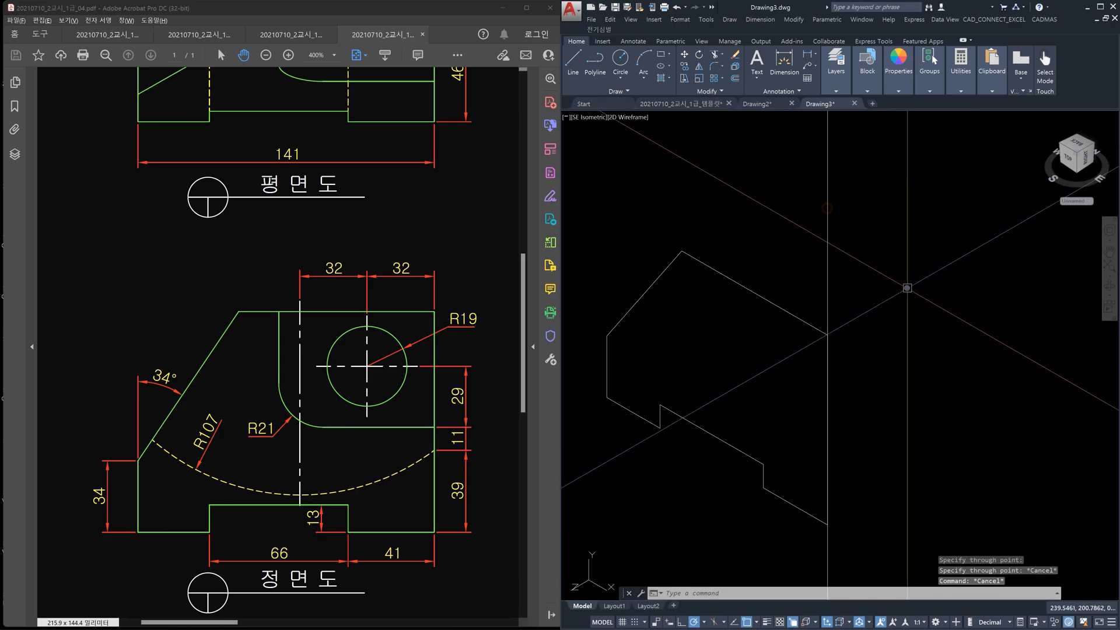
Step: Offset the vertical edge construction line twice by 32 toward the inside of the profile
{"action": "type", "text": "o"}
{"action": "key", "text": "Return"}
{"action": "type", "text": "32"}
{"action": "key", "text": "Return"}
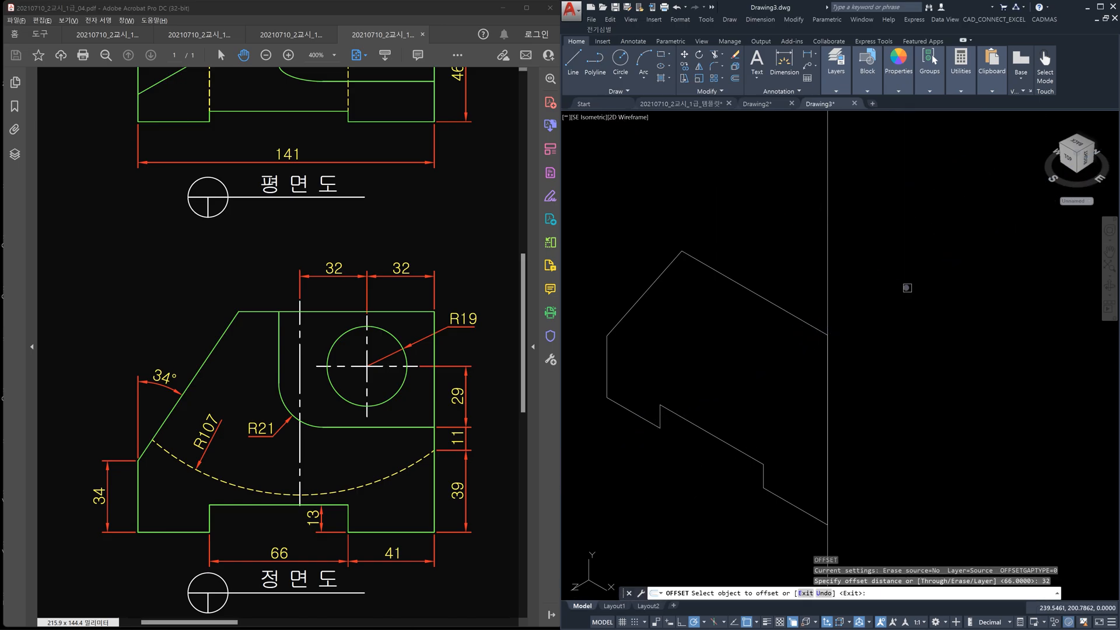
{"action": "left_click", "coordinate": [827, 248]}
{"action": "left_click", "coordinate": [796, 231]}
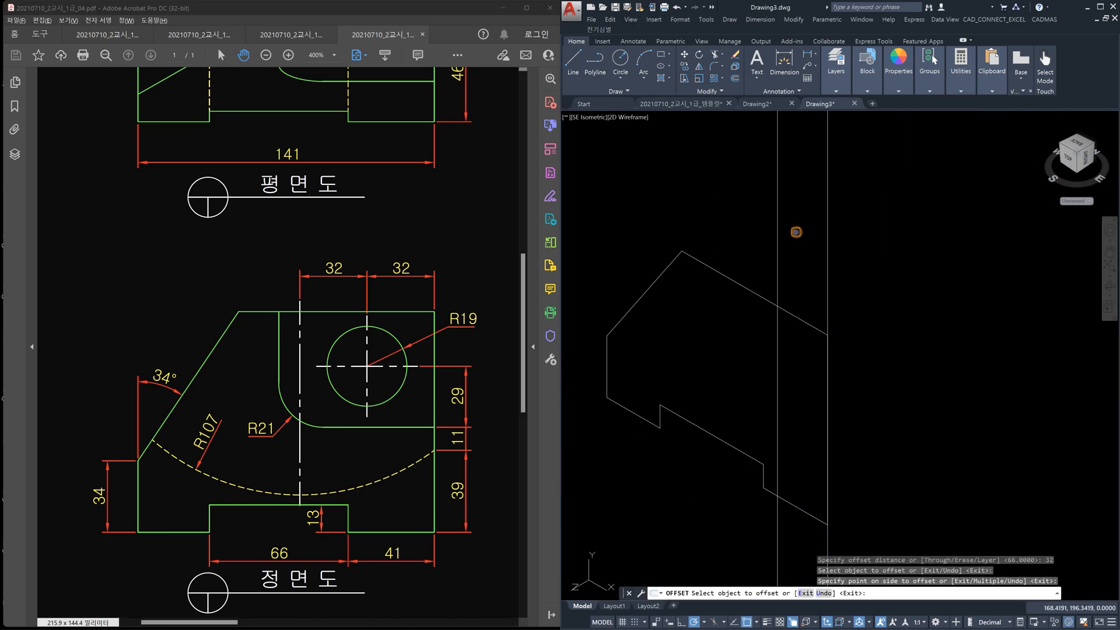
{"action": "left_click", "coordinate": [781, 232]}
{"action": "left_click", "coordinate": [733, 218]}
{"action": "key", "text": "Escape"}
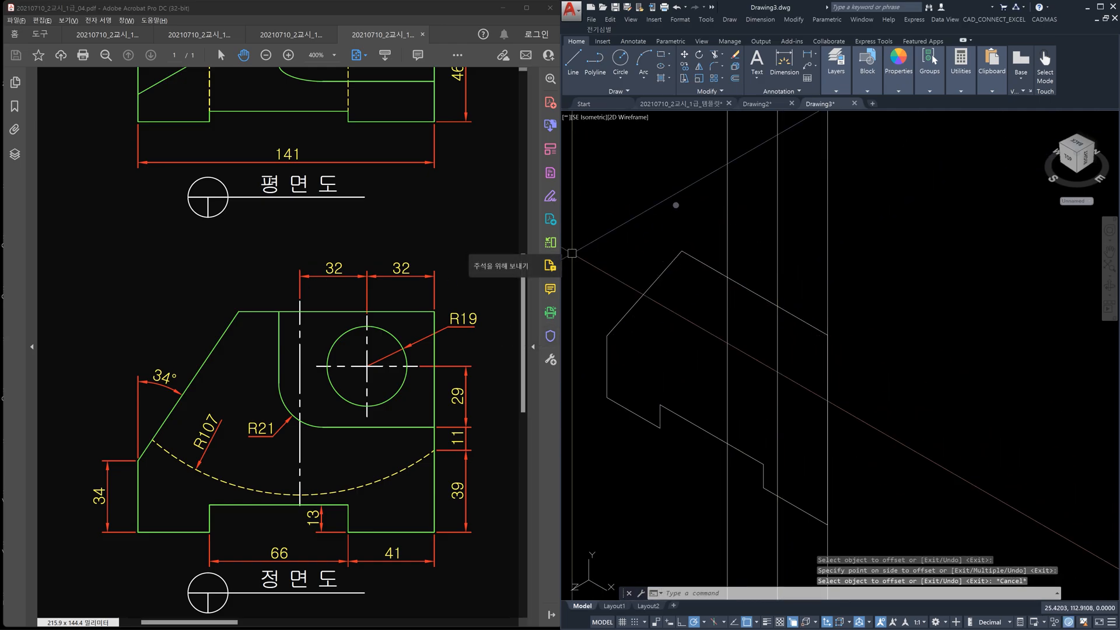
{"action": "left_click", "coordinate": [738, 195]}
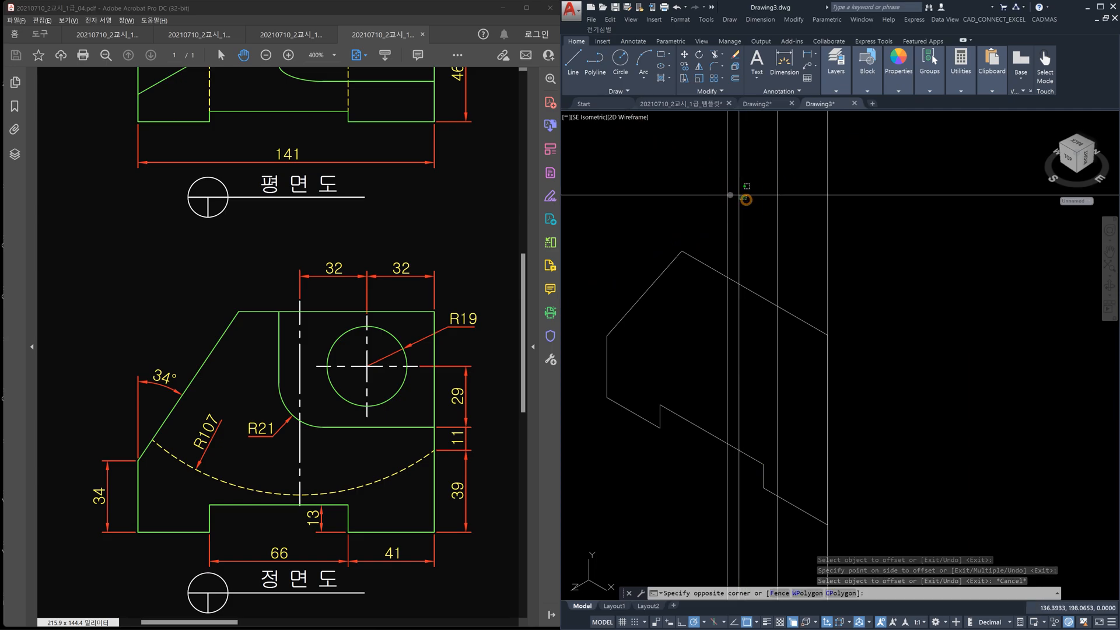
{"action": "left_click", "coordinate": [712, 173]}
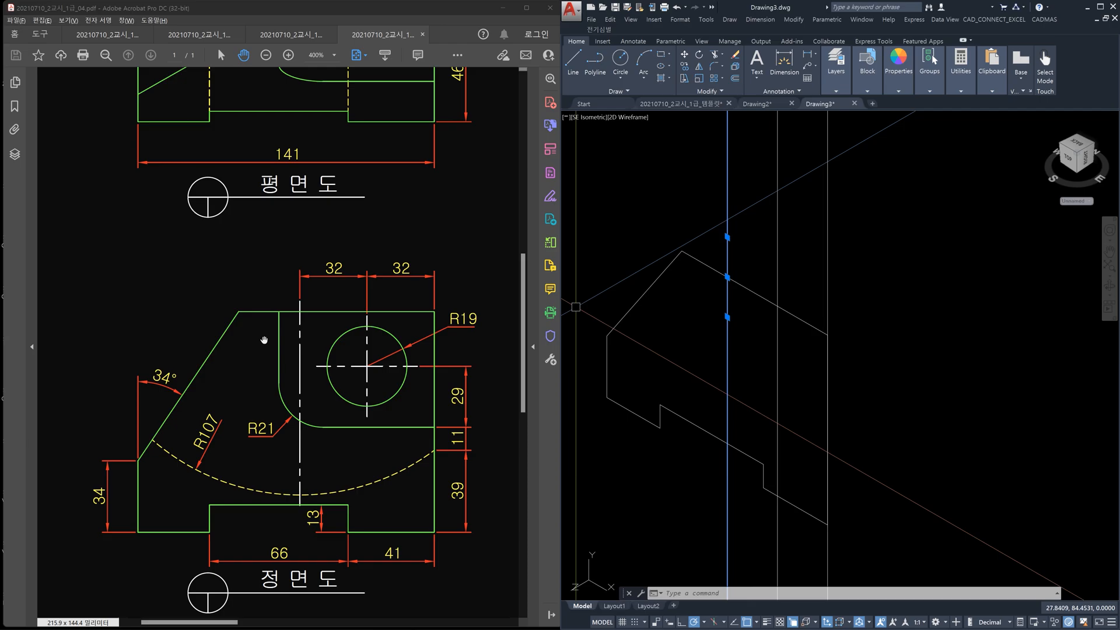
{"action": "key", "text": "Escape"}
{"action": "key", "text": "Escape"}
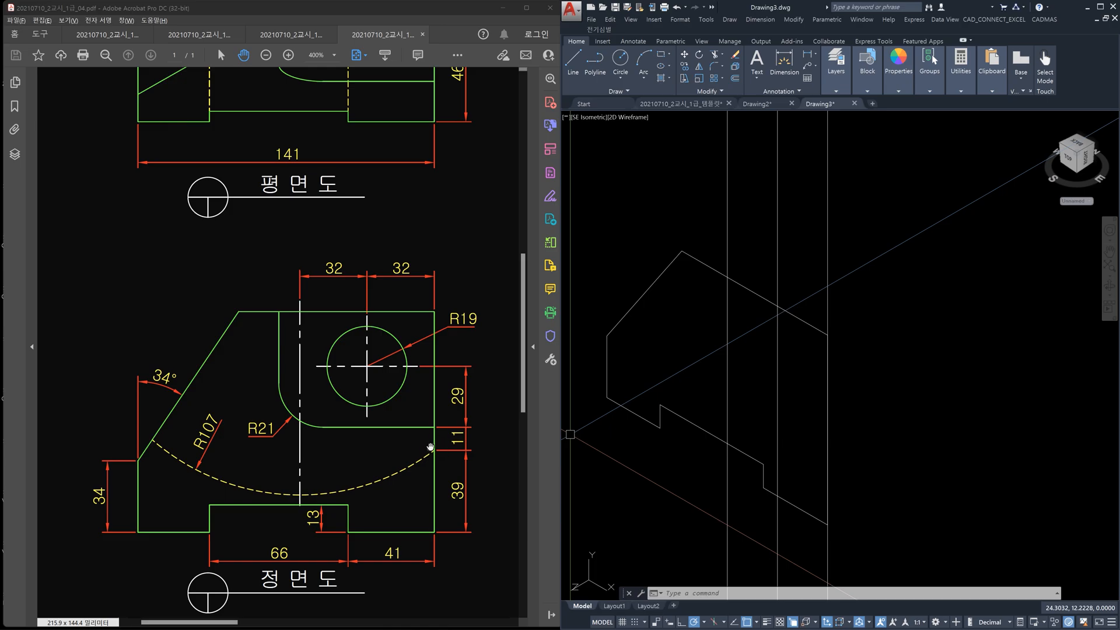
Step: Draw a construction line along the profile's bottom edge and erase the stray slanted line
{"action": "middle_click_drag", "start_coordinate": [838, 513], "coordinate": [818, 463]}
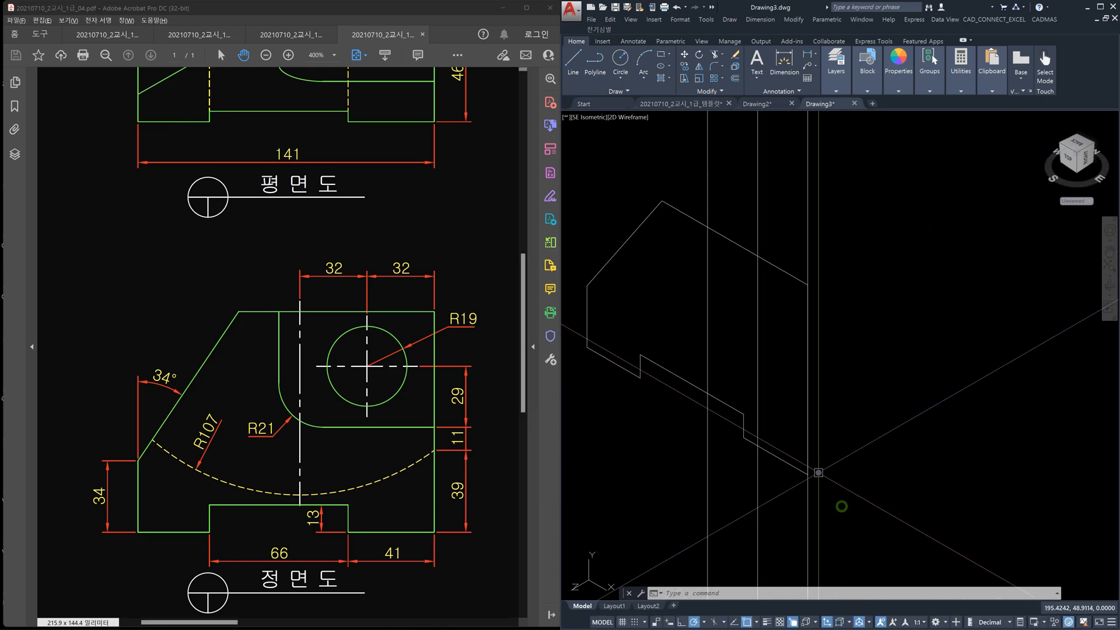
{"action": "type", "text": "x"}
{"action": "key", "text": "Escape"}
{"action": "key", "text": "Escape"}
{"action": "type", "text": "xl"}
{"action": "key", "text": "Return"}
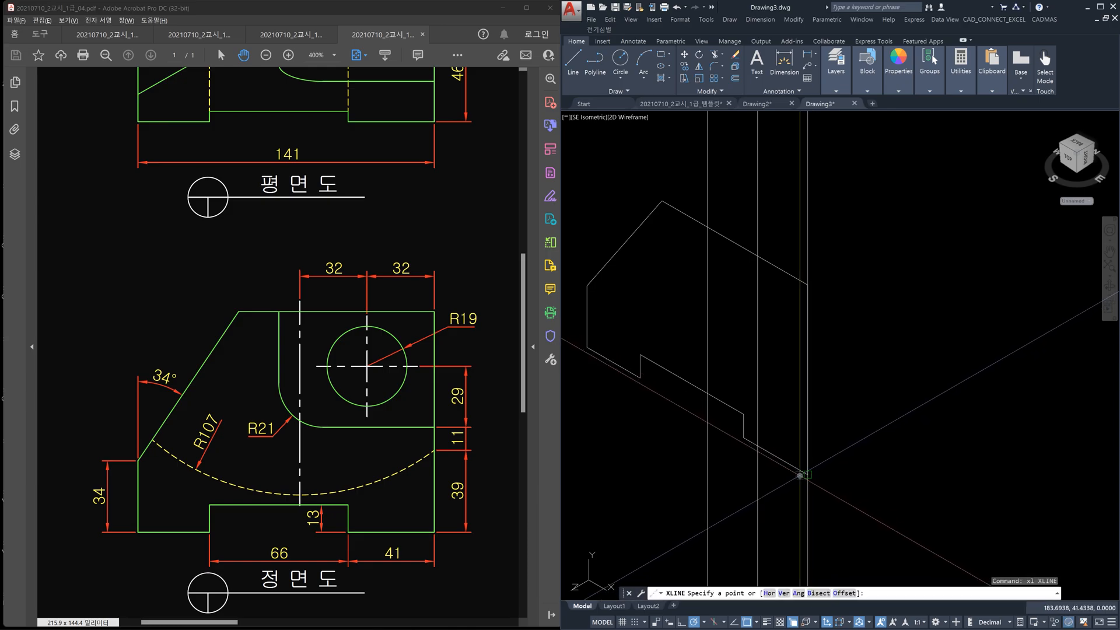
{"action": "left_click", "coordinate": [801, 475]}
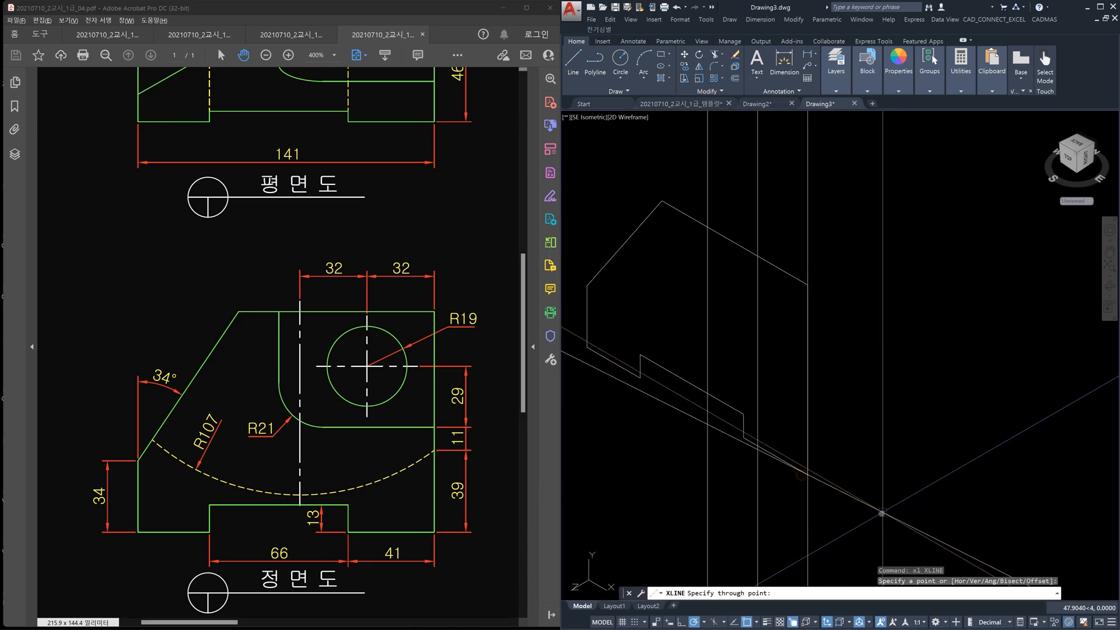
{"action": "left_click", "coordinate": [881, 521]}
{"action": "key", "text": "Escape"}
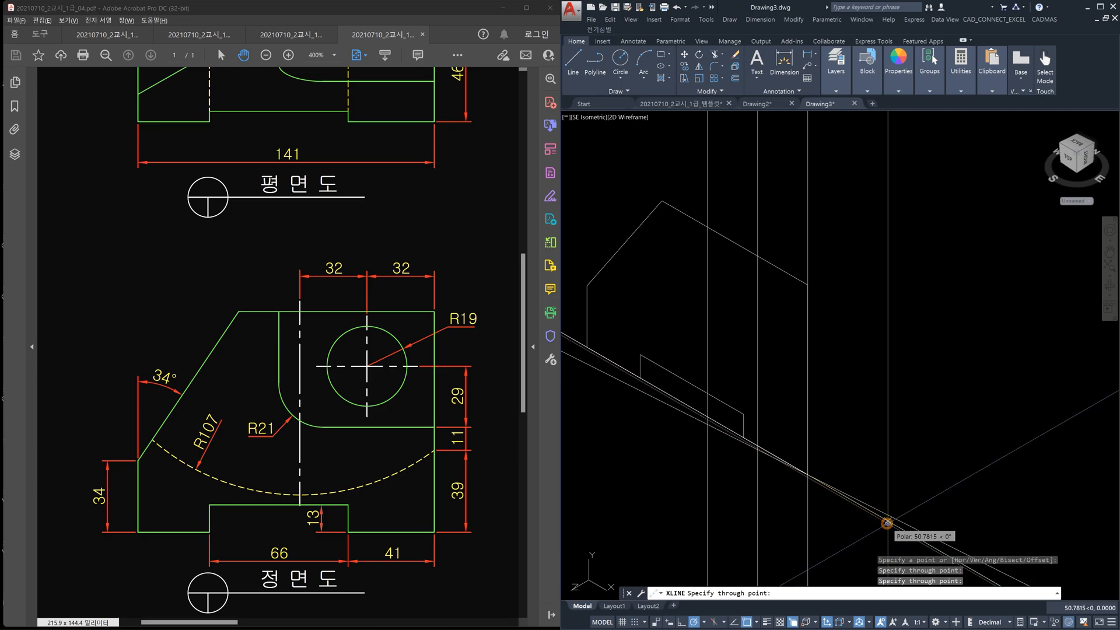
{"action": "left_click", "coordinate": [914, 526]}
{"action": "key", "text": "Delete"}
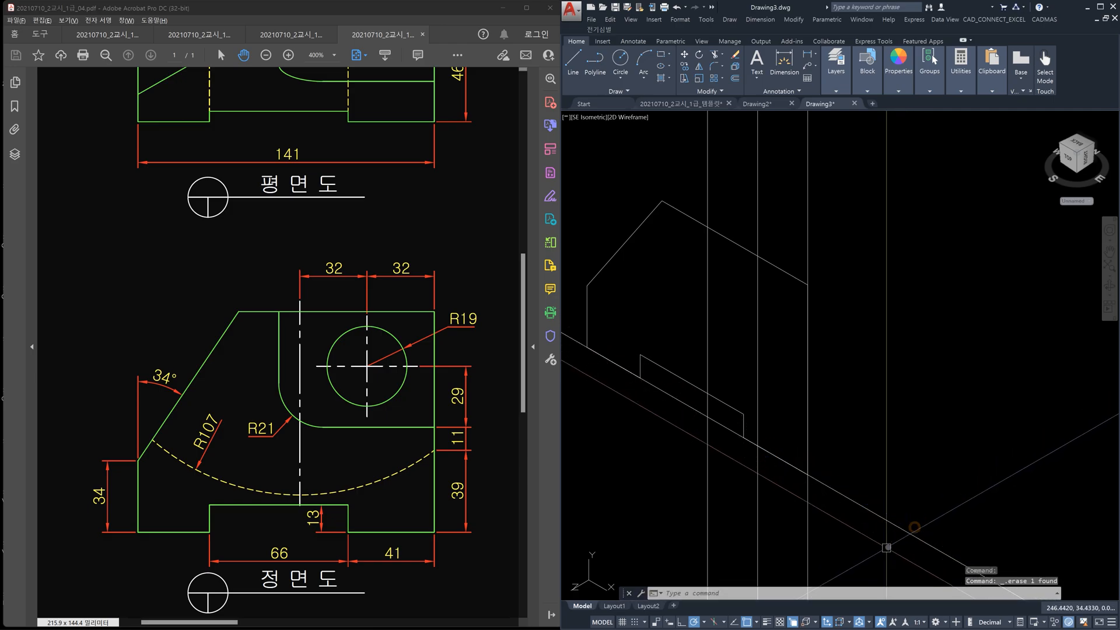
Step: Offset the base construction line upward by 39
{"action": "type", "text": "o"}
{"action": "key", "text": "Return"}
{"action": "type", "text": "39"}
{"action": "key", "text": "Return"}
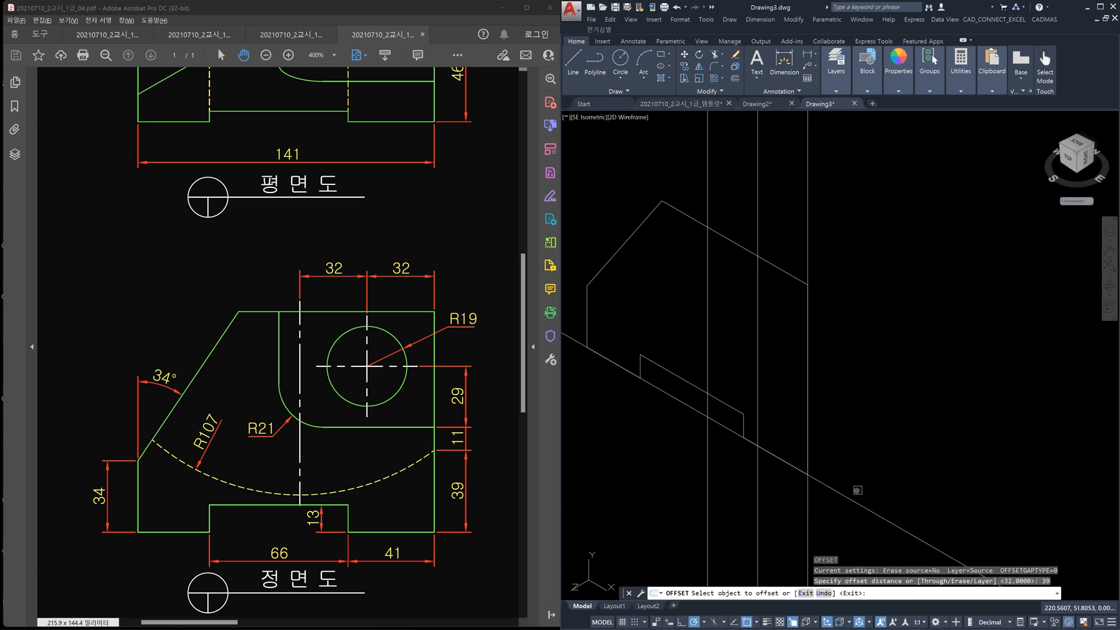
{"action": "left_click", "coordinate": [857, 496]}
{"action": "left_click", "coordinate": [871, 460]}
{"action": "key", "text": "Escape"}
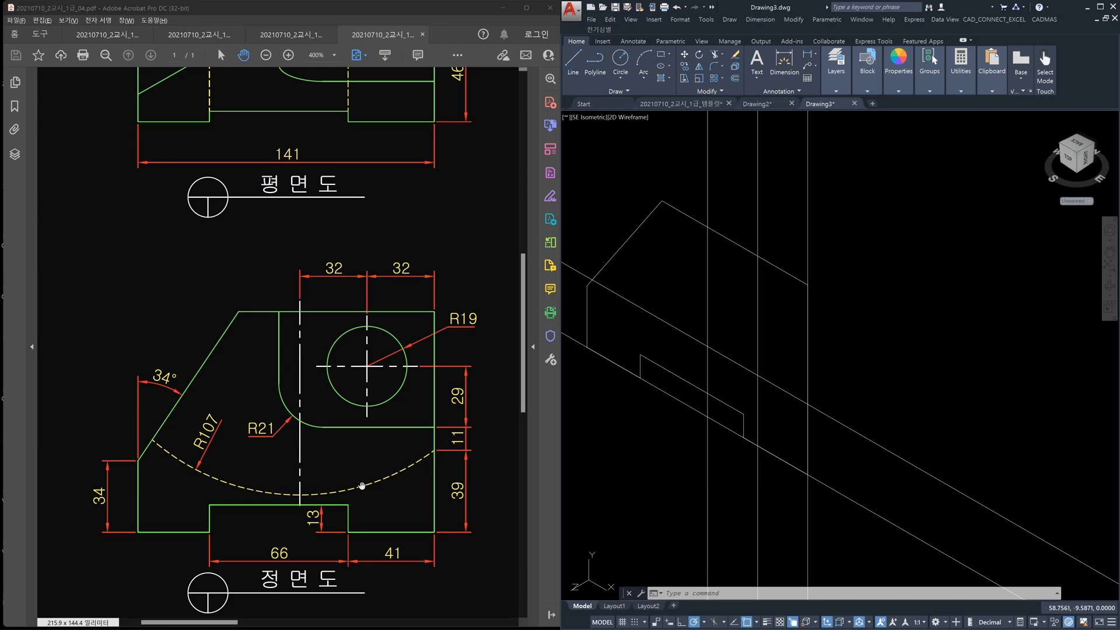
Step: Draw a helper circle of radius 107 centred where the 39 offset line meets the vertical edge line
{"action": "left_click", "coordinate": [713, 297]}
{"action": "left_click", "coordinate": [687, 282]}
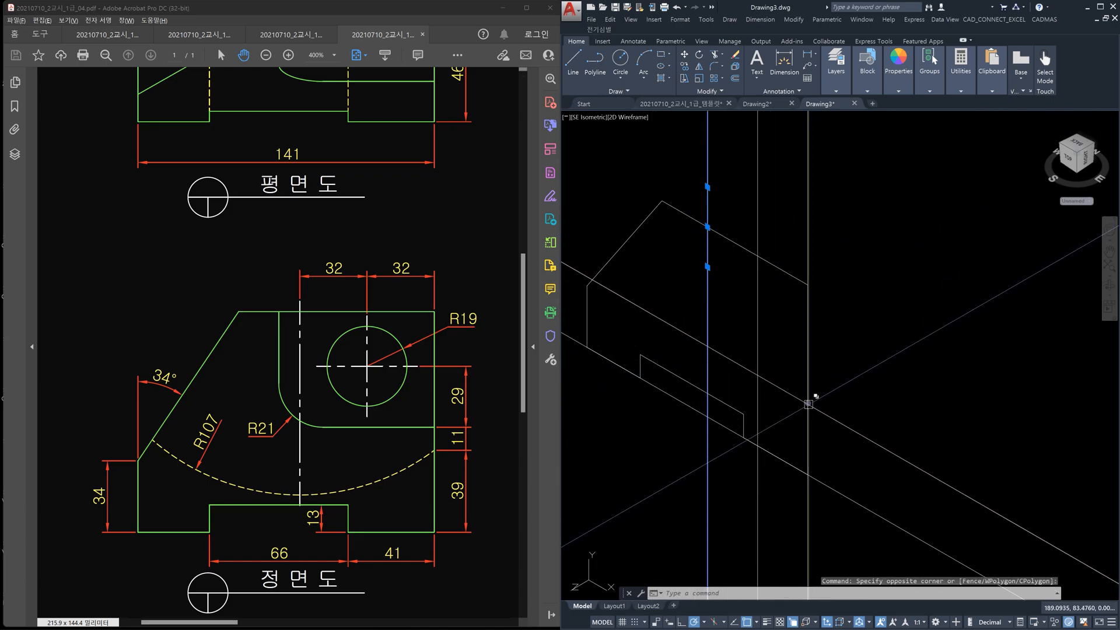
{"action": "left_click", "coordinate": [807, 401]}
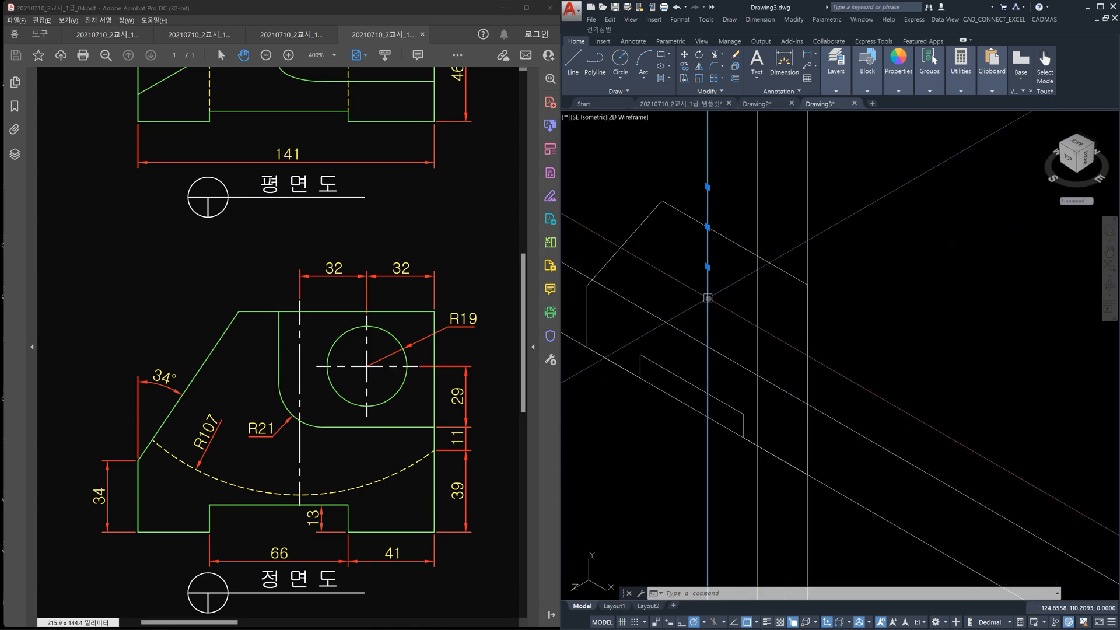
{"action": "key", "text": "Escape"}
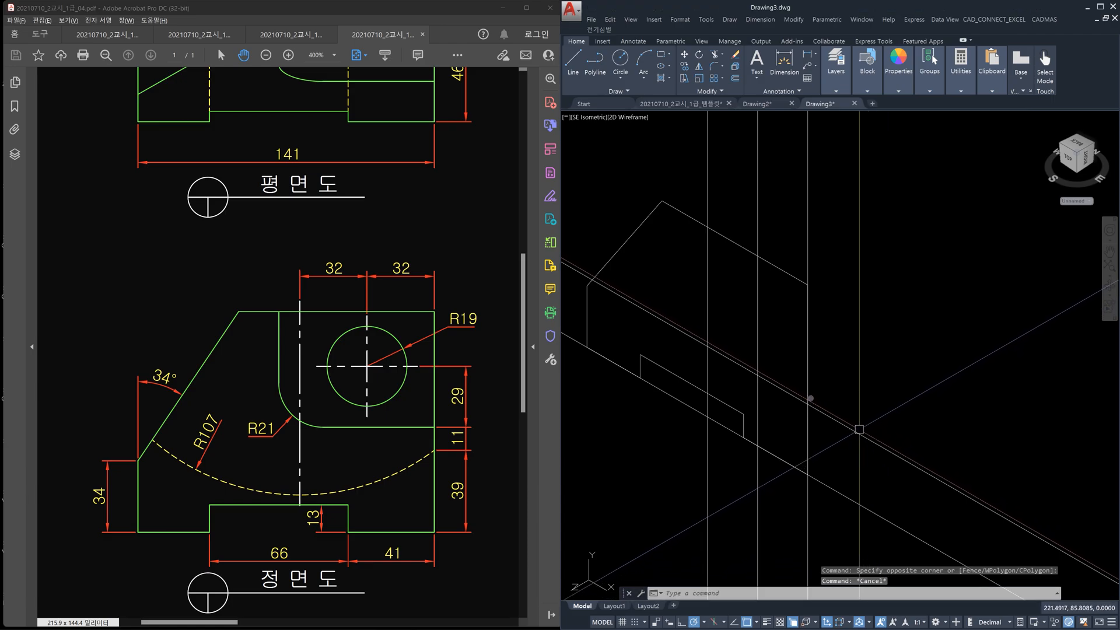
{"action": "type", "text": "c"}
{"action": "key", "text": "Return"}
{"action": "left_click", "coordinate": [807, 403]}
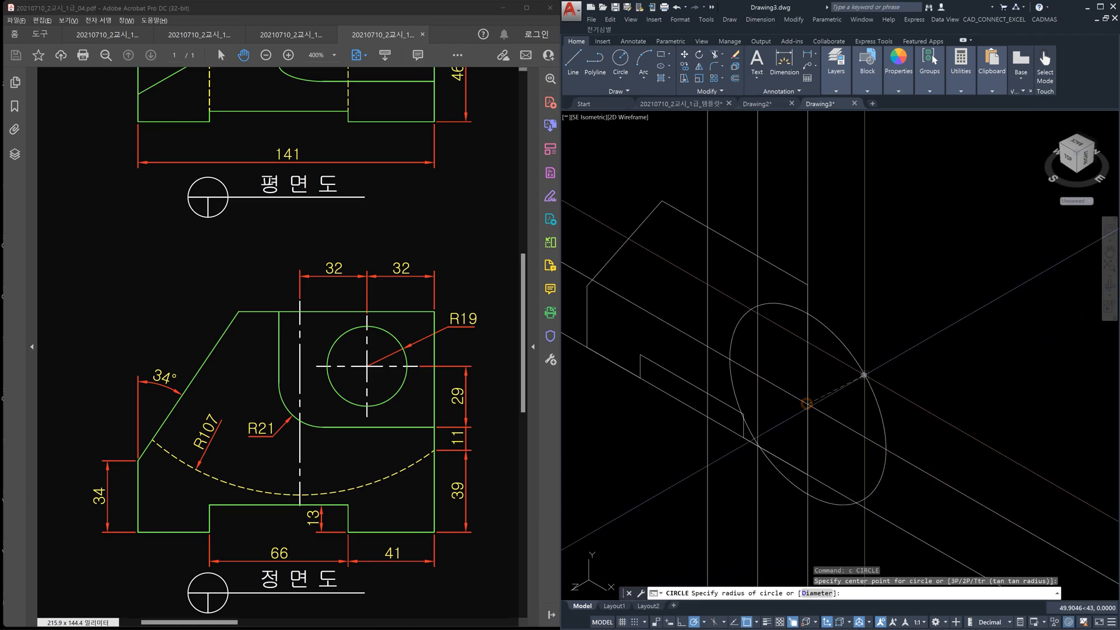
{"action": "key", "text": "Return"}
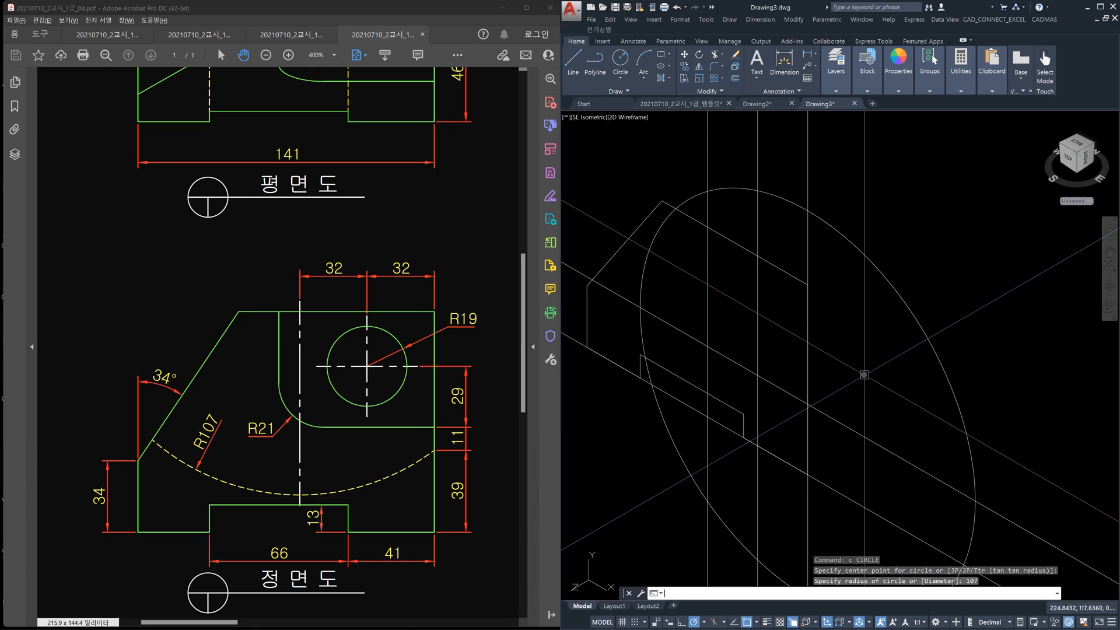
Step: Draw a second radius 107 circle centred where the helper circle crosses the innermost vertical construction line above the profile
{"action": "left_click", "coordinate": [707, 152]}
{"action": "left_click", "coordinate": [697, 150]}
{"action": "left_click", "coordinate": [716, 175]}
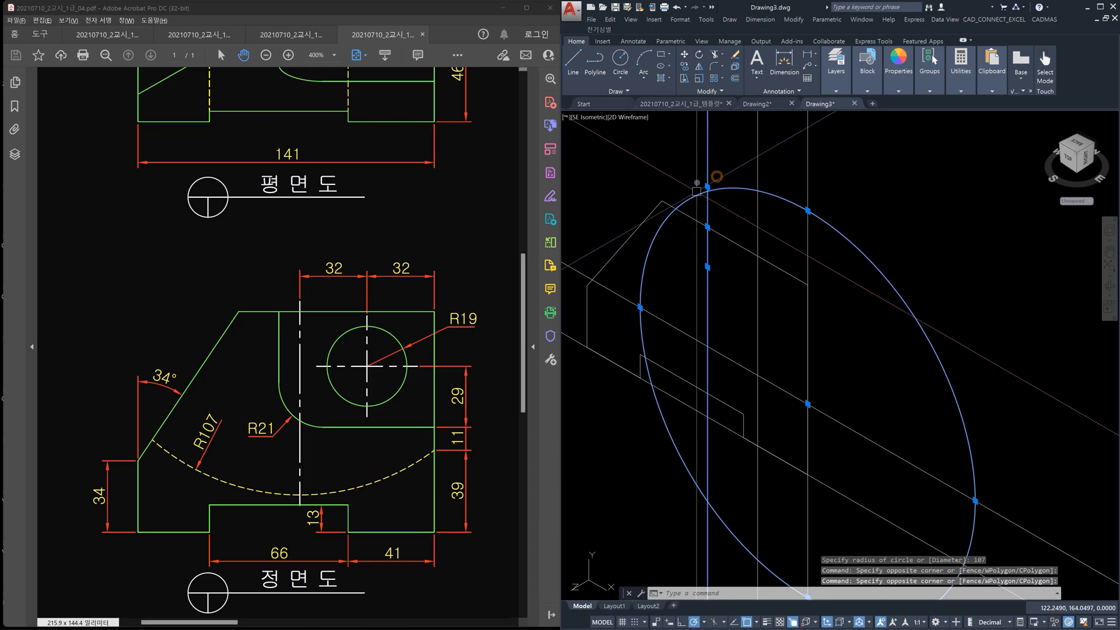
{"action": "key", "text": "Escape"}
{"action": "type", "text": "c"}
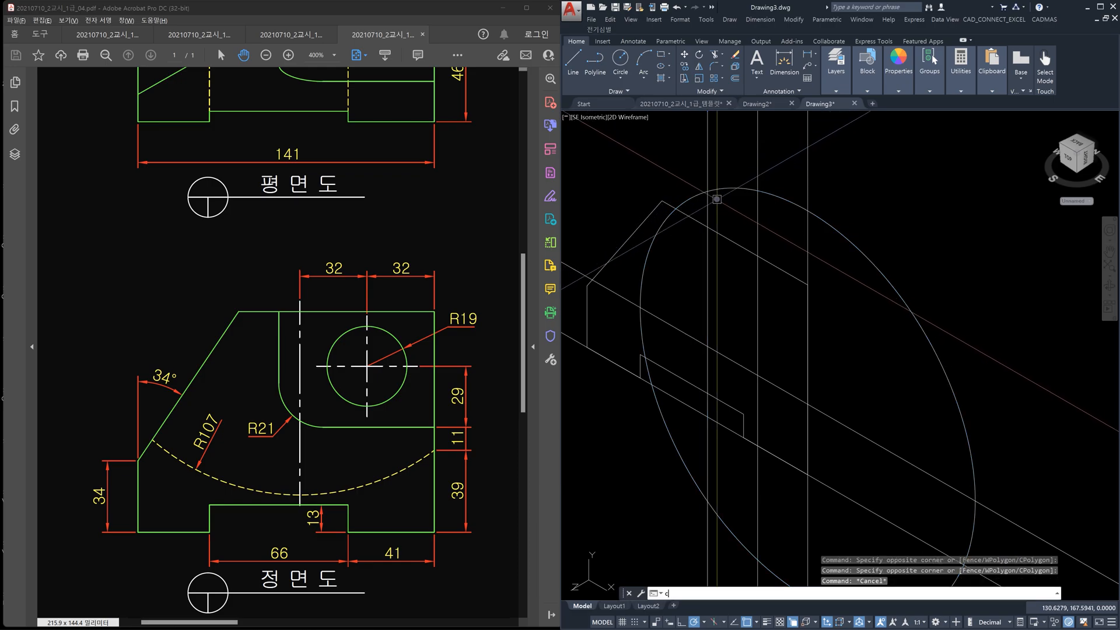
{"action": "key", "text": "Return"}
{"action": "left_click", "coordinate": [707, 190]}
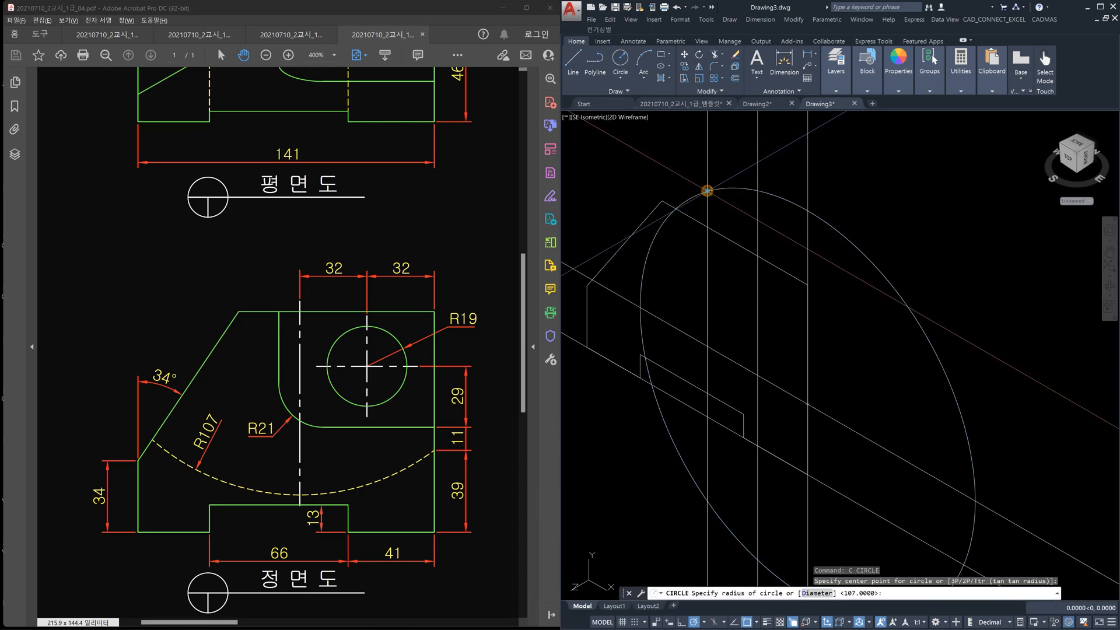
{"action": "key", "text": "Return"}
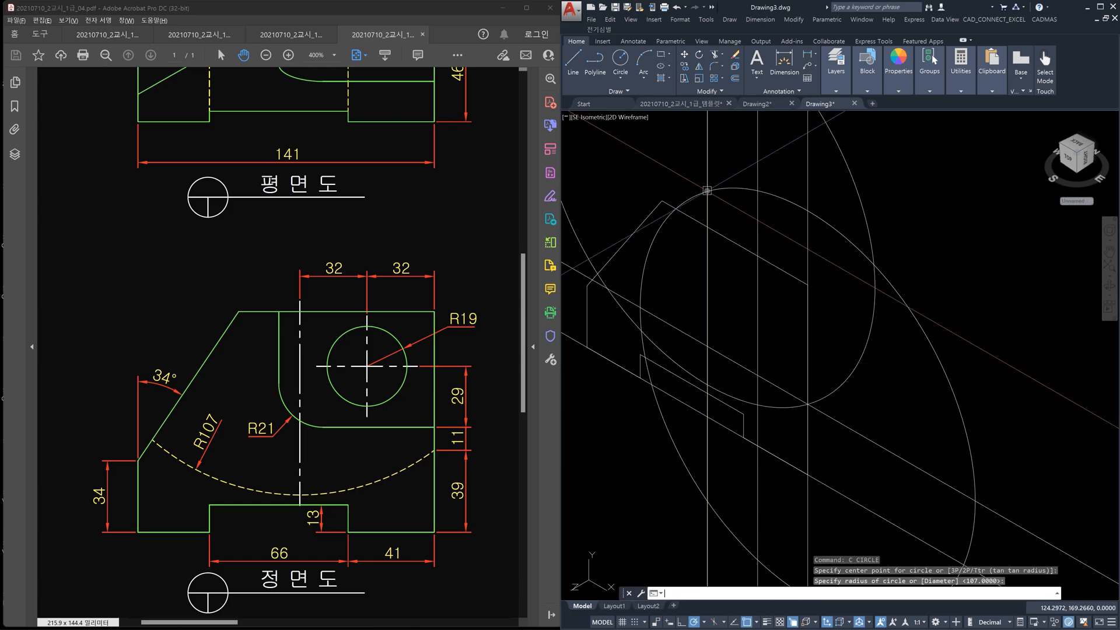
Step: Erase the helper circle and the innermost vertical construction line, keeping the second R107 circle
{"action": "key", "text": "Escape"}
{"action": "left_click", "coordinate": [964, 342]}
{"action": "left_click", "coordinate": [918, 369]}
{"action": "key", "text": "Delete"}
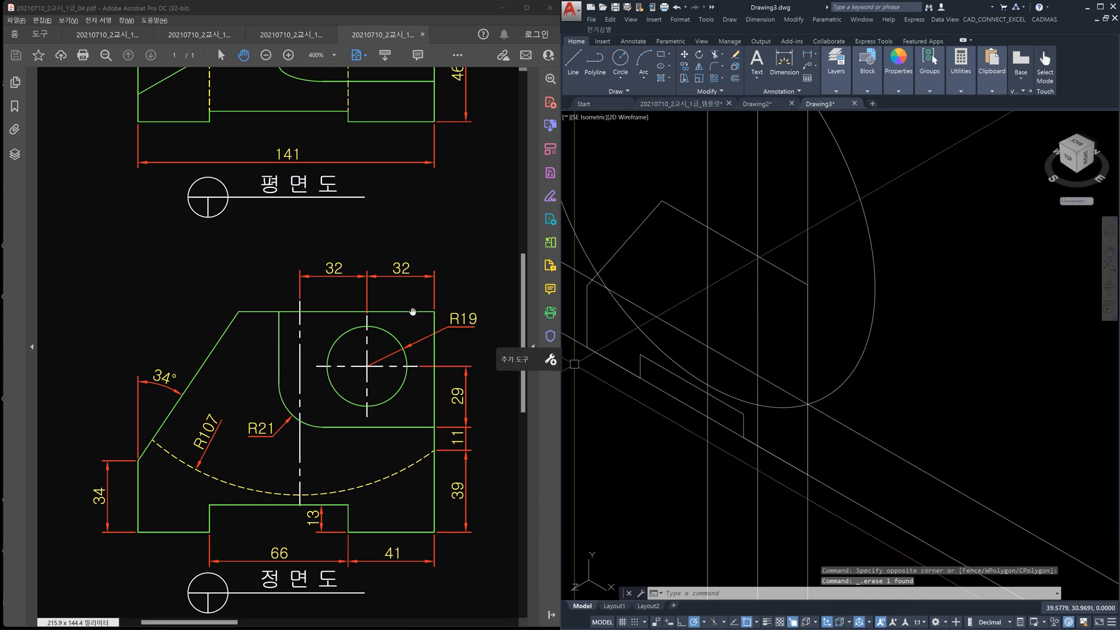
{"action": "left_click", "coordinate": [706, 145]}
{"action": "left_click", "coordinate": [698, 173]}
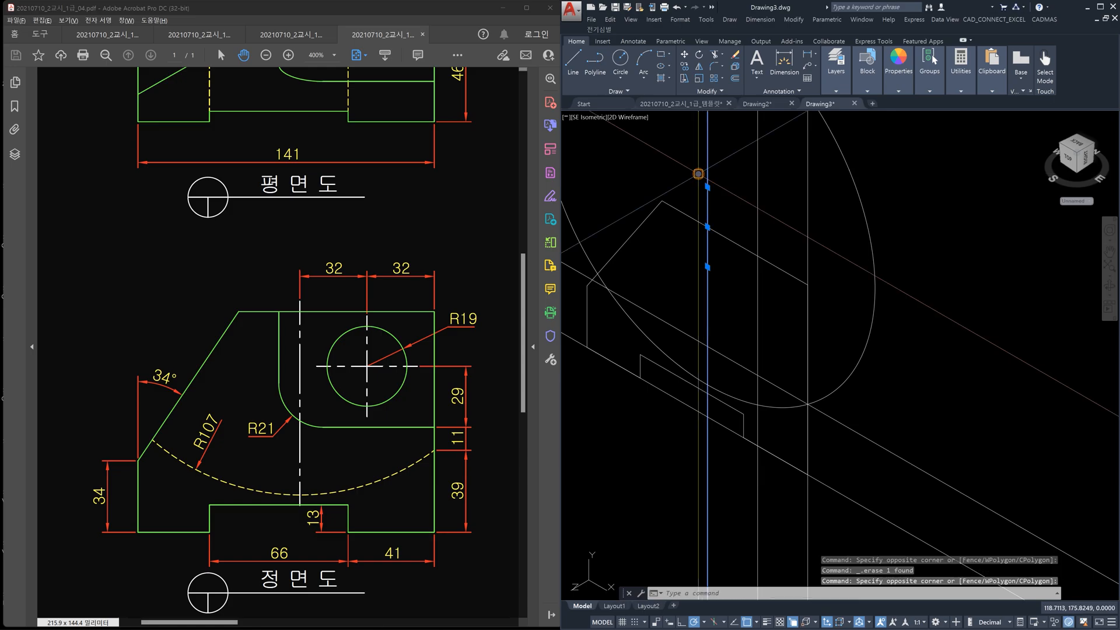
{"action": "key", "text": "Delete"}
Step: Examine the R107 circle, the remaining 32 offset line and the 39 offset line against the front view's dimensions
{"action": "left_click", "coordinate": [875, 271]}
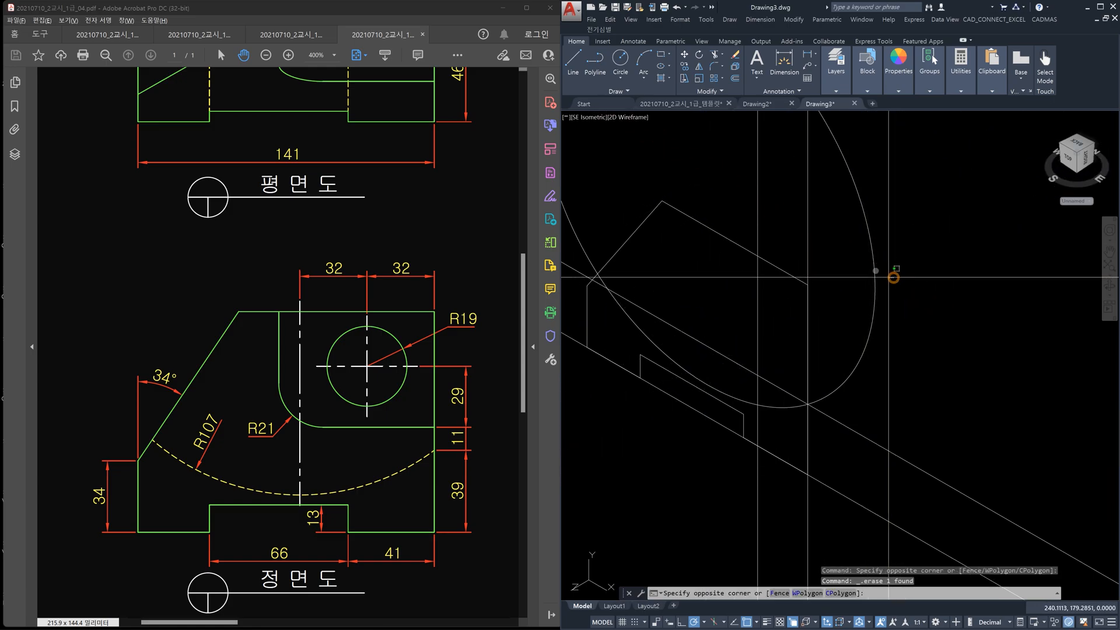
{"action": "left_click", "coordinate": [858, 257]}
{"action": "key", "text": "Escape"}
{"action": "key", "text": "Escape"}
{"action": "key", "text": "Escape"}
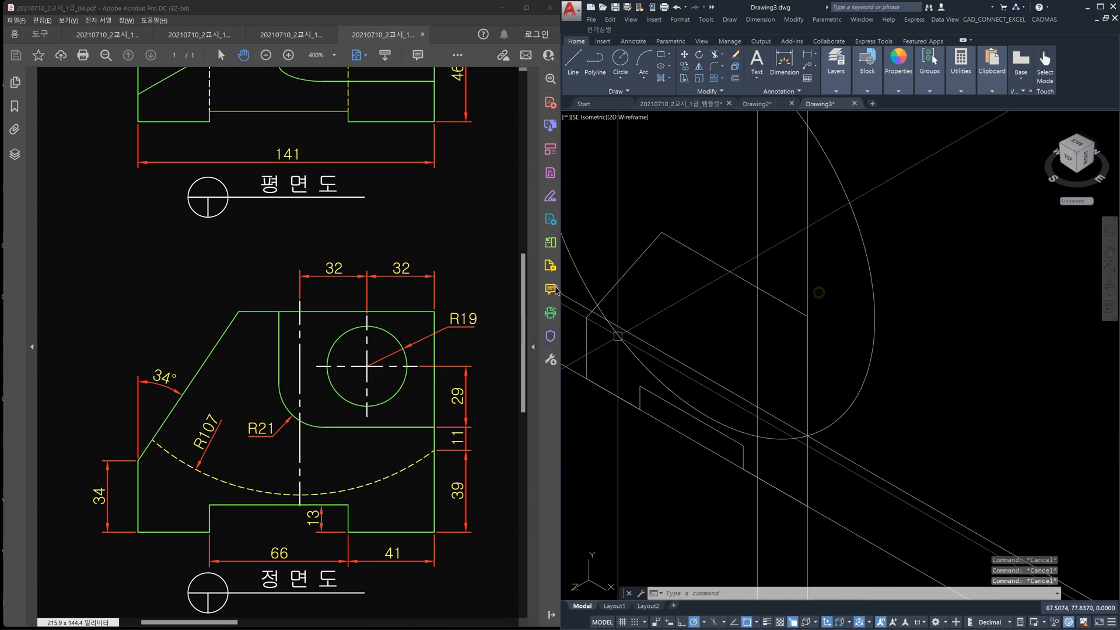
{"action": "left_click", "coordinate": [912, 235]}
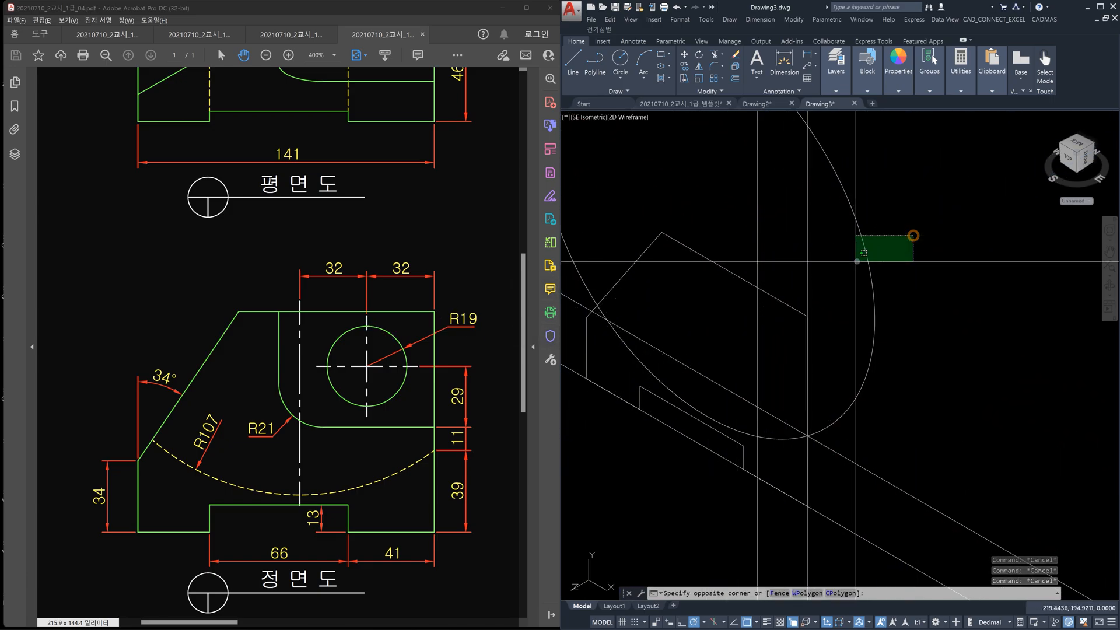
{"action": "left_click", "coordinate": [856, 261]}
{"action": "left_click", "coordinate": [771, 241]}
{"action": "left_click", "coordinate": [748, 209]}
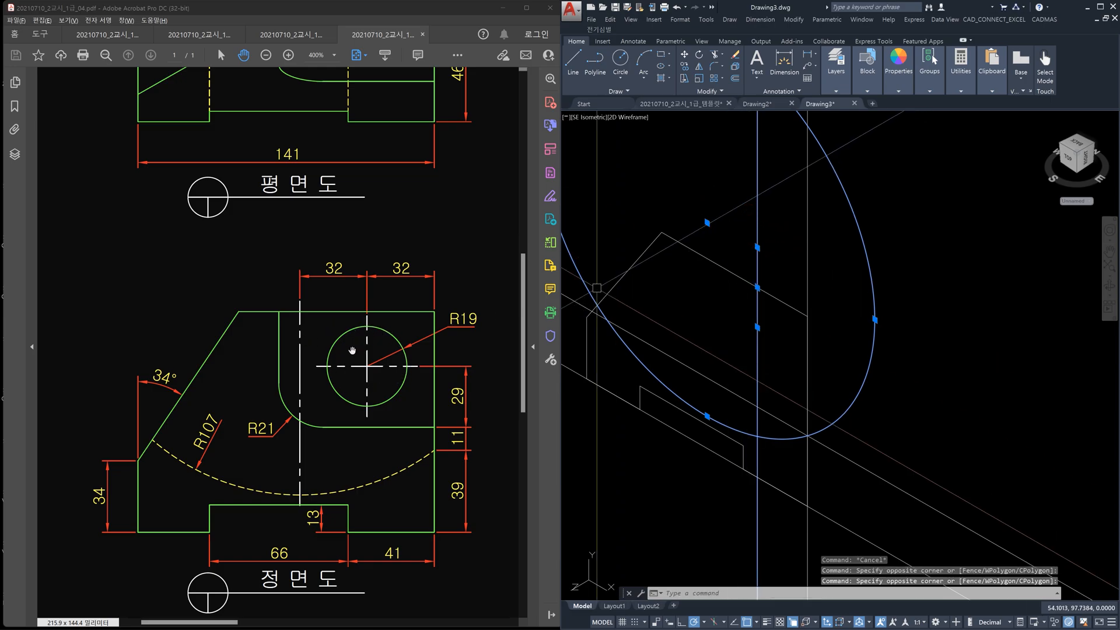
{"action": "key", "text": "Escape"}
{"action": "key", "text": "Escape"}
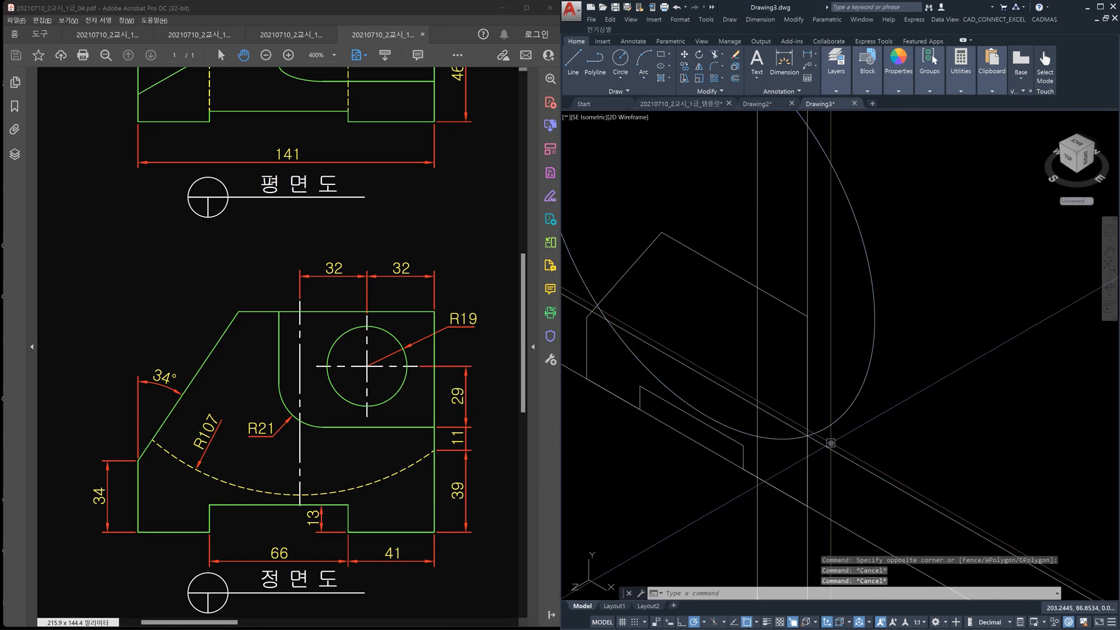
{"action": "left_click", "coordinate": [832, 449]}
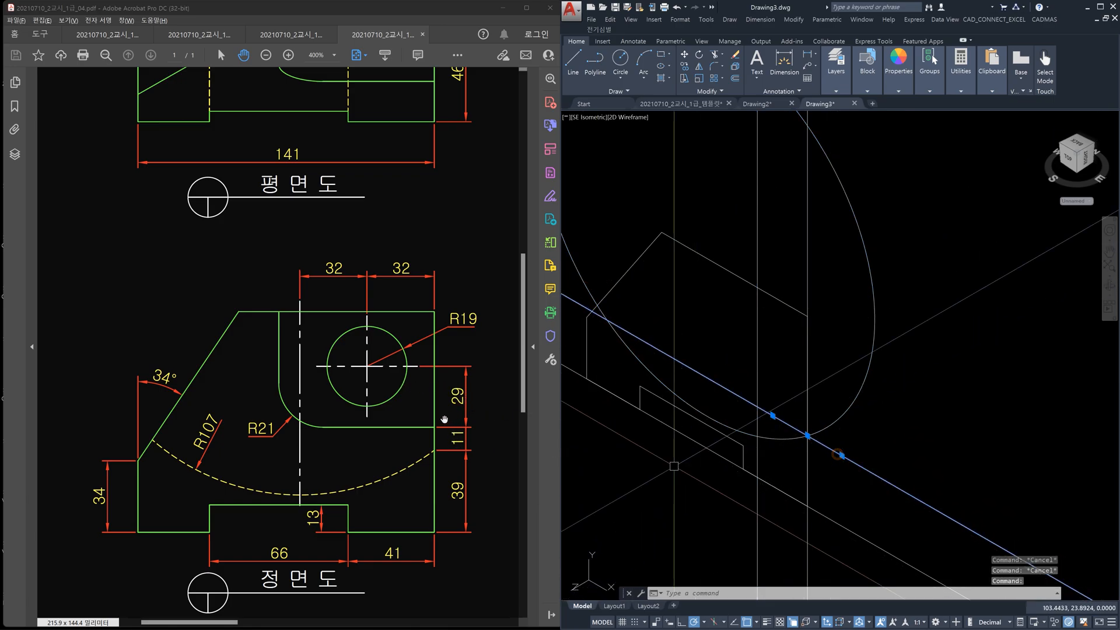
{"action": "key", "text": "Escape"}
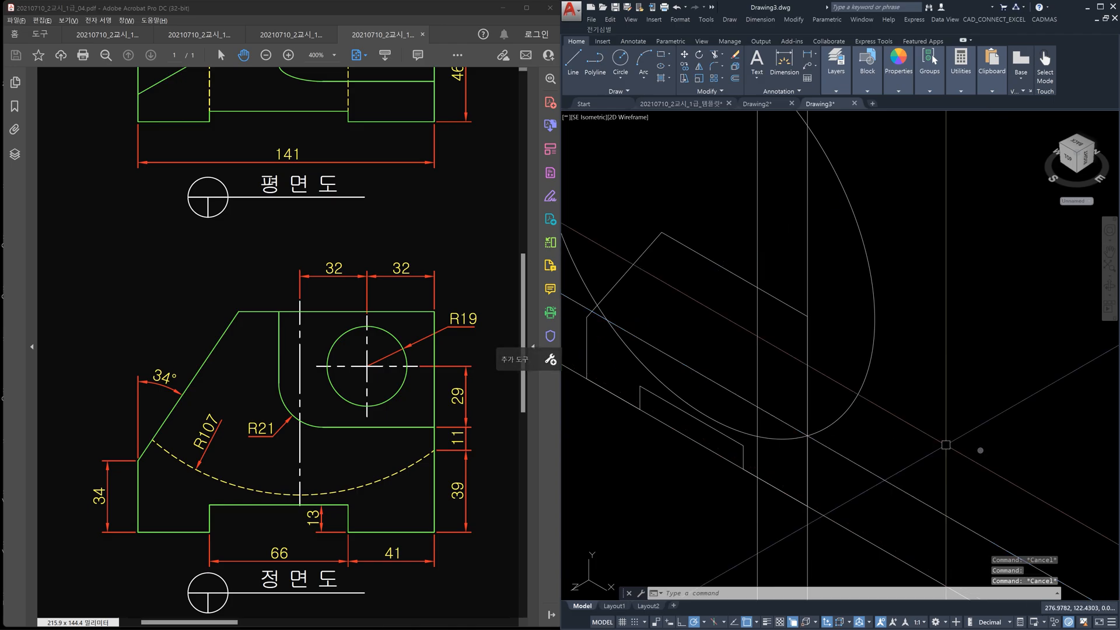
Step: Offset the 39 high construction line upward by 11
{"action": "type", "text": "o"}
{"action": "key", "text": "Return"}
{"action": "type", "text": "11"}
{"action": "key", "text": "Return"}
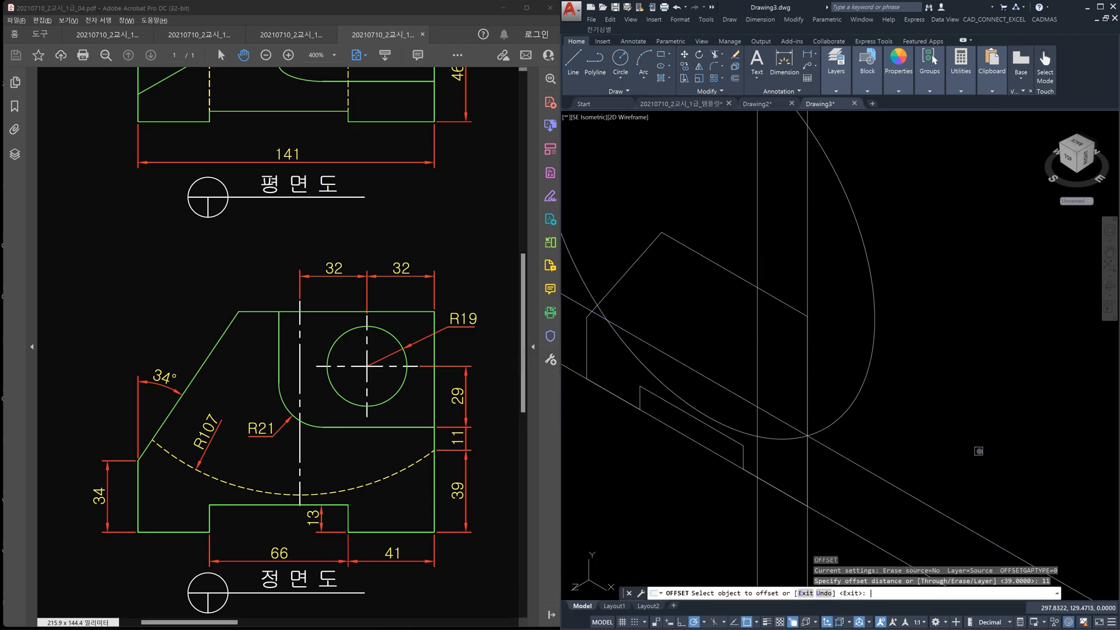
{"action": "left_click", "coordinate": [925, 501]}
{"action": "left_click", "coordinate": [943, 466]}
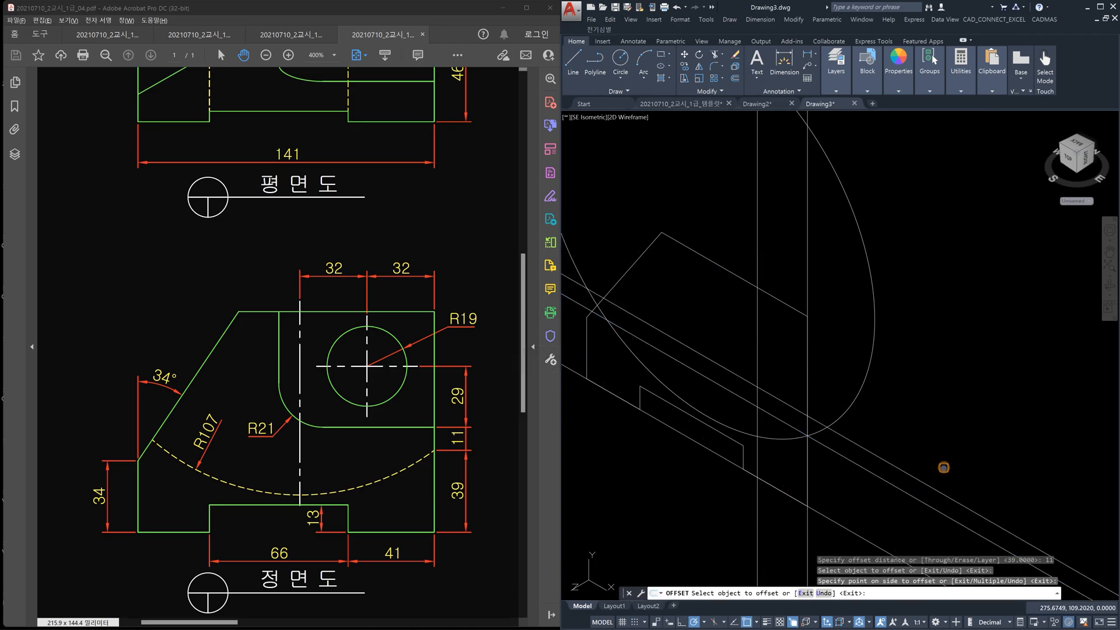
{"action": "key", "text": "Escape"}
Step: Offset the upper horizontal construction line, the one 11 above the 39 line, upward by 29
{"action": "key", "text": "Return"}
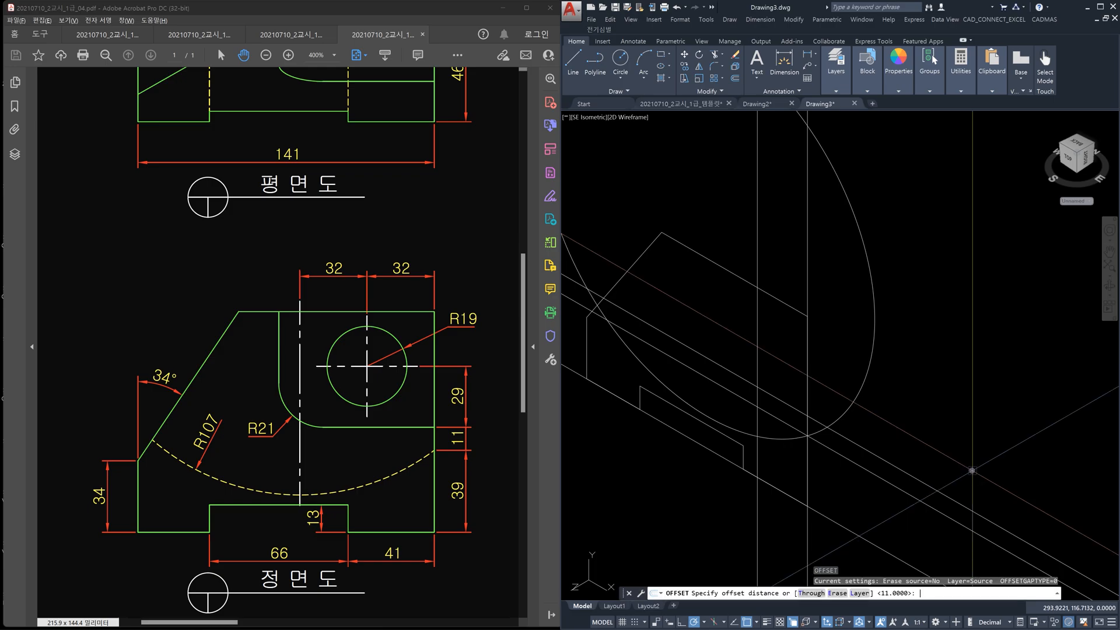
{"action": "key", "text": "Escape"}
{"action": "type", "text": "o"}
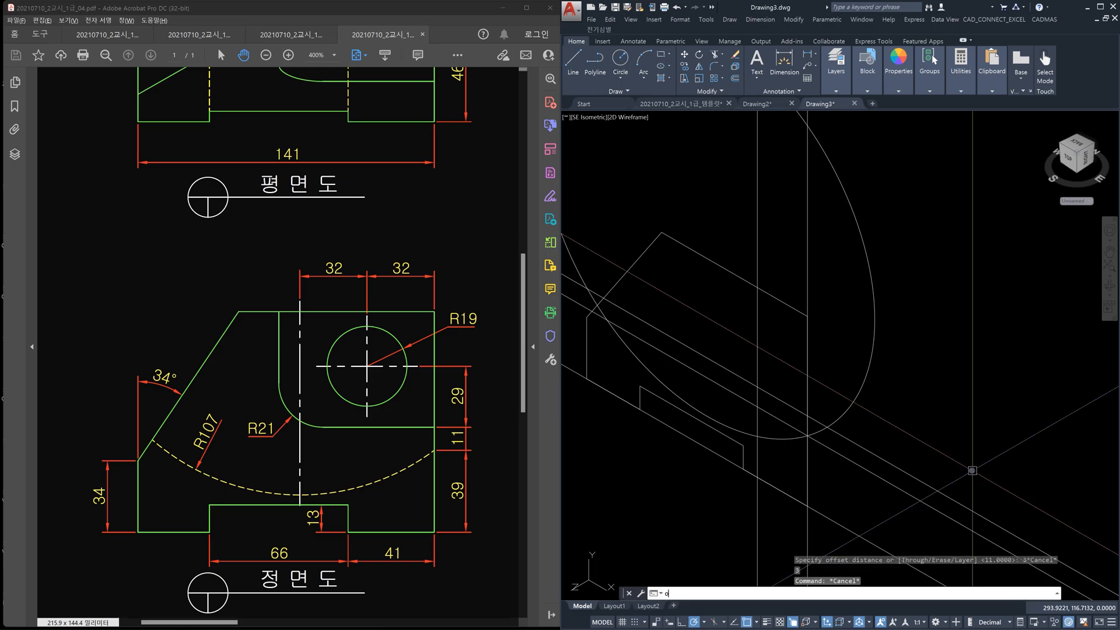
{"action": "key", "text": "Return"}
{"action": "type", "text": "29"}
{"action": "key", "text": "Return"}
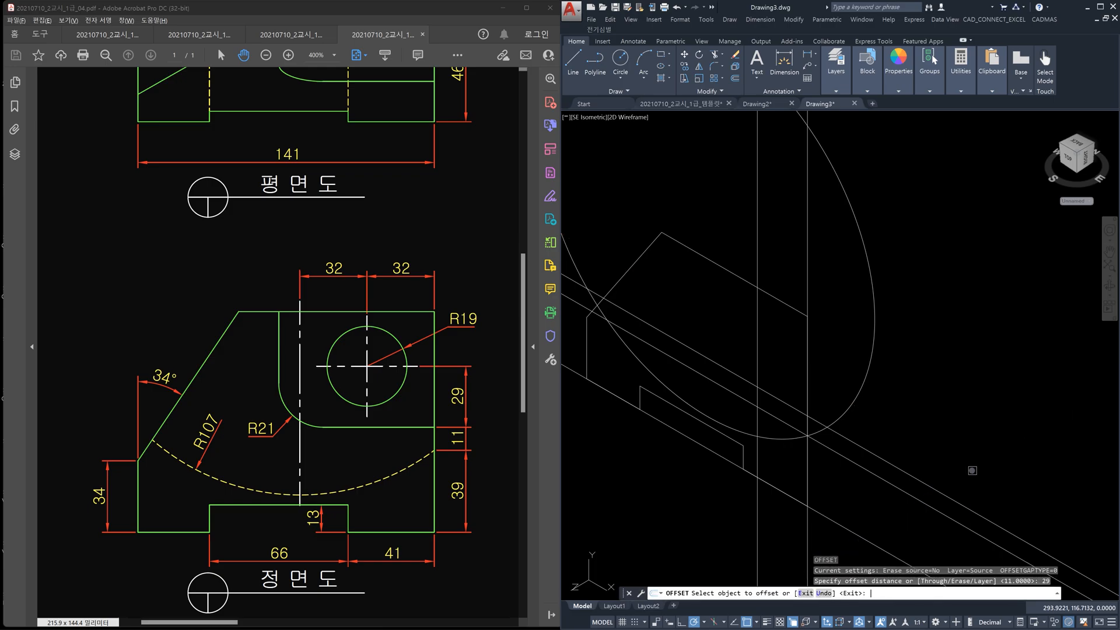
{"action": "left_click", "coordinate": [956, 502]}
{"action": "left_click", "coordinate": [966, 456]}
{"action": "key", "text": "Escape"}
Step: Draw a radius 19 circle centred where the 29 offset line crosses the vertical construction line inside the profile
{"action": "left_click", "coordinate": [771, 335]}
{"action": "left_click", "coordinate": [733, 317]}
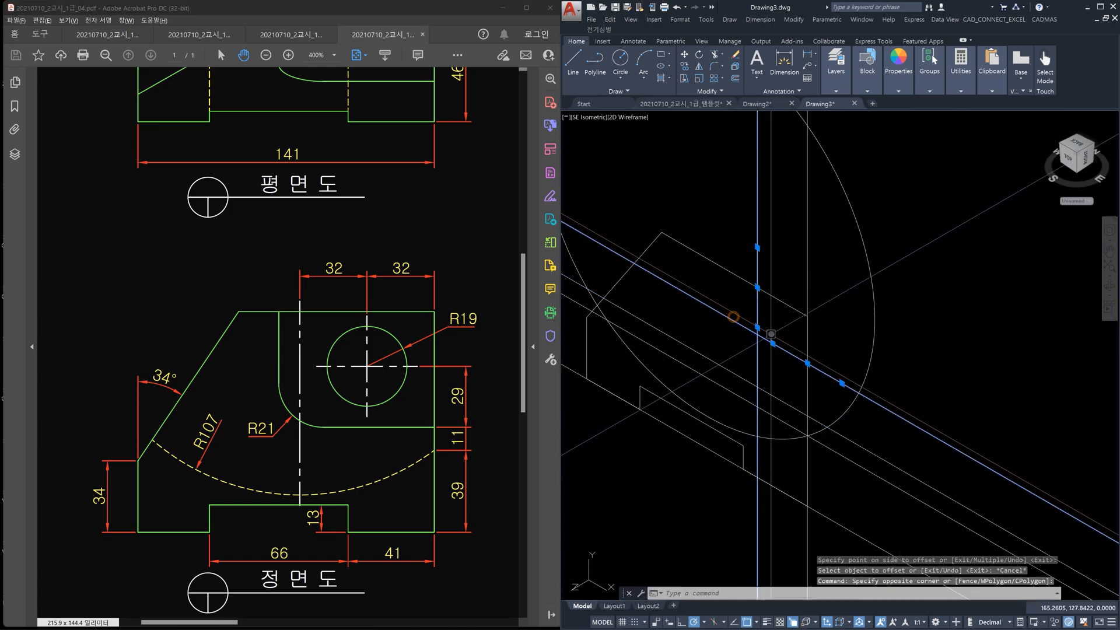
{"action": "key", "text": "Escape"}
{"action": "key", "text": "Escape"}
{"action": "key", "text": "Escape"}
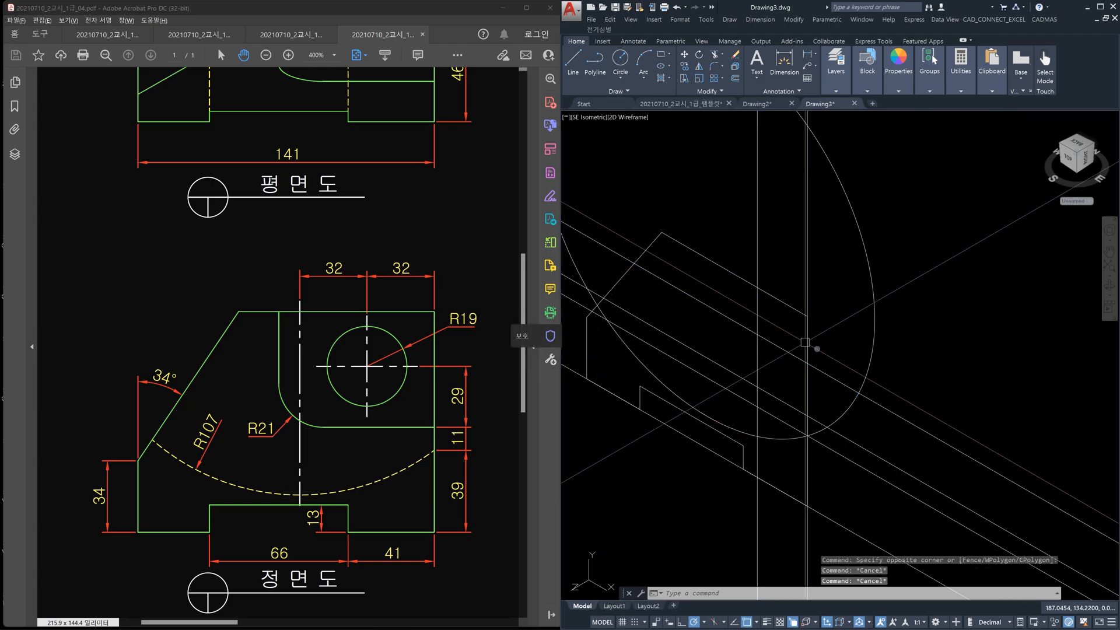
{"action": "type", "text": "c"}
{"action": "key", "text": "Return"}
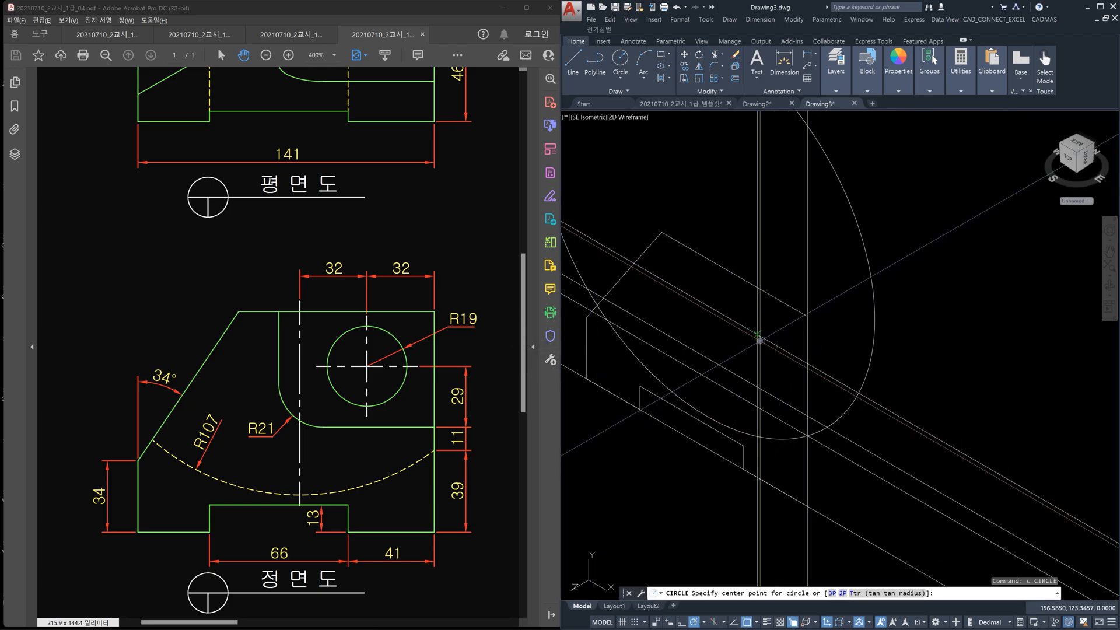
{"action": "left_click", "coordinate": [759, 340]}
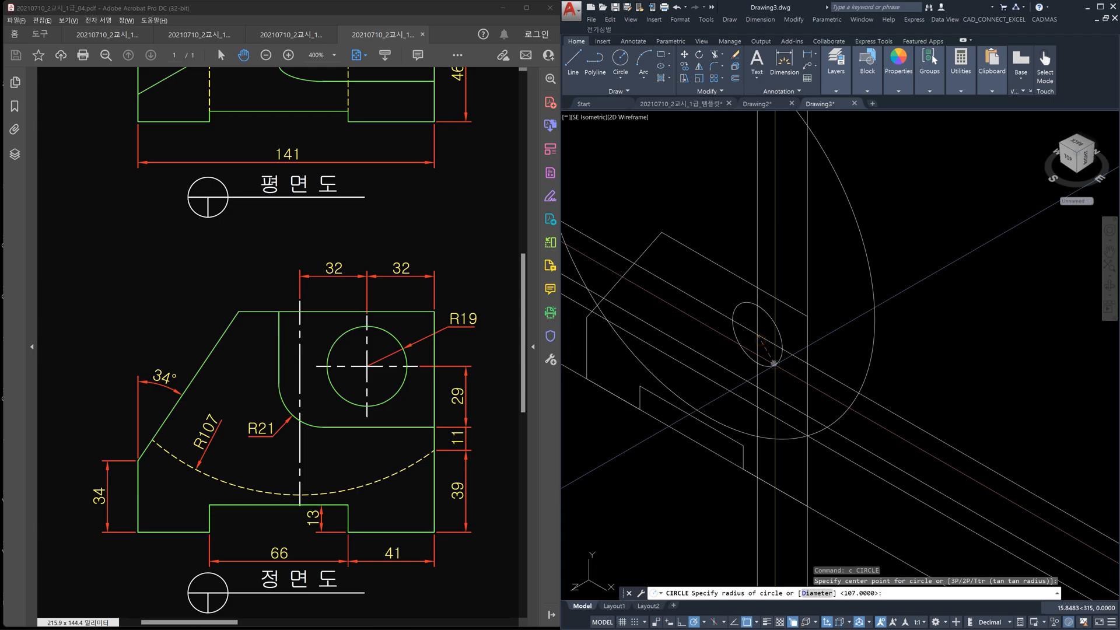
{"action": "type", "text": "19"}
{"action": "key", "text": "Return"}
{"action": "key", "text": "Escape"}
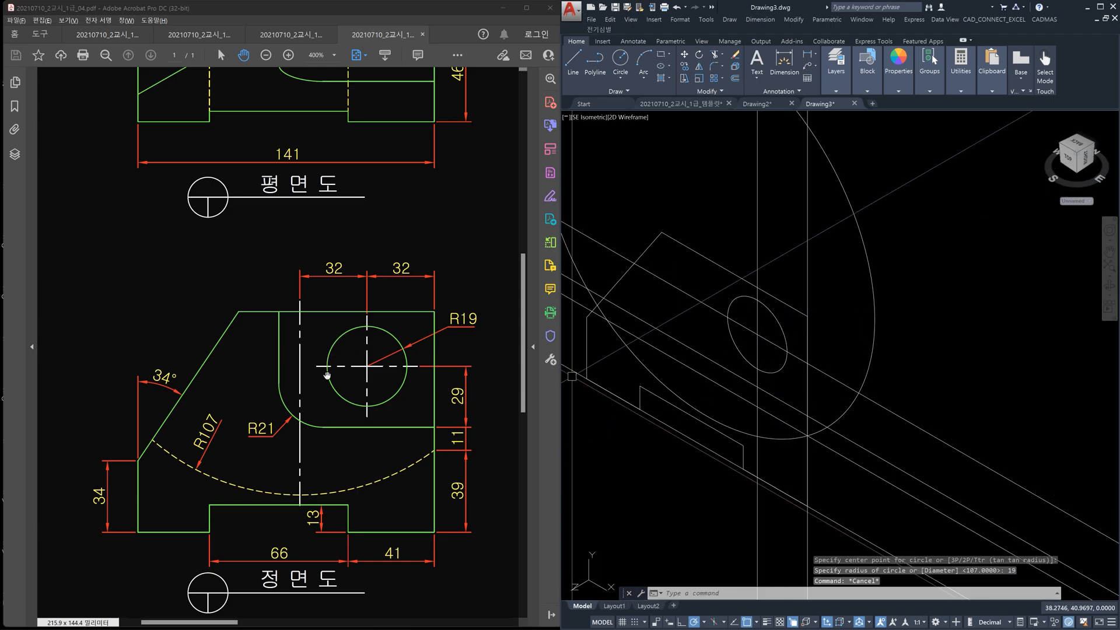
Step: Erase the two construction lines through the R19 circle's centre and the 39 high construction line
{"action": "left_click", "coordinate": [889, 342]}
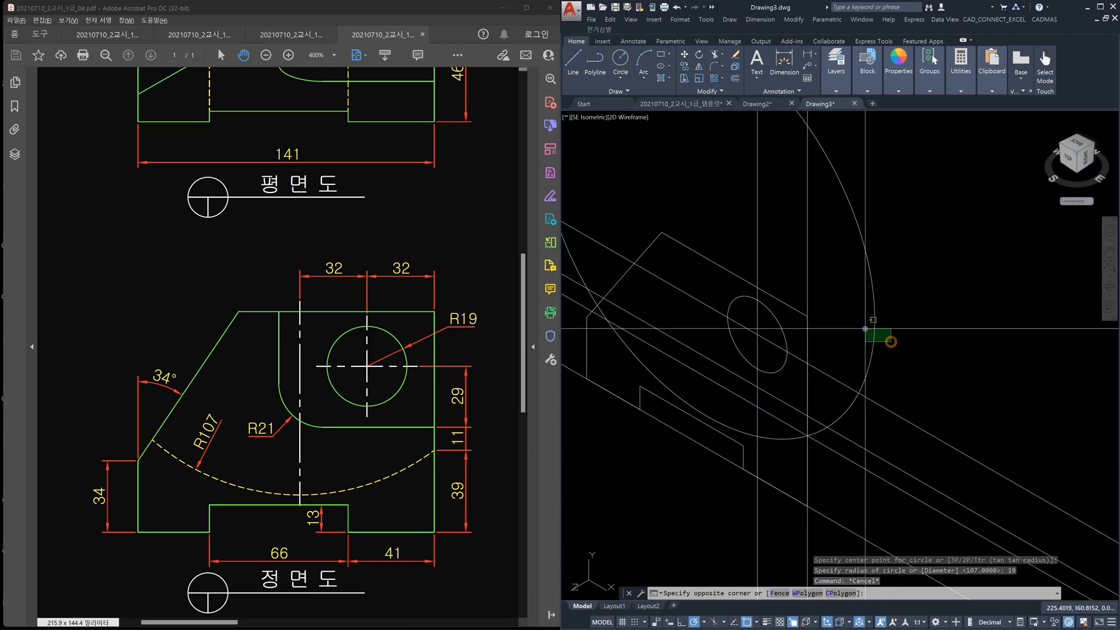
{"action": "left_click", "coordinate": [865, 328]}
{"action": "left_click", "coordinate": [790, 305]}
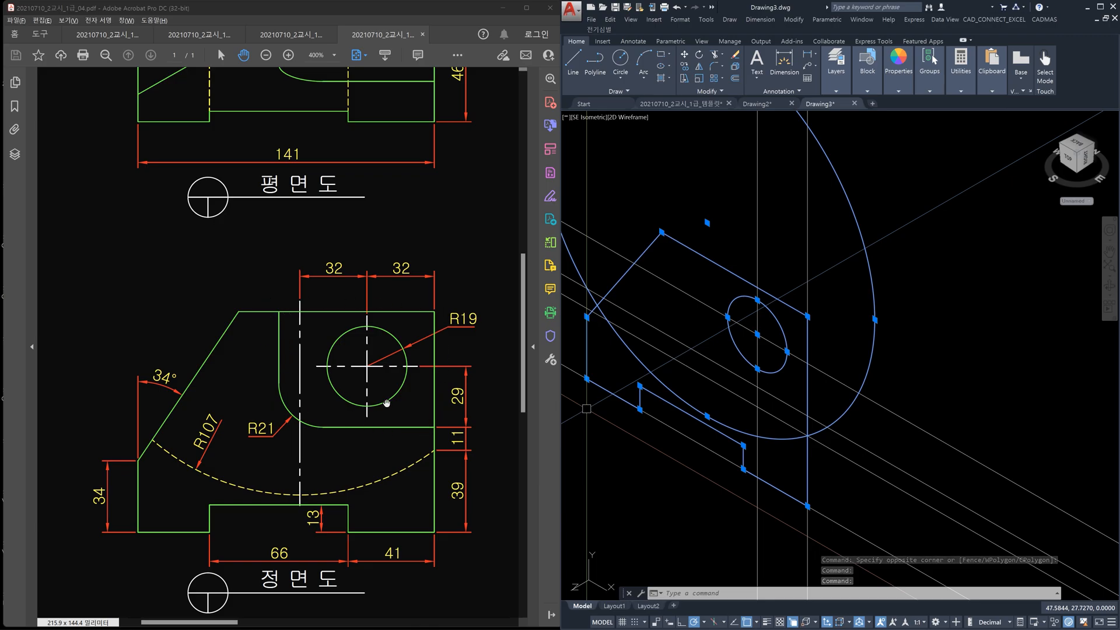
{"action": "key", "text": "Escape"}
{"action": "key", "text": "Escape"}
{"action": "left_click", "coordinate": [926, 440]}
{"action": "left_click", "coordinate": [919, 395]}
{"action": "left_click", "coordinate": [770, 248]}
{"action": "left_click", "coordinate": [738, 228]}
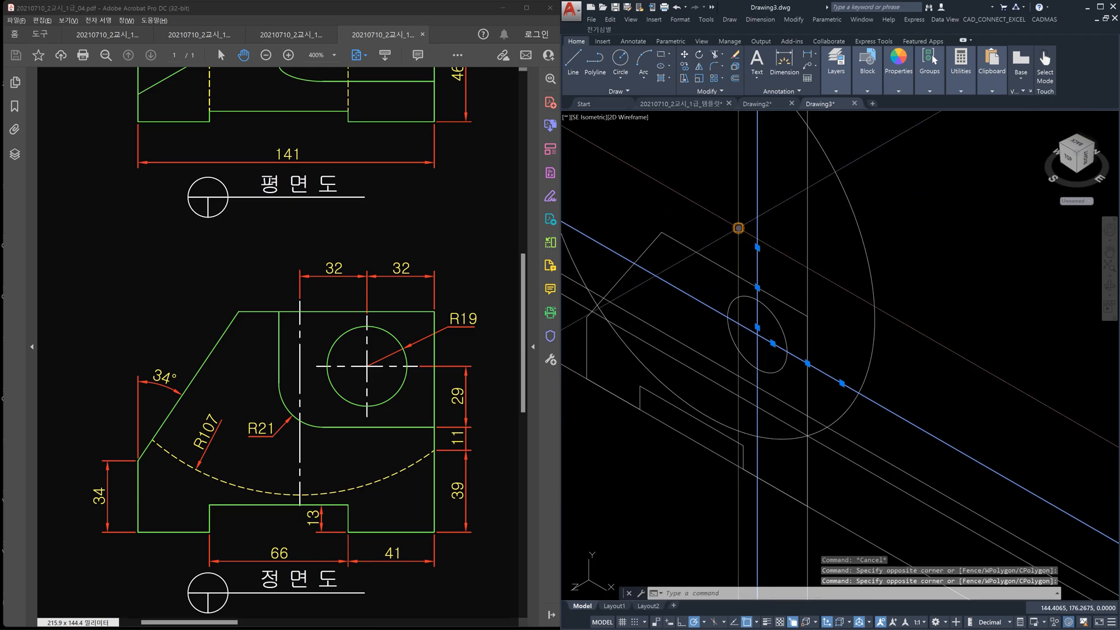
{"action": "key", "text": "Delete"}
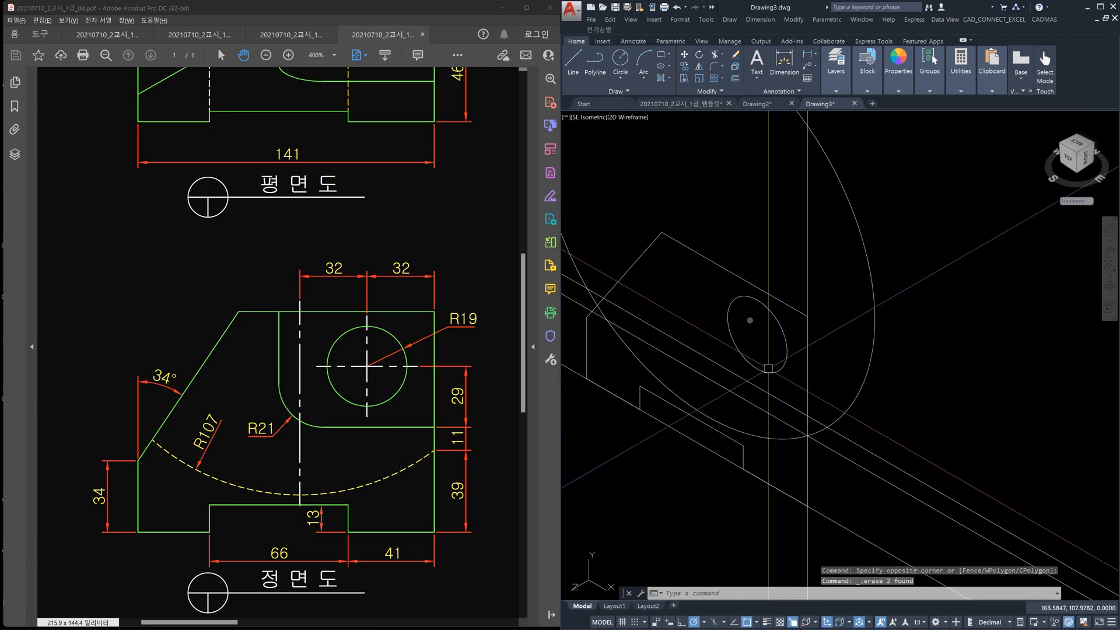
{"action": "mouse_move", "coordinate": [862, 471]}
{"action": "middle_mouse_down"}
{"action": "mouse_move", "coordinate": [859, 411]}
{"action": "mouse_move", "coordinate": [851, 421]}
{"action": "middle_mouse_up"}
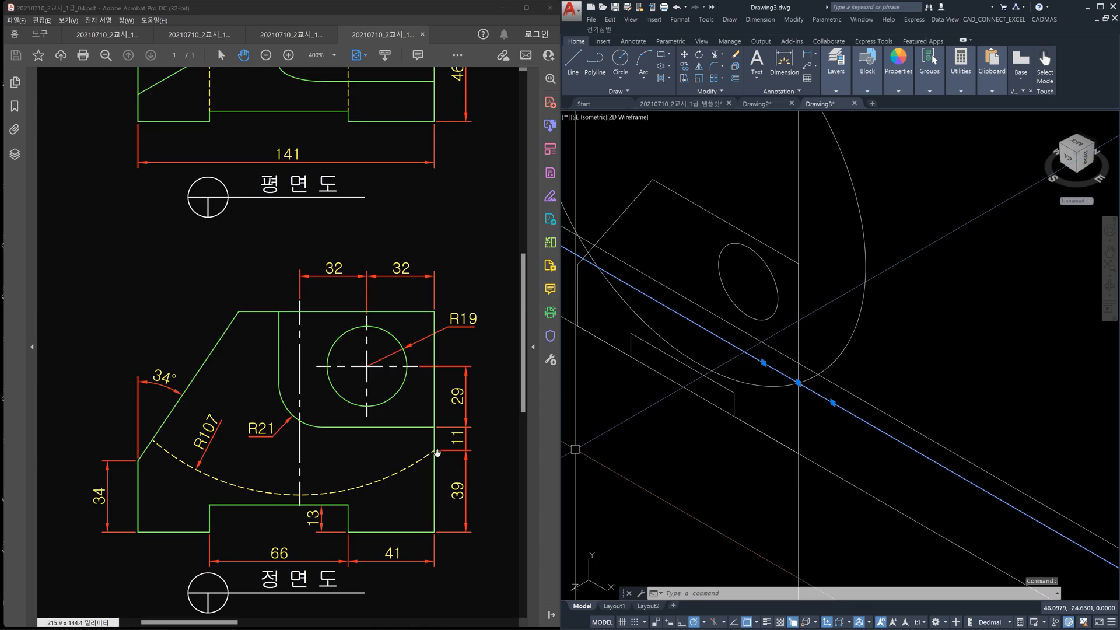
{"action": "key", "text": "Delete"}
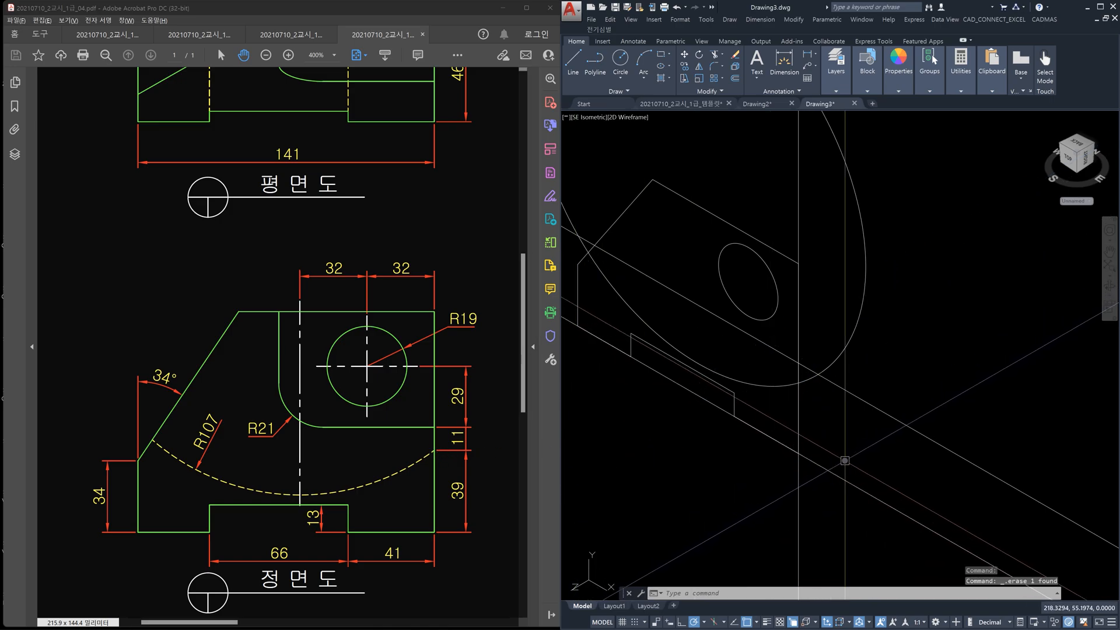
Step: Examine the remaining upper construction line, the vertical line on the profile's end edge and the profile against the front view
{"action": "left_click", "coordinate": [901, 411]}
{"action": "left_click", "coordinate": [870, 442]}
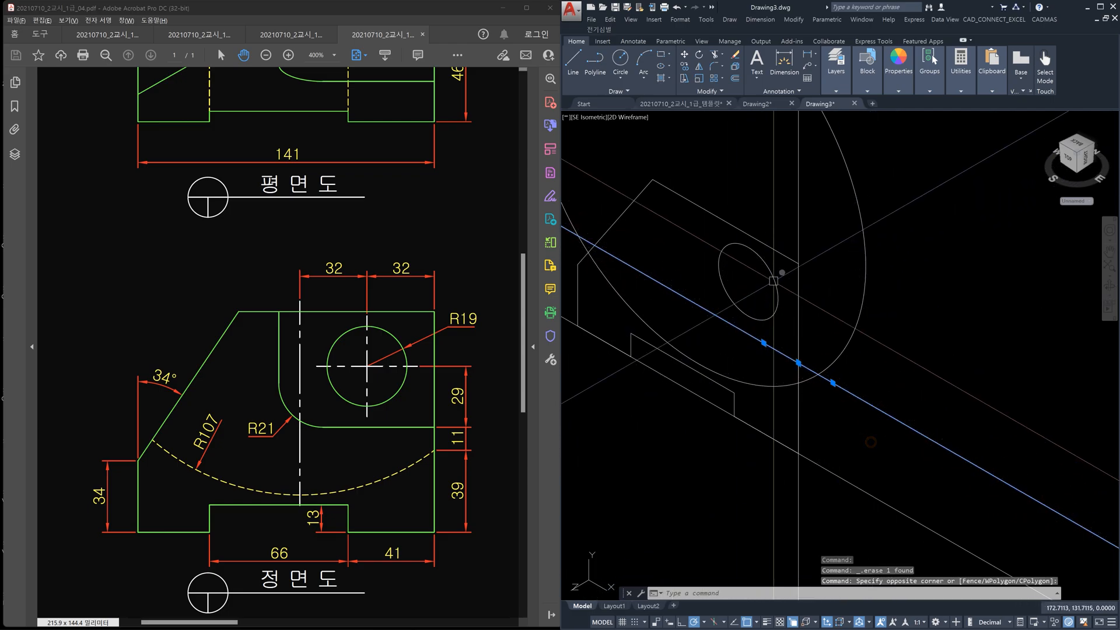
{"action": "left_click", "coordinate": [822, 220]}
{"action": "left_click", "coordinate": [789, 196]}
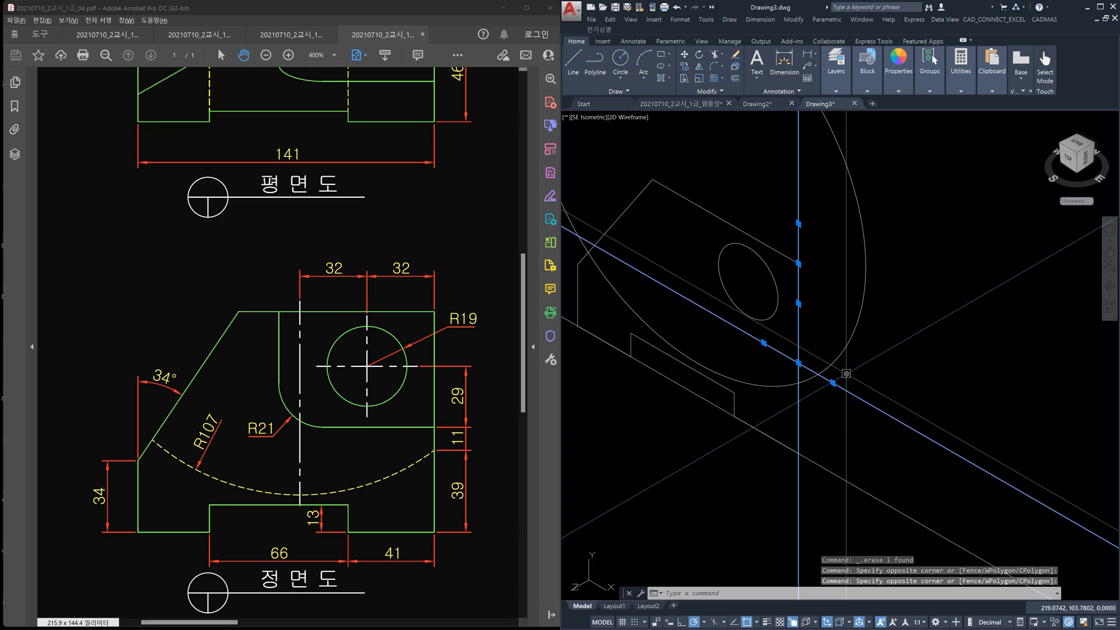
{"action": "key", "text": "Escape"}
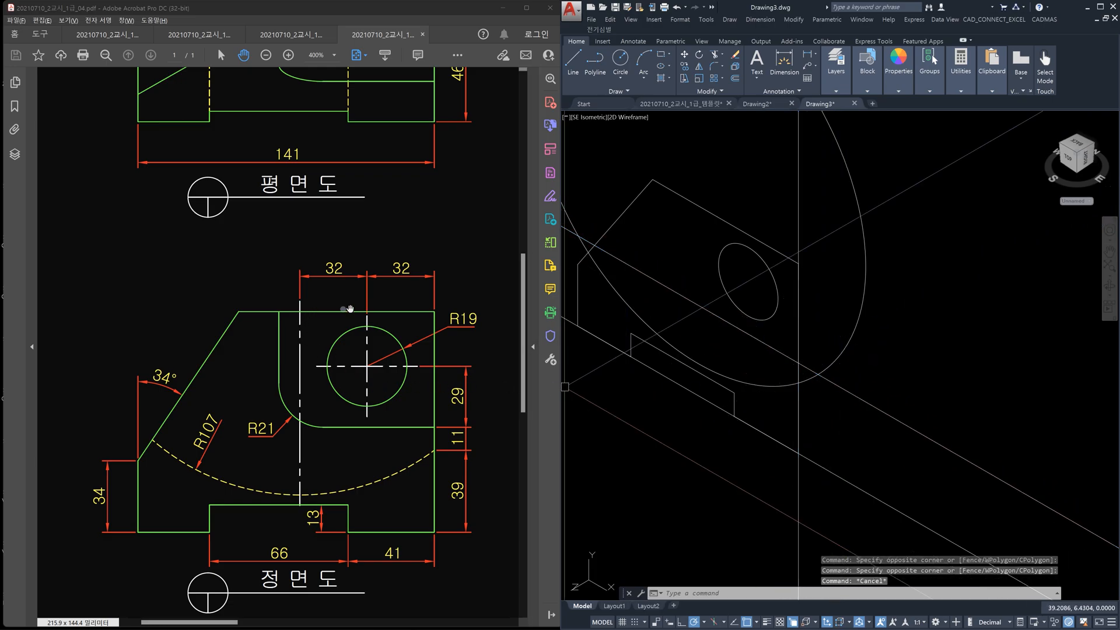
{"action": "left_click", "coordinate": [783, 256]}
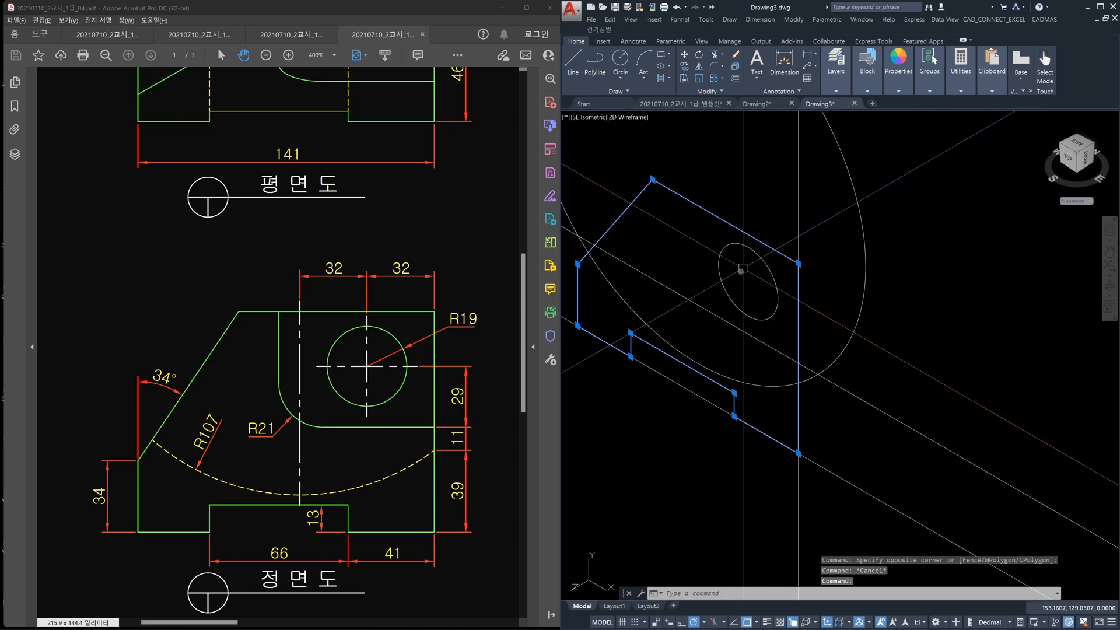
{"action": "key", "text": "Escape"}
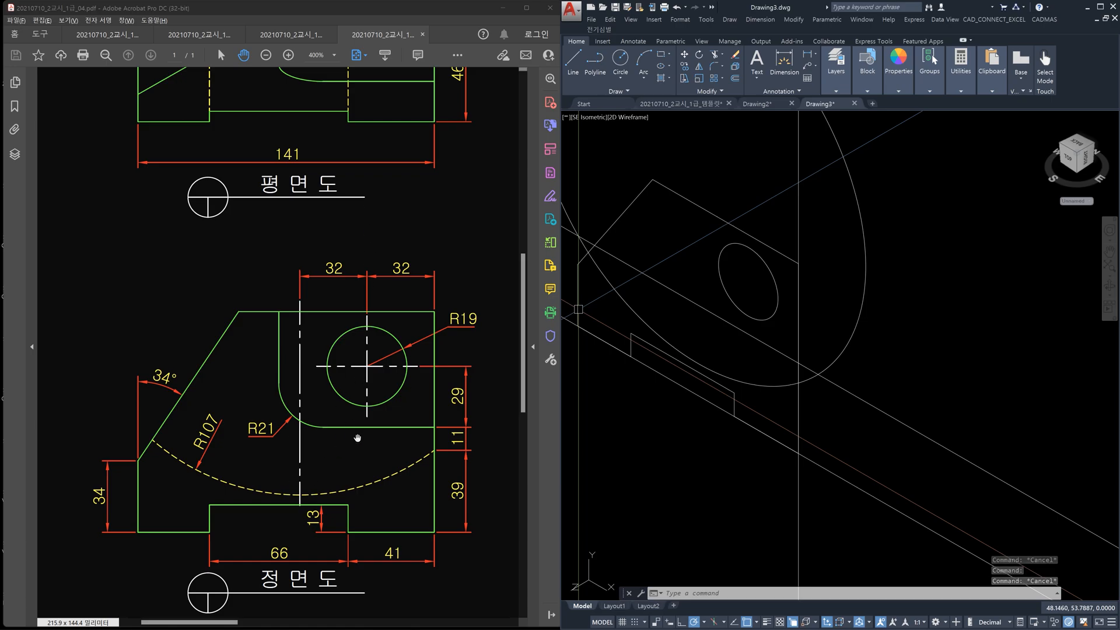
Step: Bring the plan view's 74 dimension into view and offset the vertical construction line on the profile's end edge inward by 74
{"action": "left_click_drag", "start_coordinate": [425, 219], "coordinate": [402, 535]}
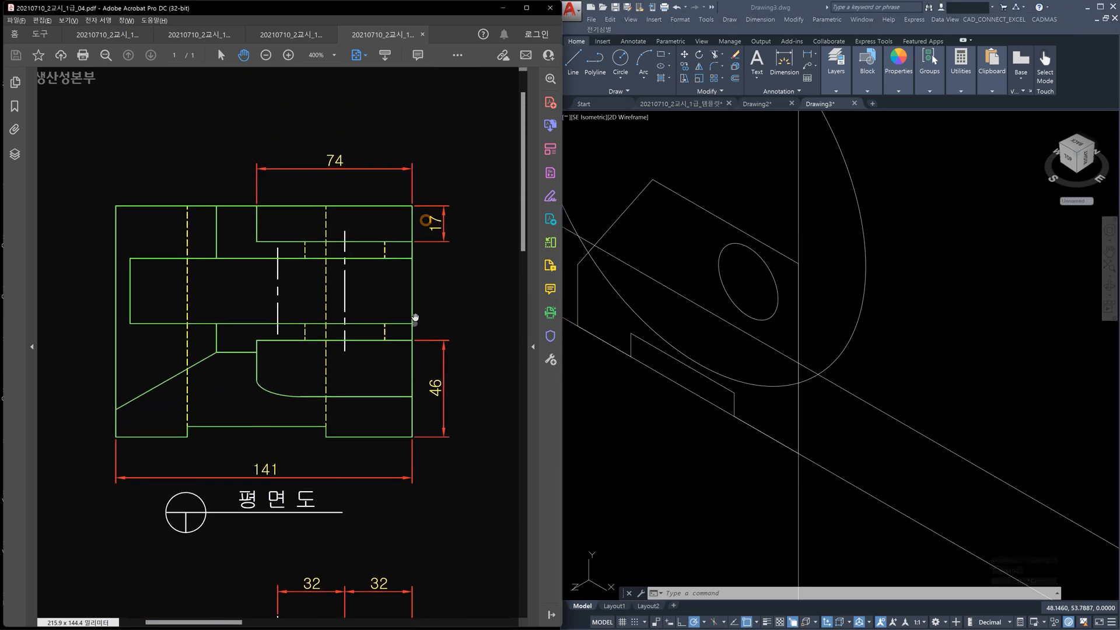
{"action": "left_click", "coordinate": [893, 299]}
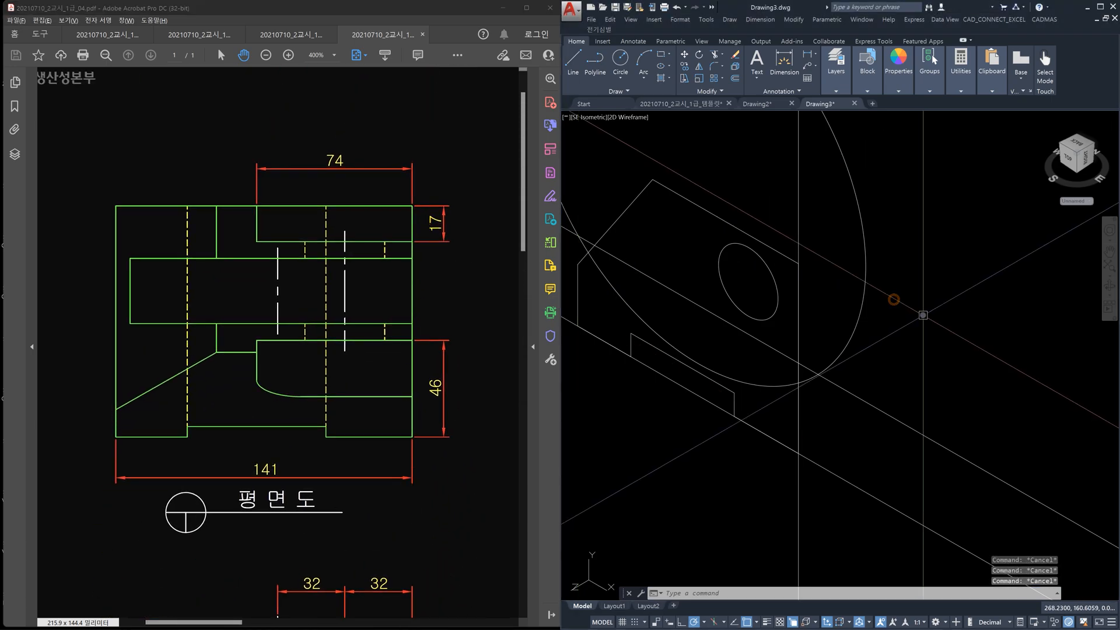
{"action": "type", "text": "o"}
{"action": "key", "text": "Return"}
{"action": "type", "text": "74"}
{"action": "key", "text": "Return"}
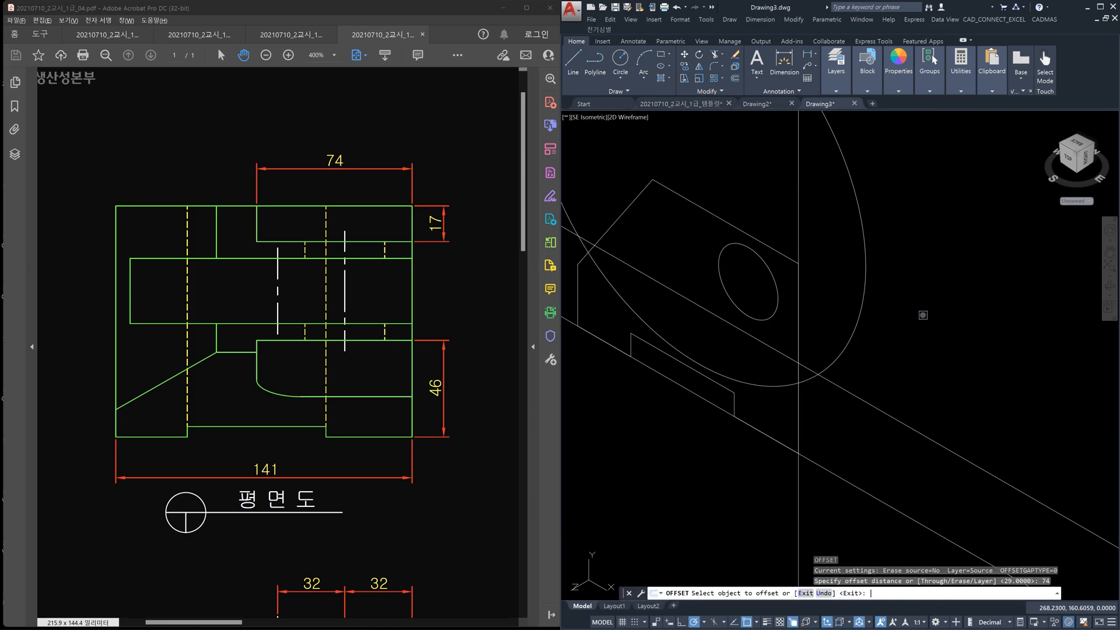
{"action": "left_click", "coordinate": [802, 227]}
{"action": "left_click", "coordinate": [750, 190]}
{"action": "key", "text": "Escape"}
{"action": "key", "text": "Escape"}
{"action": "key", "text": "Escape"}
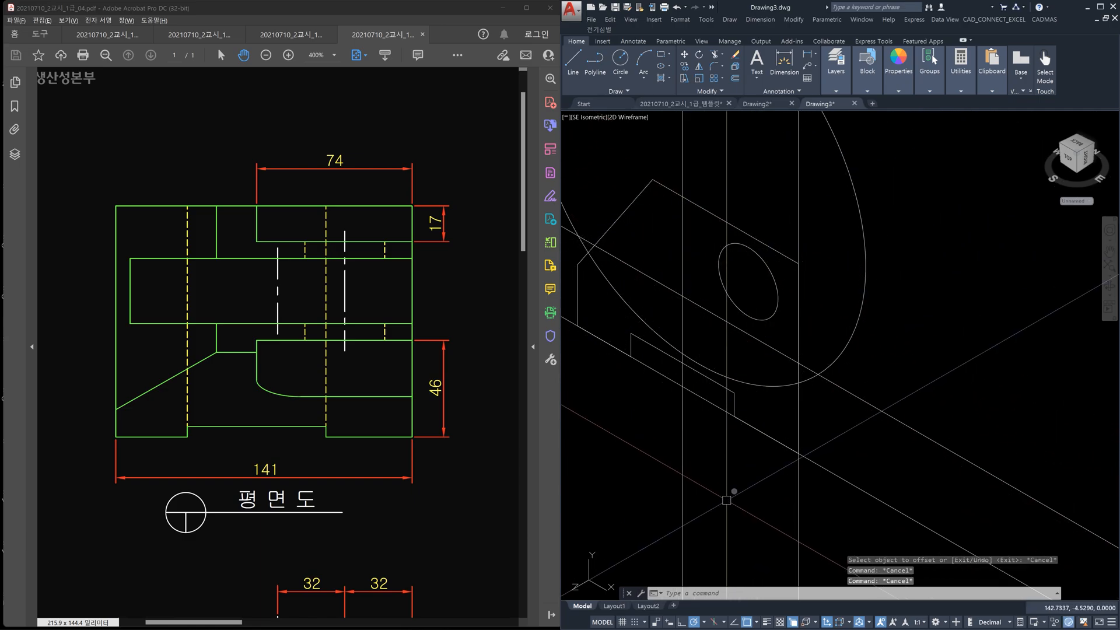
Step: Draw a rectangle from the profile's upper end corner to where the 74 offset line crosses the upper construction line
{"action": "scroll", "coordinate": [745, 486], "scroll_direction": "down", "scroll_amount": 2}
{"action": "middle_click_drag", "start_coordinate": [748, 495], "coordinate": [799, 393]}
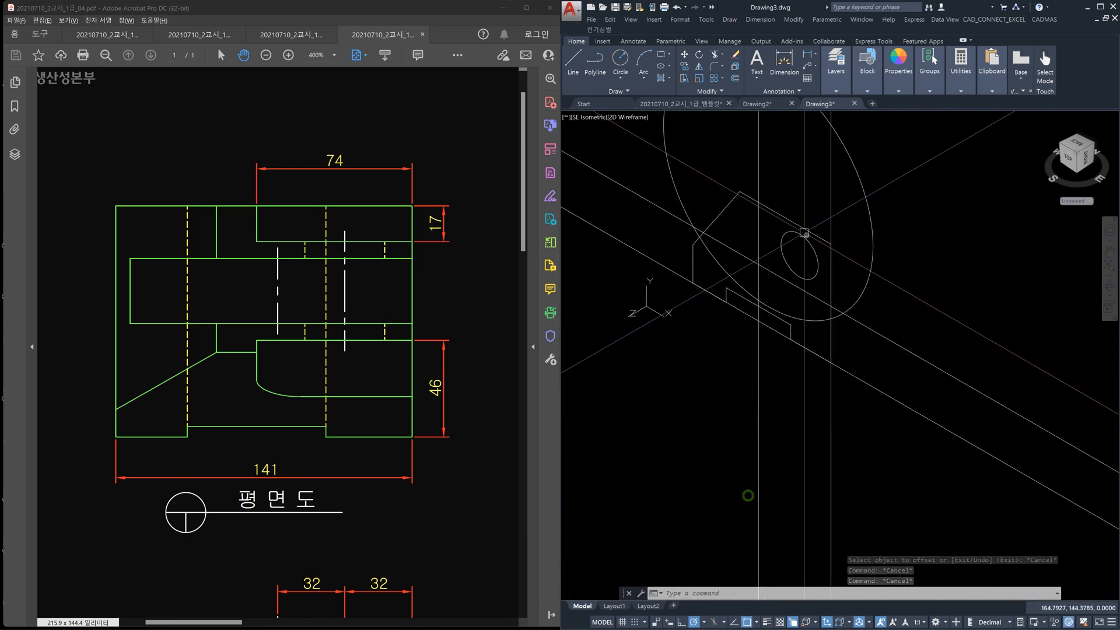
{"action": "scroll", "coordinate": [805, 236], "scroll_direction": "up", "scroll_amount": 2}
{"action": "middle_click_drag", "start_coordinate": [805, 237], "coordinate": [763, 298]}
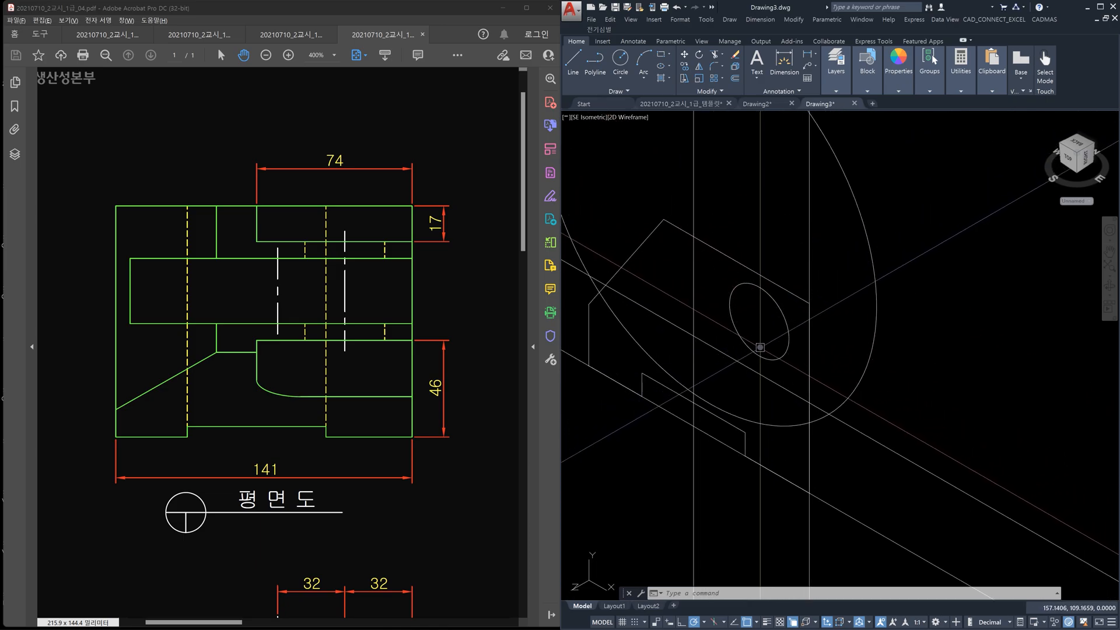
{"action": "type", "text": "rec"}
{"action": "key", "text": "Return"}
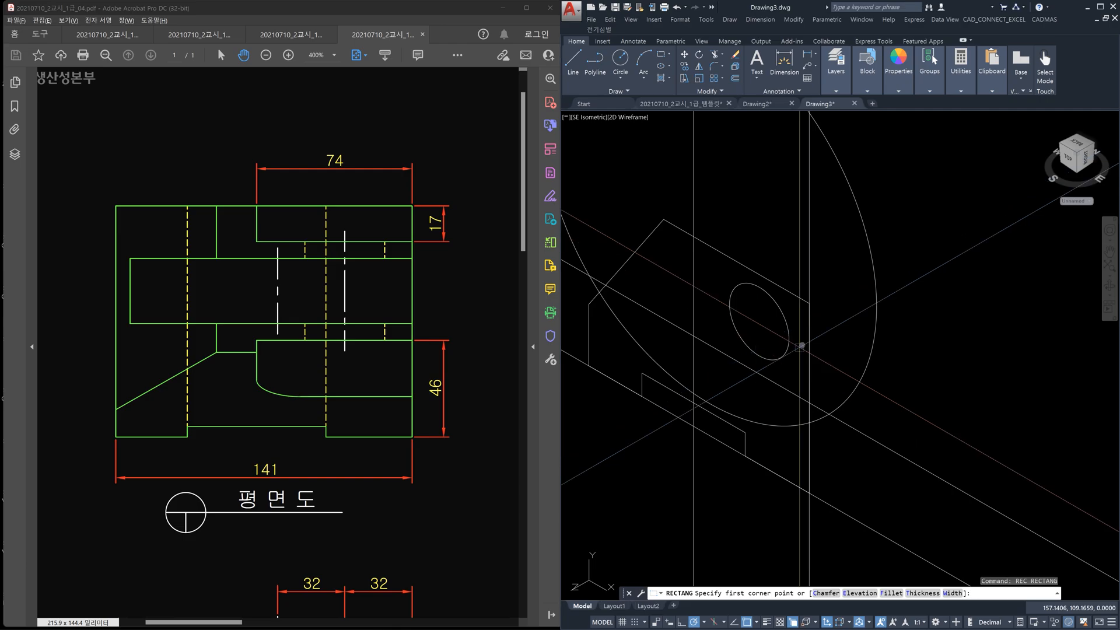
{"action": "left_click", "coordinate": [809, 304]}
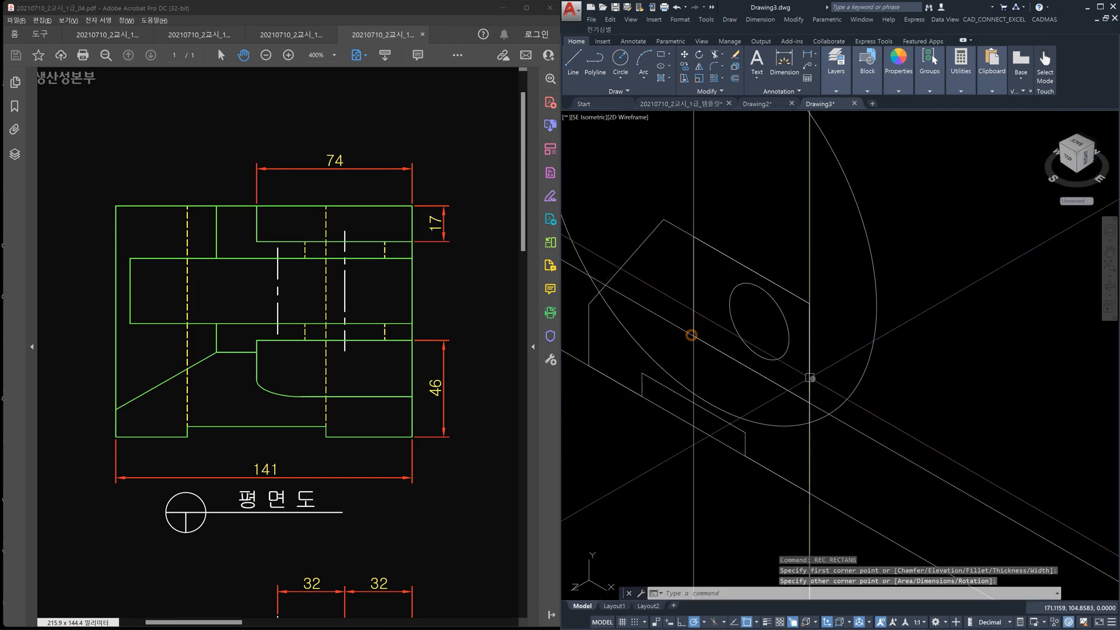
{"action": "key", "text": "Escape"}
Step: Erase all remaining vertical and horizontal construction lines, keeping the profile, rectangle and both circles
{"action": "left_click", "coordinate": [940, 501]}
{"action": "left_click", "coordinate": [920, 429]}
{"action": "scroll", "coordinate": [927, 432], "scroll_direction": "down", "scroll_amount": 5}
{"action": "middle_click_drag", "start_coordinate": [931, 456], "coordinate": [933, 432]}
{"action": "left_click", "coordinate": [912, 488]}
{"action": "left_click", "coordinate": [818, 471]}
{"action": "left_click", "coordinate": [953, 510]}
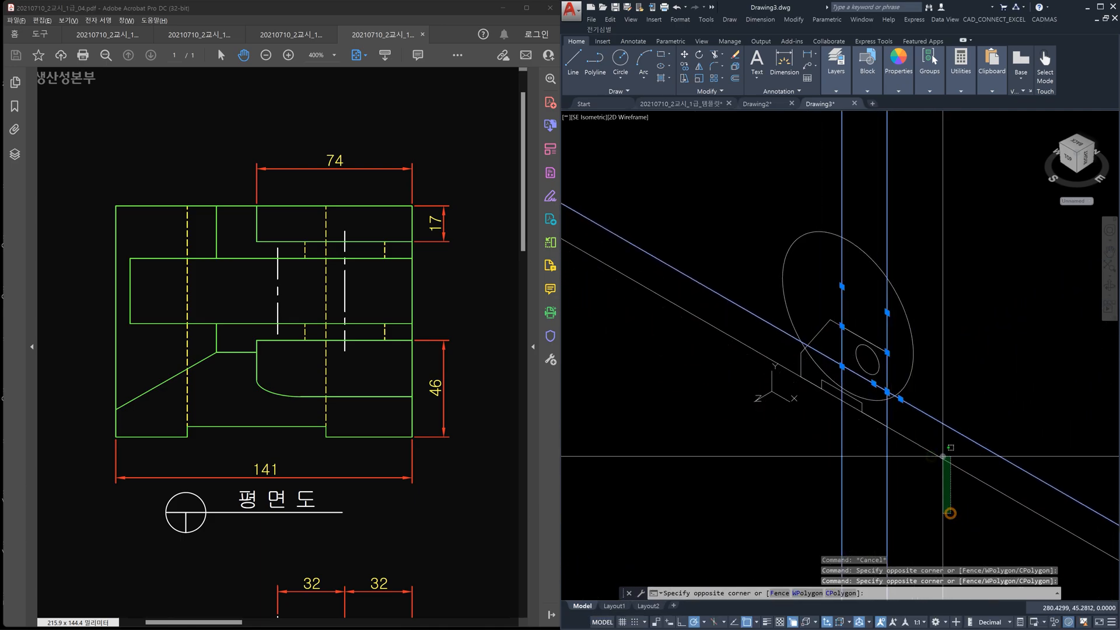
{"action": "left_click", "coordinate": [937, 448]}
{"action": "key", "text": "Delete"}
{"action": "scroll", "coordinate": [831, 392], "scroll_direction": "up", "scroll_amount": 5}
{"action": "left_click", "coordinate": [831, 392]}
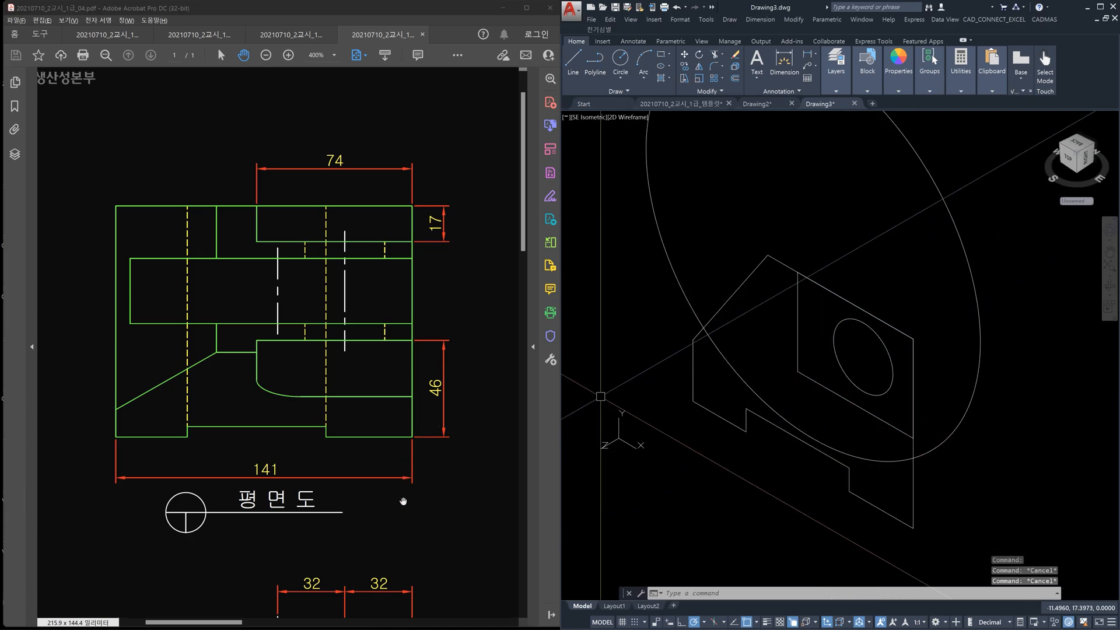
Step: Fillet the rectangle's lower inner corner, beside the R19 circle, with radius 21 as dimensioned in the front view
{"action": "scroll", "coordinate": [402, 502], "scroll_direction": "down", "scroll_amount": 5}
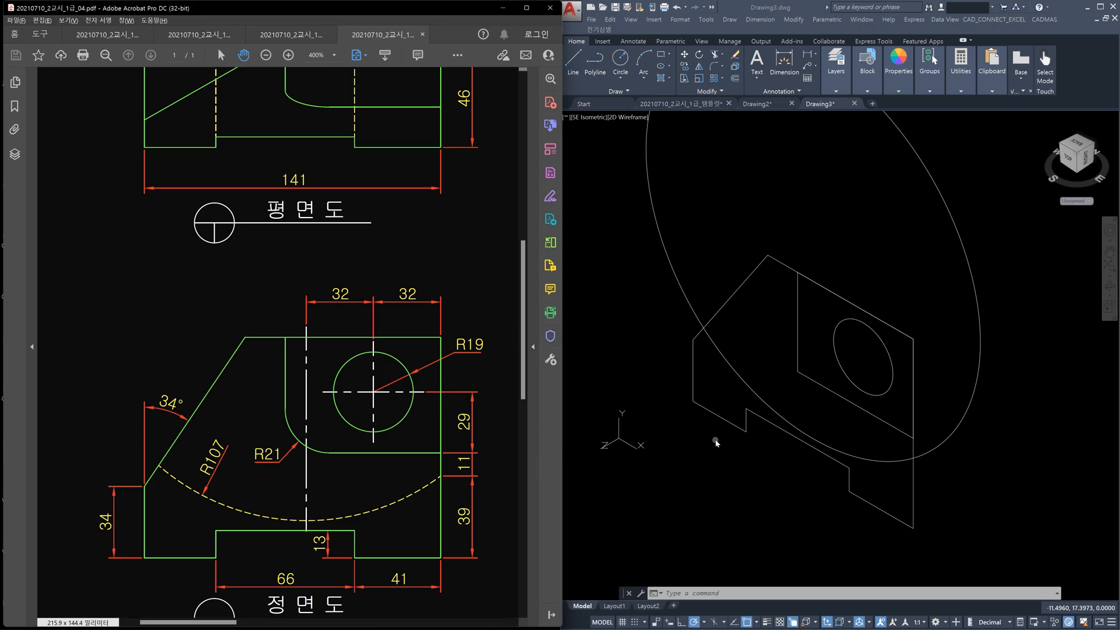
{"action": "left_click", "coordinate": [833, 415]}
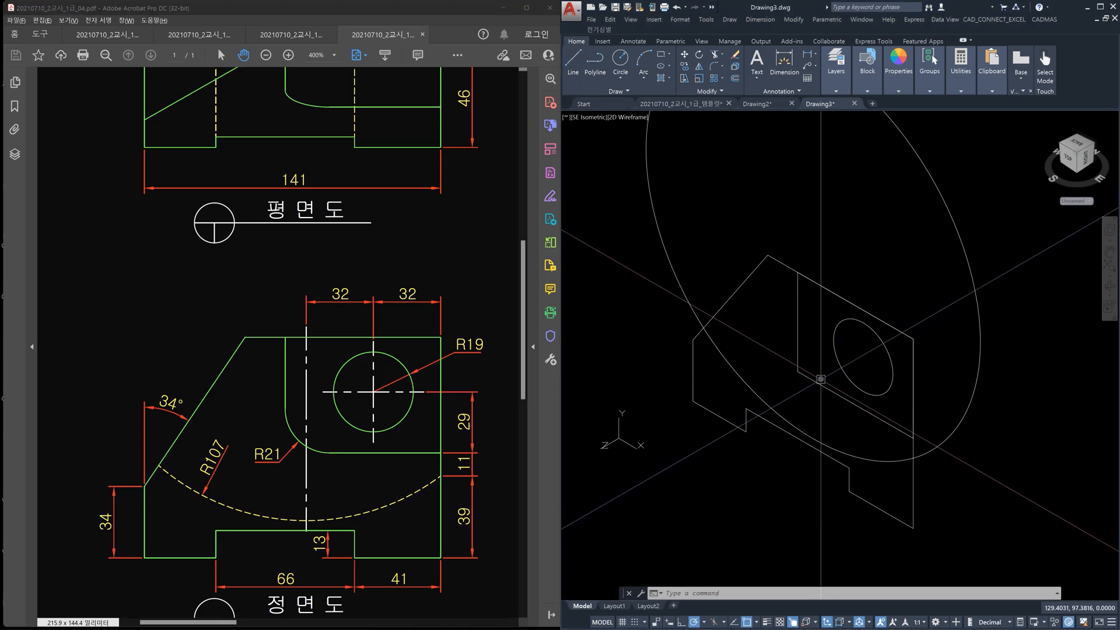
{"action": "type", "text": "f"}
{"action": "key", "text": "Return"}
{"action": "type", "text": "r"}
{"action": "key", "text": "Return"}
{"action": "type", "text": "21"}
{"action": "key", "text": "Return"}
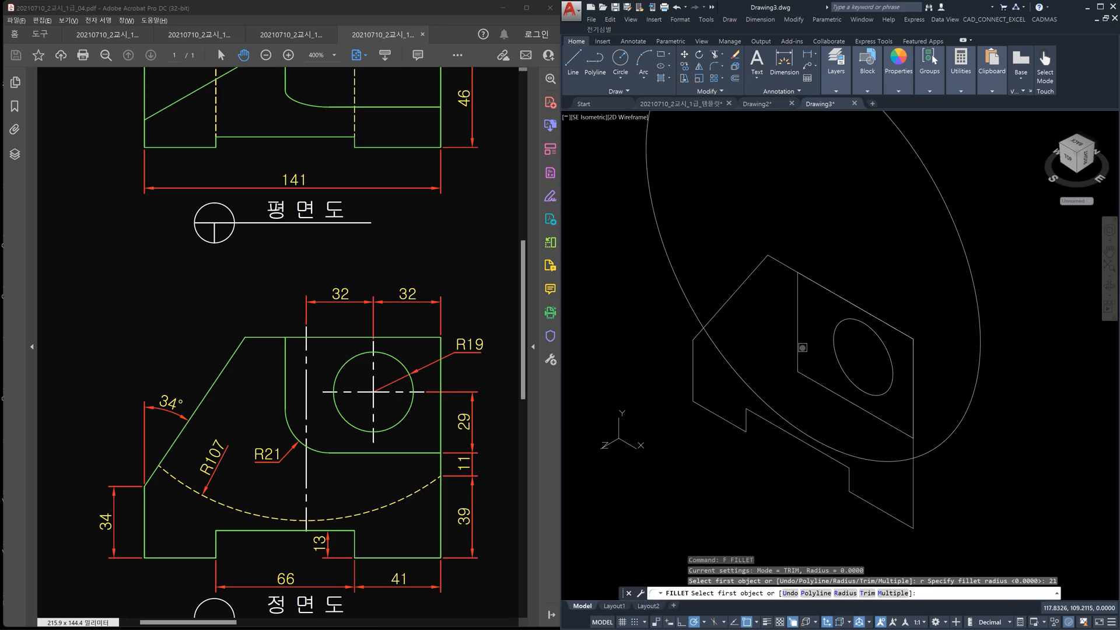
{"action": "left_click", "coordinate": [815, 386]}
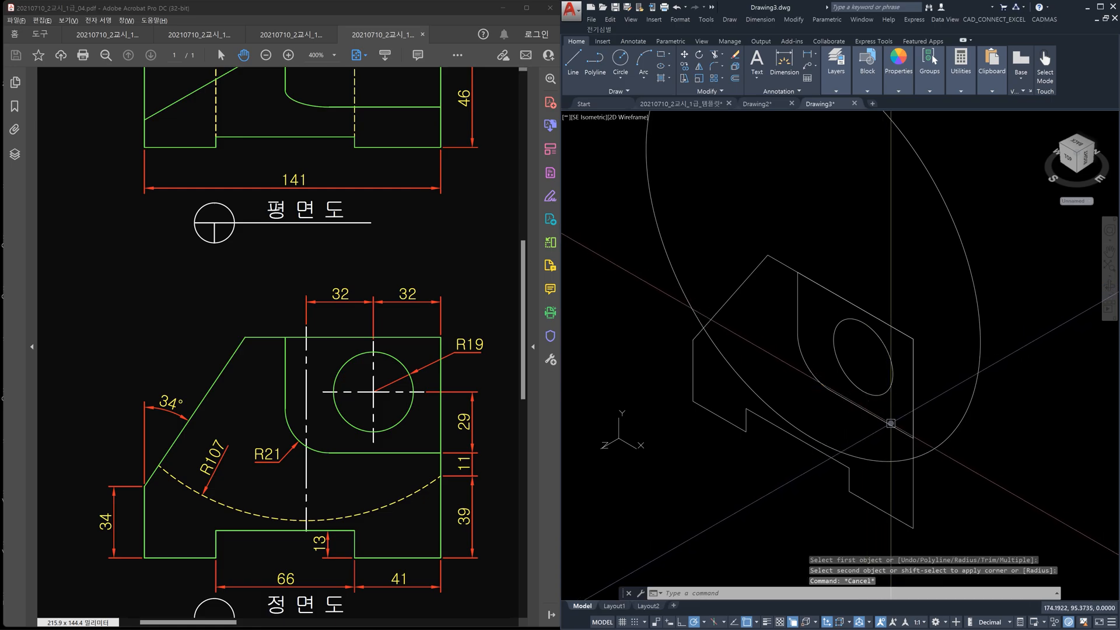
{"action": "key", "text": "Escape"}
{"action": "left_click", "coordinate": [889, 430]}
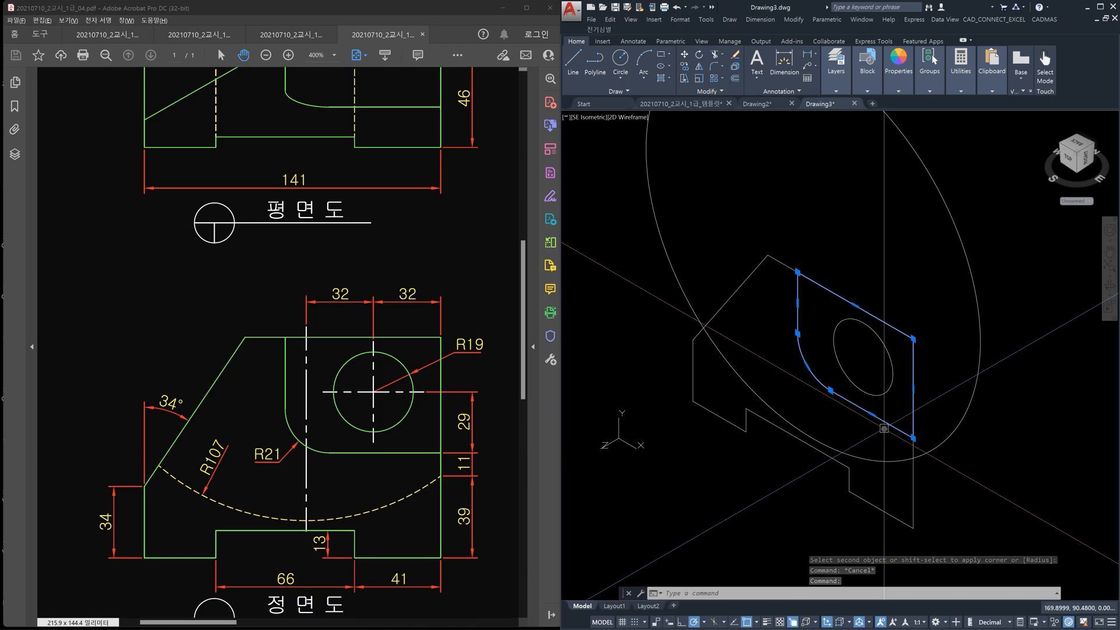
{"action": "key", "text": "Escape"}
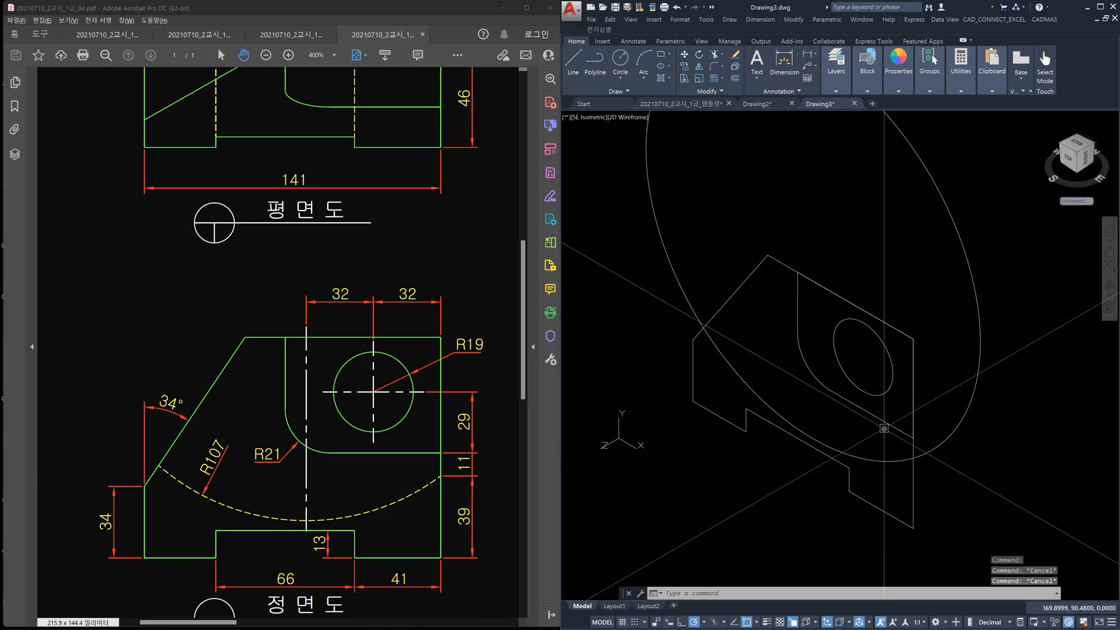
Step: Reset the UCS to World and bring the right-side view with its 110, 31 and 25 dimensions into view in the reference PDF
{"action": "type", "text": "ucs"}
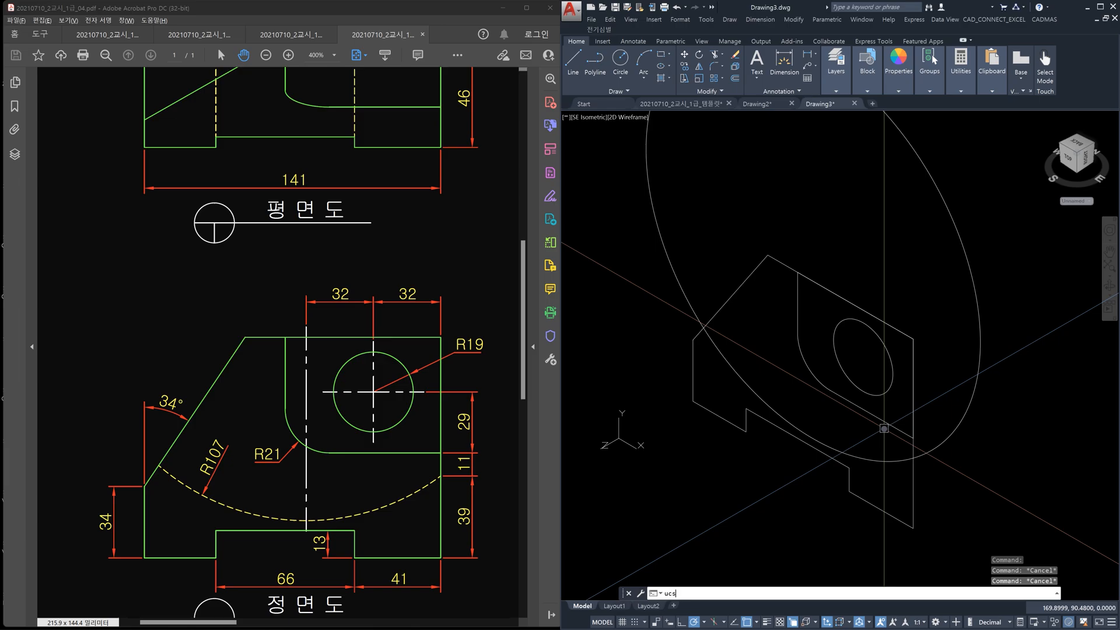
{"action": "key", "text": "Return"}
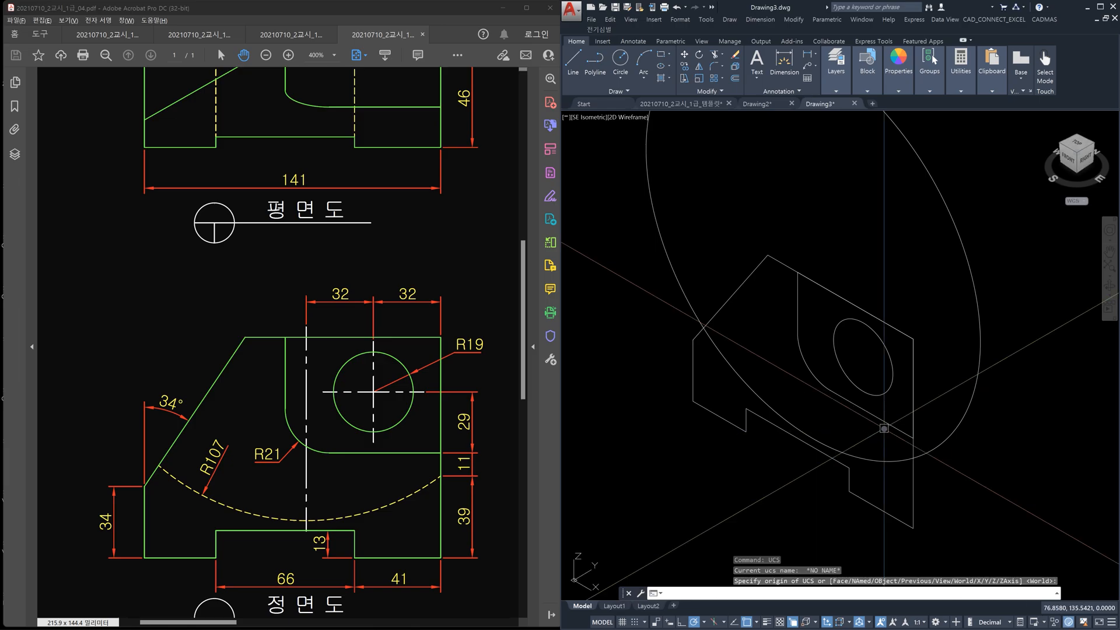
{"action": "middle_click_drag", "start_coordinate": [804, 443], "coordinate": [900, 407]}
{"action": "left_click", "coordinate": [376, 480]}
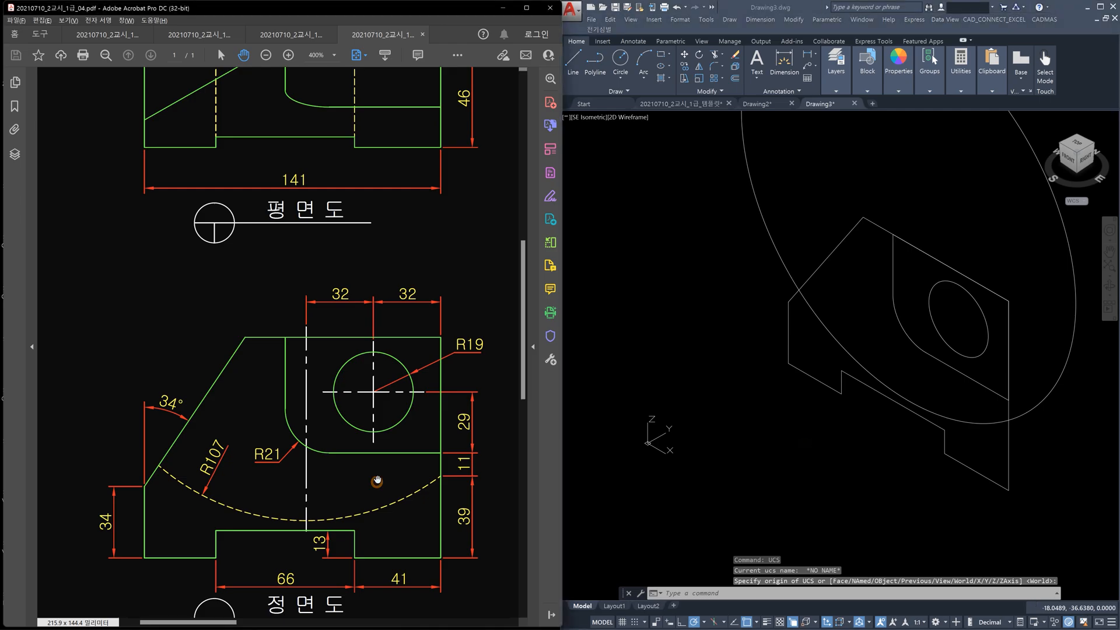
{"action": "scroll", "coordinate": [376, 481], "scroll_direction": "down", "scroll_amount": 2, "text": "ctrl"}
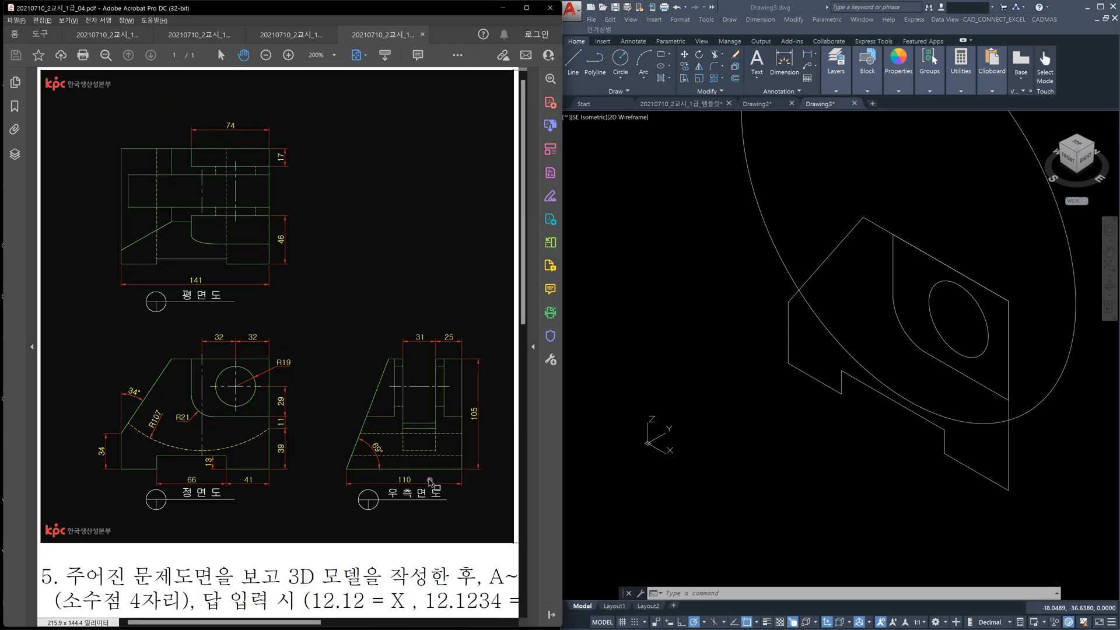
{"action": "scroll", "coordinate": [430, 481], "scroll_direction": "up", "scroll_amount": 2, "text": "ctrl"}
{"action": "left_click_drag", "start_coordinate": [445, 464], "coordinate": [383, 473]}
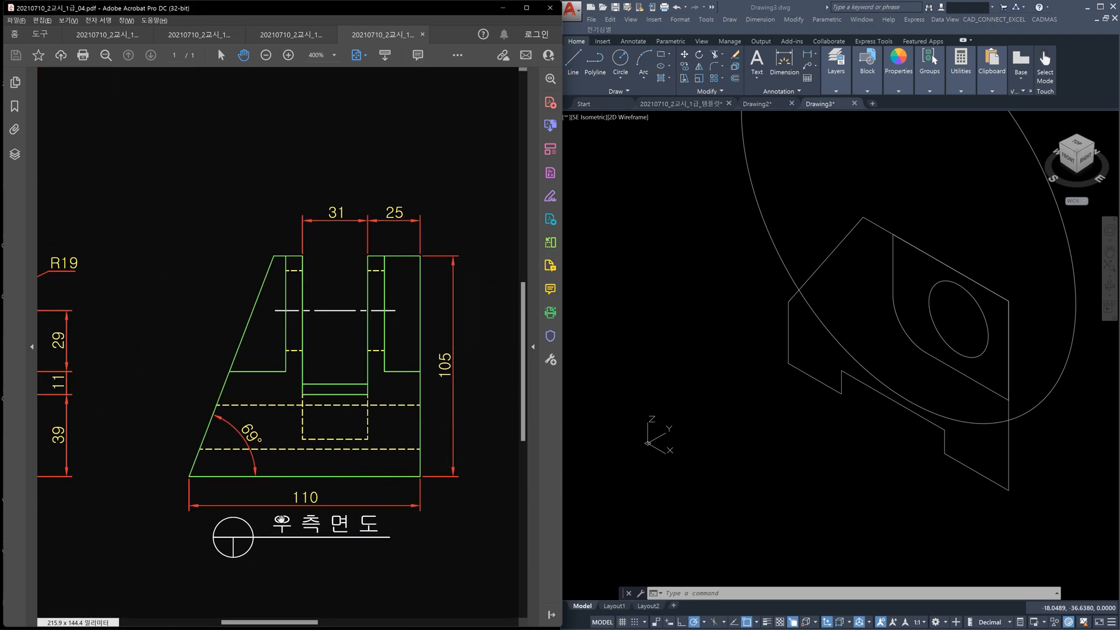
Step: Extrude the outer front-view profile toward the front by -110, leaving the rectangle and circles as sketches
{"action": "left_click", "coordinate": [891, 500]}
{"action": "type", "text": "ex"}
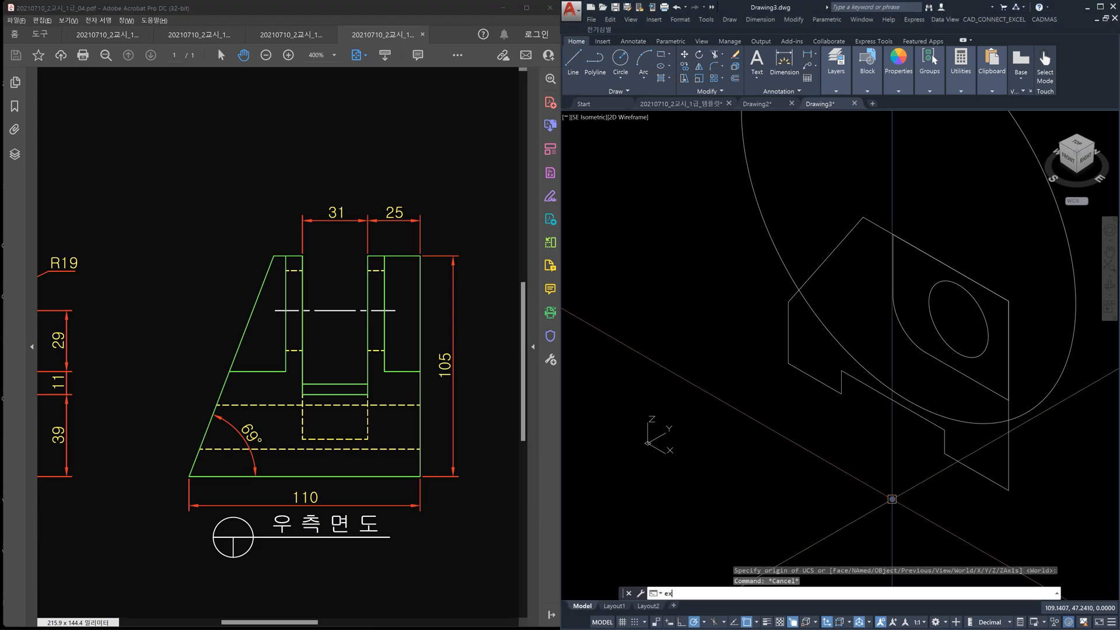
{"action": "type", "text": "t"}
{"action": "key", "text": "Return"}
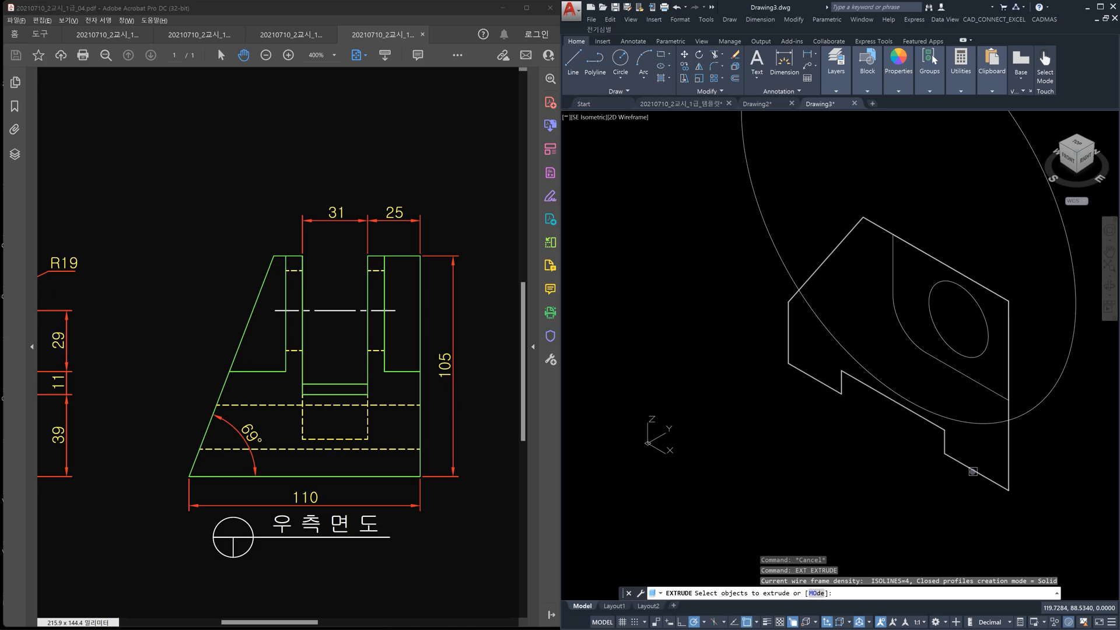
{"action": "left_click", "coordinate": [972, 472]}
{"action": "key", "text": "Return"}
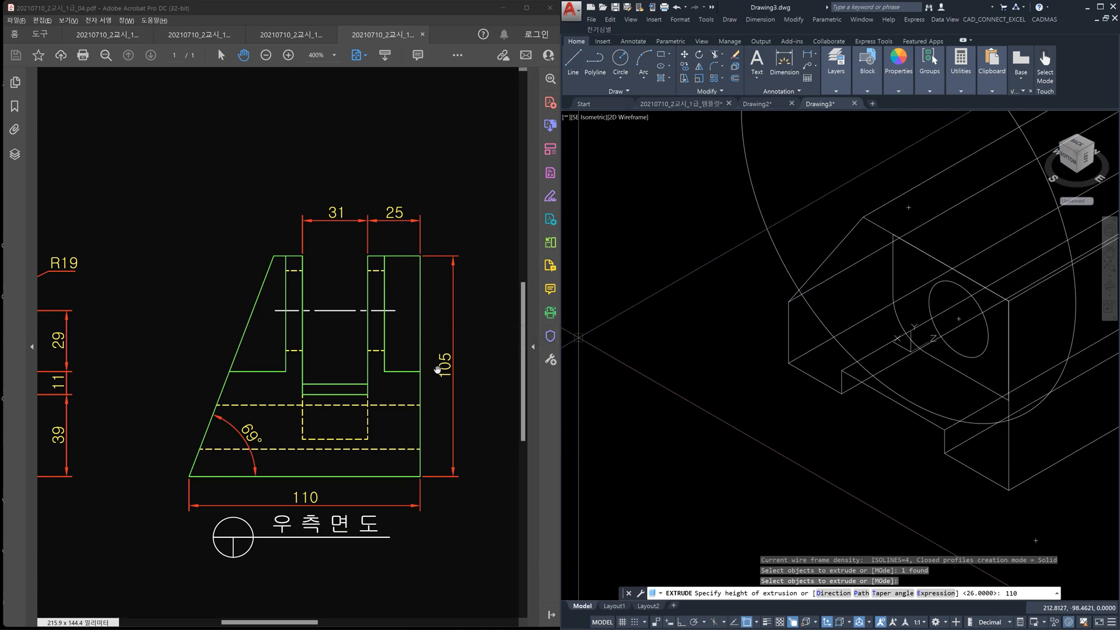
{"action": "scroll", "coordinate": [851, 427], "scroll_direction": "down", "scroll_amount": 5}
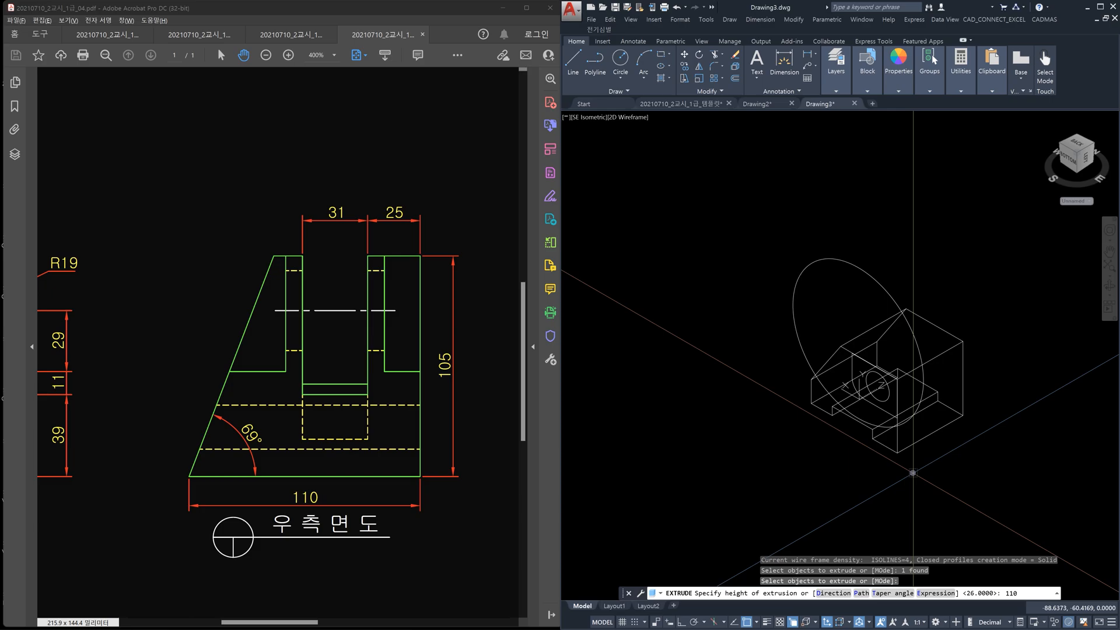
{"action": "scroll", "coordinate": [912, 472], "scroll_direction": "up", "scroll_amount": 4}
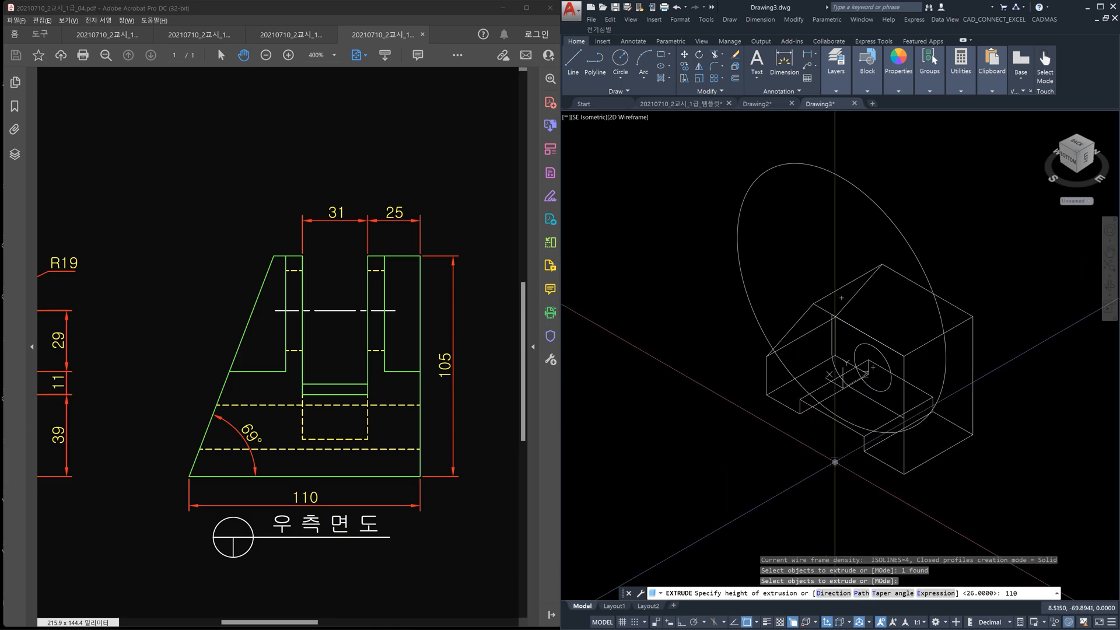
{"action": "key", "text": "BackSpace"}
{"action": "key", "text": "BackSpace"}
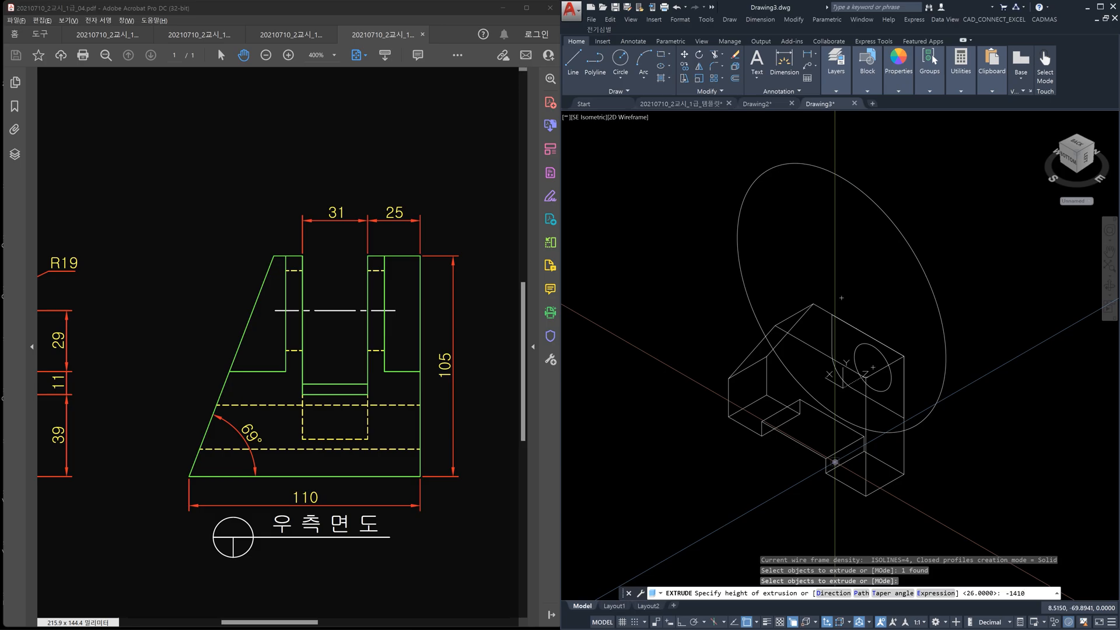
{"action": "key", "text": "BackSpace"}
{"action": "key", "text": "BackSpace"}
{"action": "key", "text": "Return"}
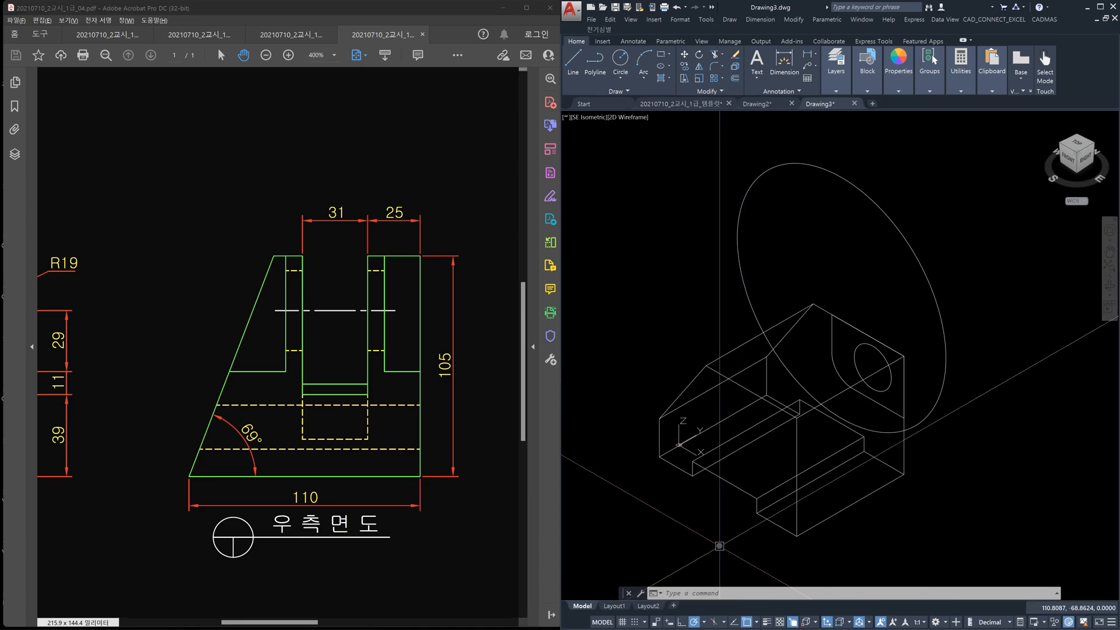
{"action": "scroll", "coordinate": [828, 466], "scroll_direction": "down", "scroll_amount": 2}
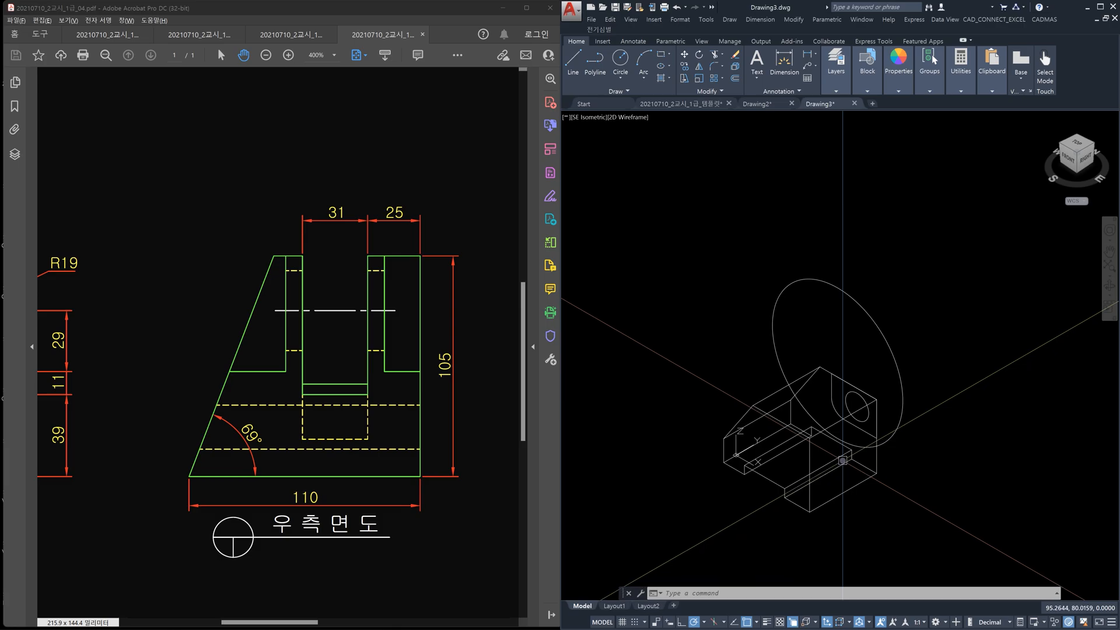
{"action": "scroll", "coordinate": [842, 460], "scroll_direction": "down", "scroll_amount": 2}
{"action": "scroll", "coordinate": [781, 432], "scroll_direction": "up", "scroll_amount": 4}
{"action": "left_click", "coordinate": [1017, 380]}
{"action": "left_click", "coordinate": [987, 360]}
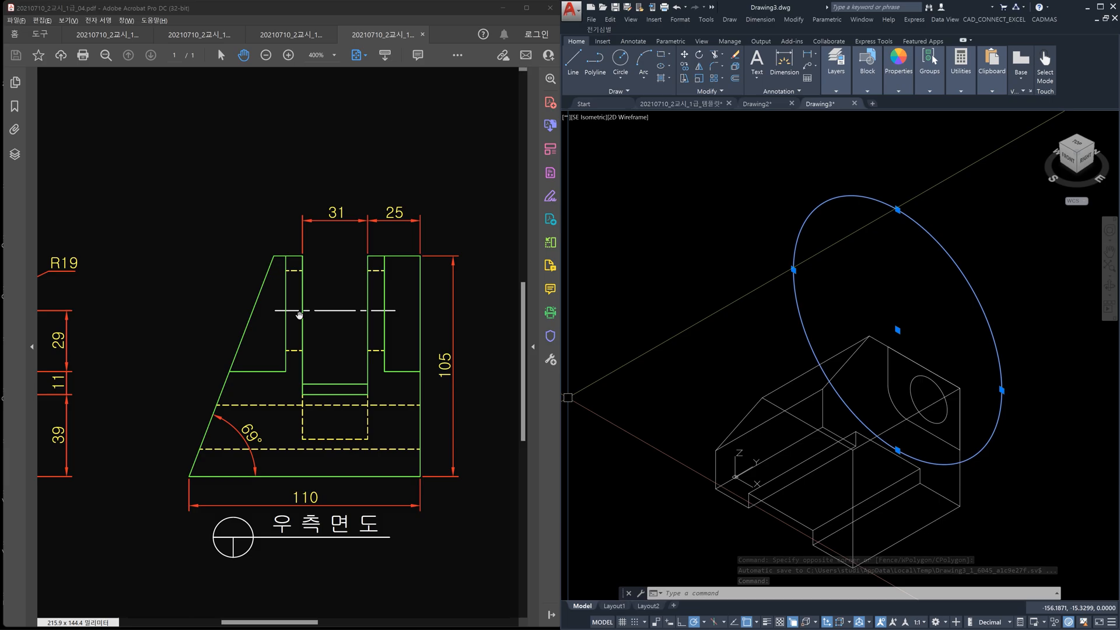
{"action": "key", "text": "Escape"}
{"action": "key", "text": "Escape"}
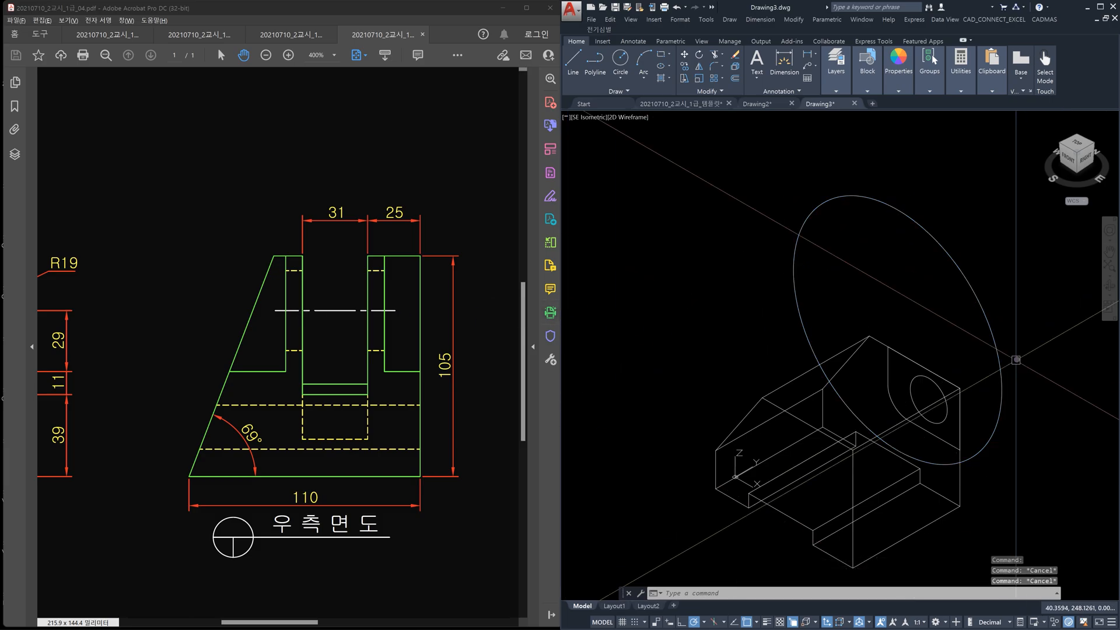
Step: Move the large R107 circle 25 from the back face toward the front of the solid
{"action": "type", "text": "m"}
{"action": "key", "text": "Return"}
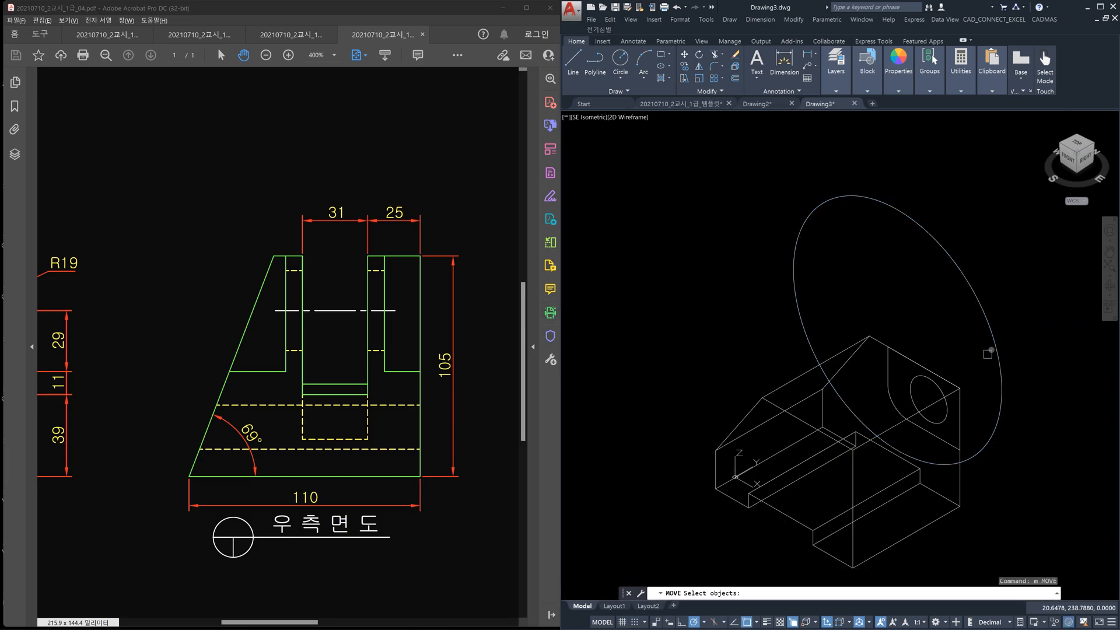
{"action": "left_click", "coordinate": [992, 348]}
{"action": "key", "text": "Return"}
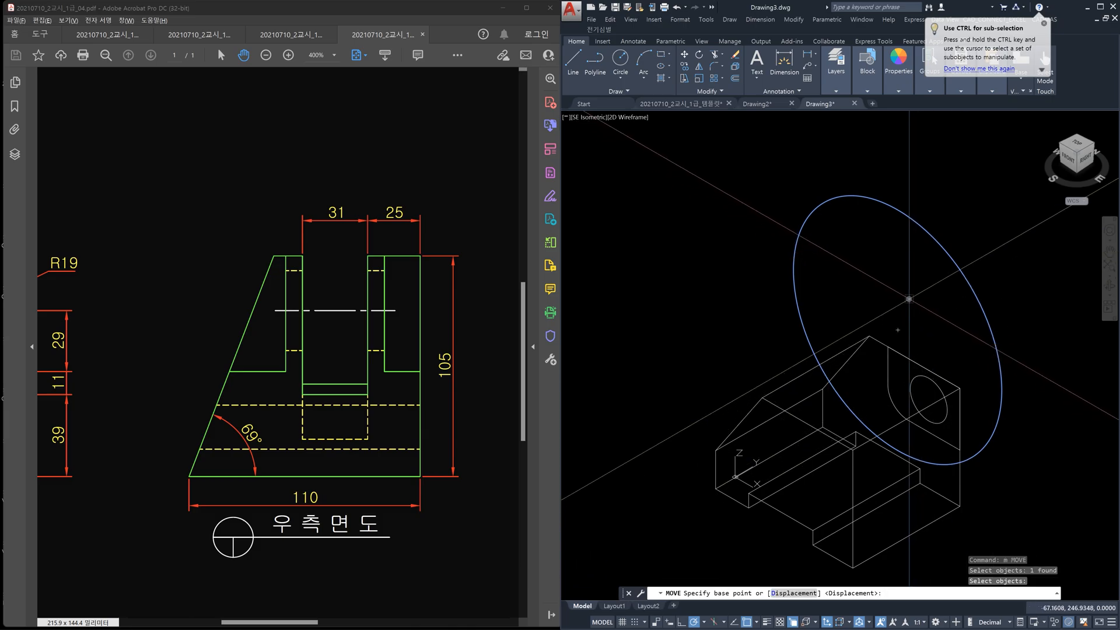
{"action": "left_click", "coordinate": [906, 284]}
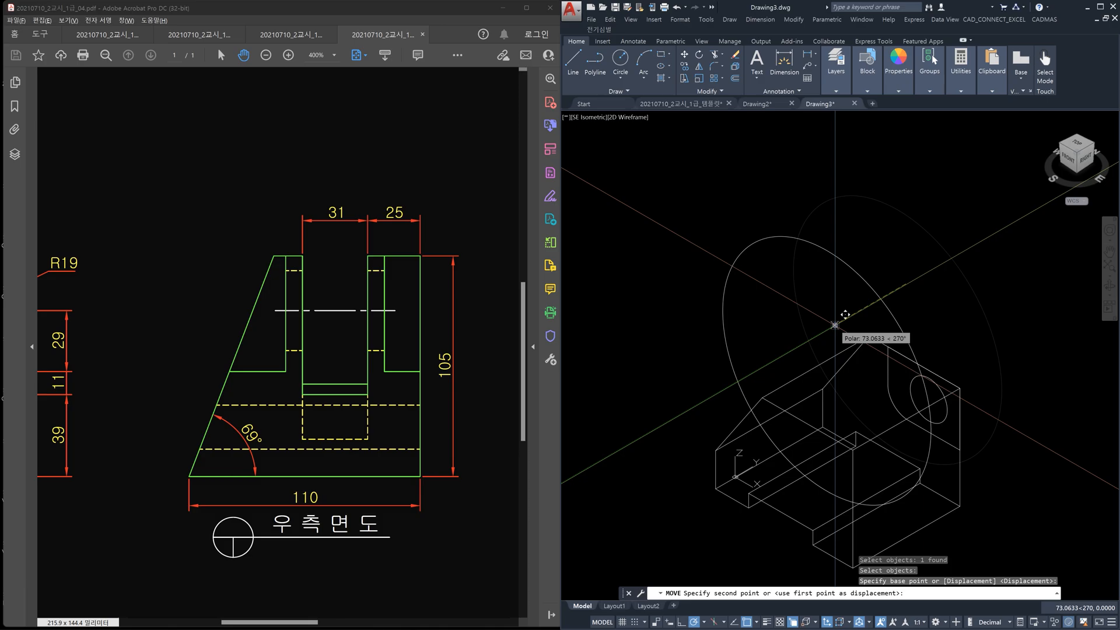
{"action": "key", "text": "Return"}
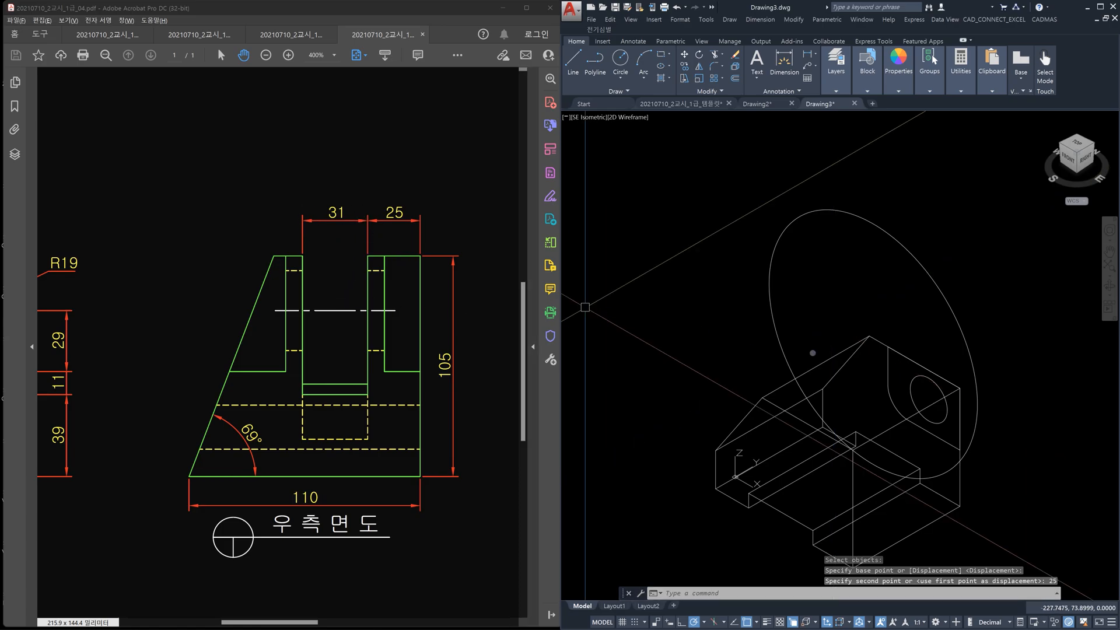
{"action": "key", "text": "Escape"}
{"action": "key", "text": "Escape"}
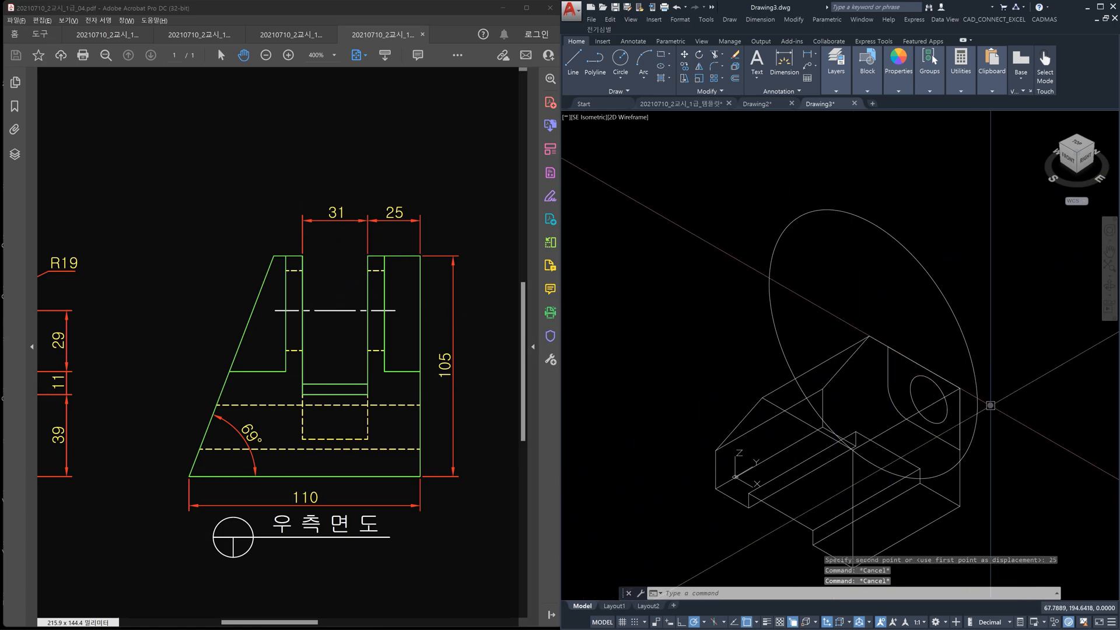
Step: Extrude the large R107 circle 31 toward the front of the solid
{"action": "type", "text": "ext"}
{"action": "key", "text": "Return"}
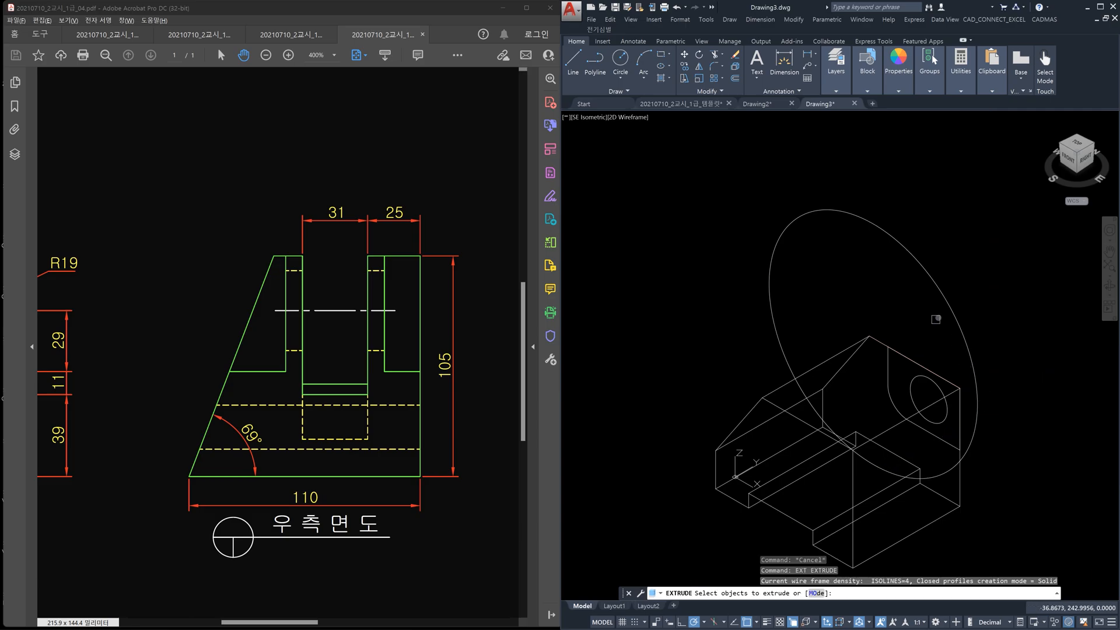
{"action": "left_click", "coordinate": [950, 305]}
{"action": "key", "text": "Return"}
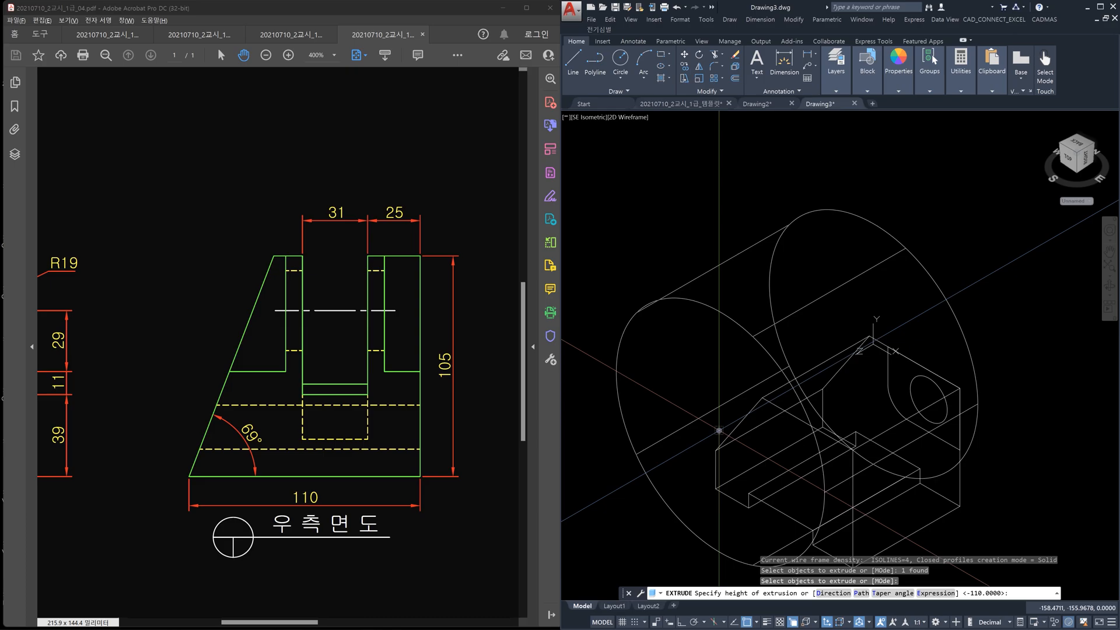
{"action": "key", "text": "Return"}
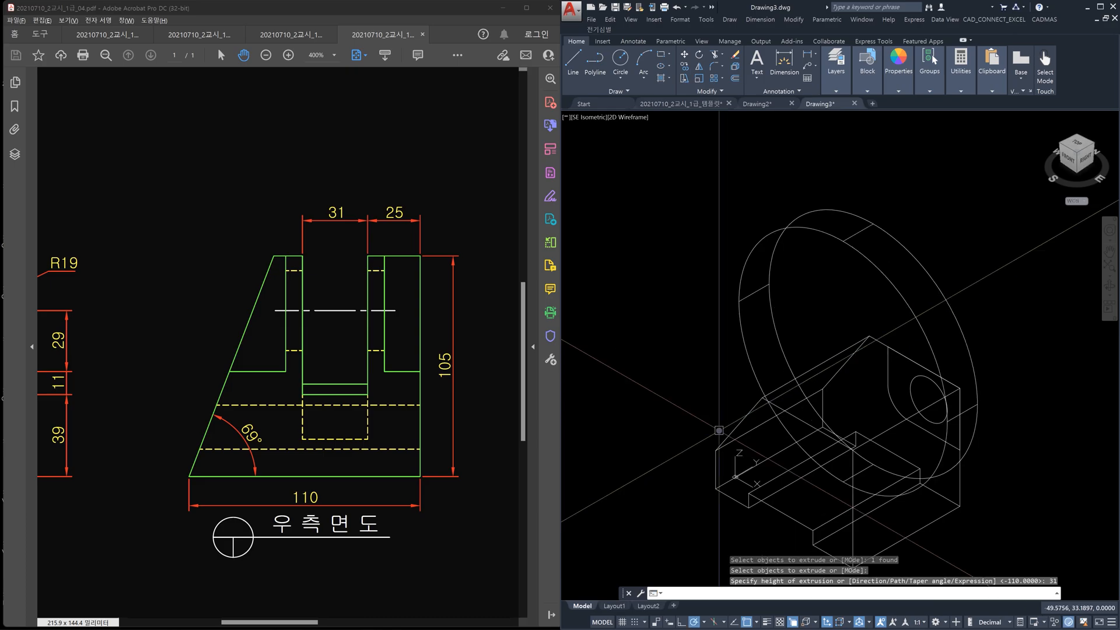
Step: Subtract the extruded R107 cylinder from the main body to cut the curved slot
{"action": "type", "text": "su"}
{"action": "key", "text": "Return"}
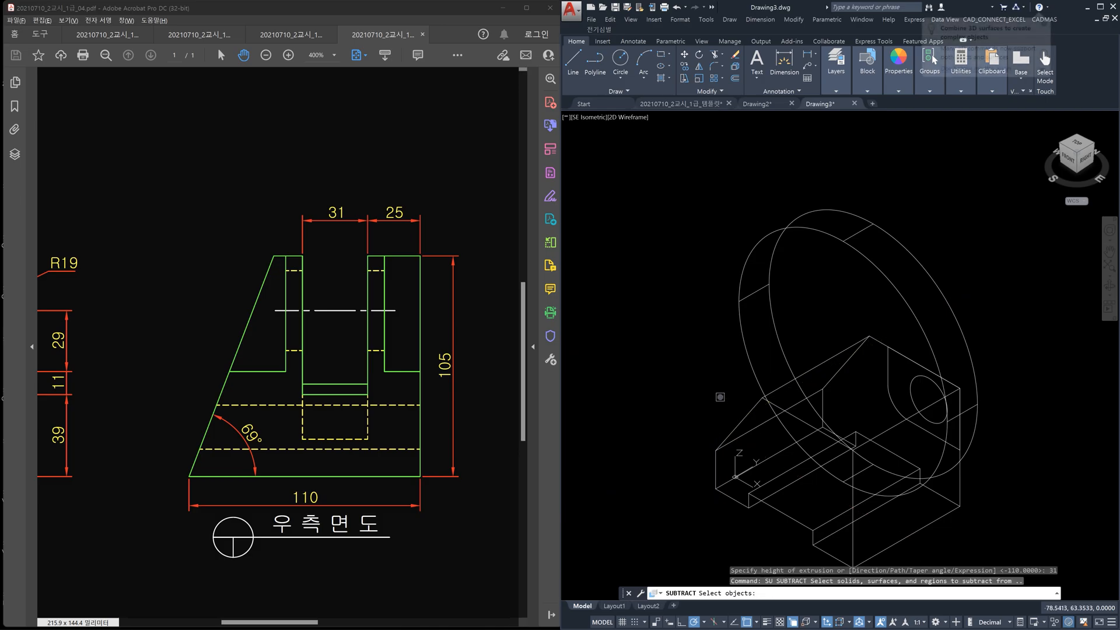
{"action": "left_click", "coordinate": [752, 410]}
{"action": "key", "text": "Return"}
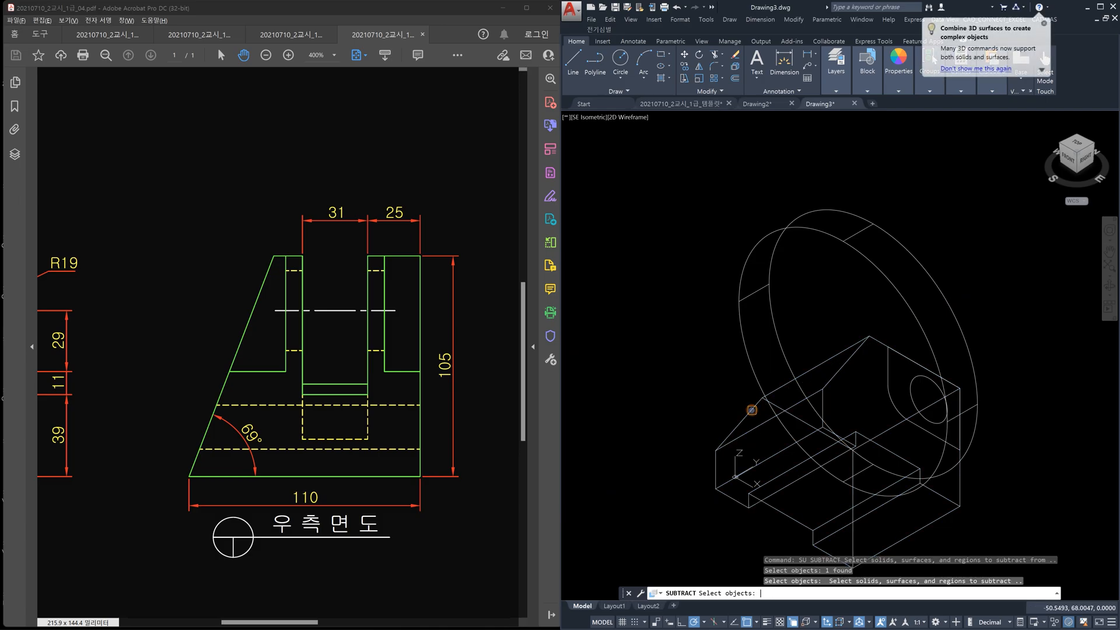
{"action": "left_click", "coordinate": [783, 357]}
{"action": "key", "text": "Return"}
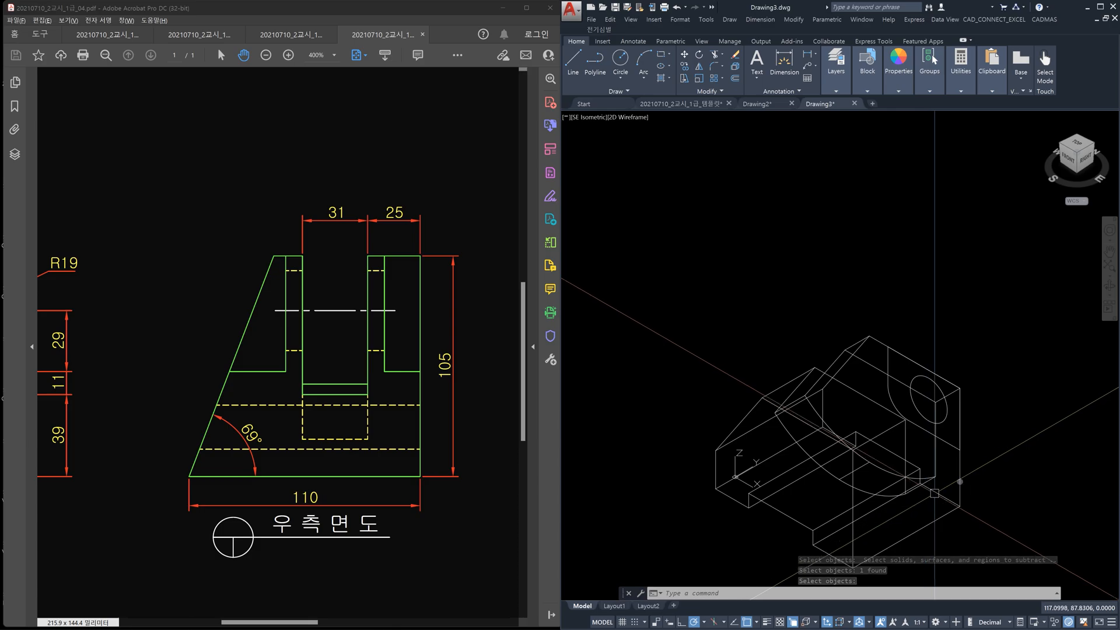
Step: Compare the slotted solid's right and front views with the reference drawing, then return to the SE isometric view
{"action": "left_click", "coordinate": [1083, 158]}
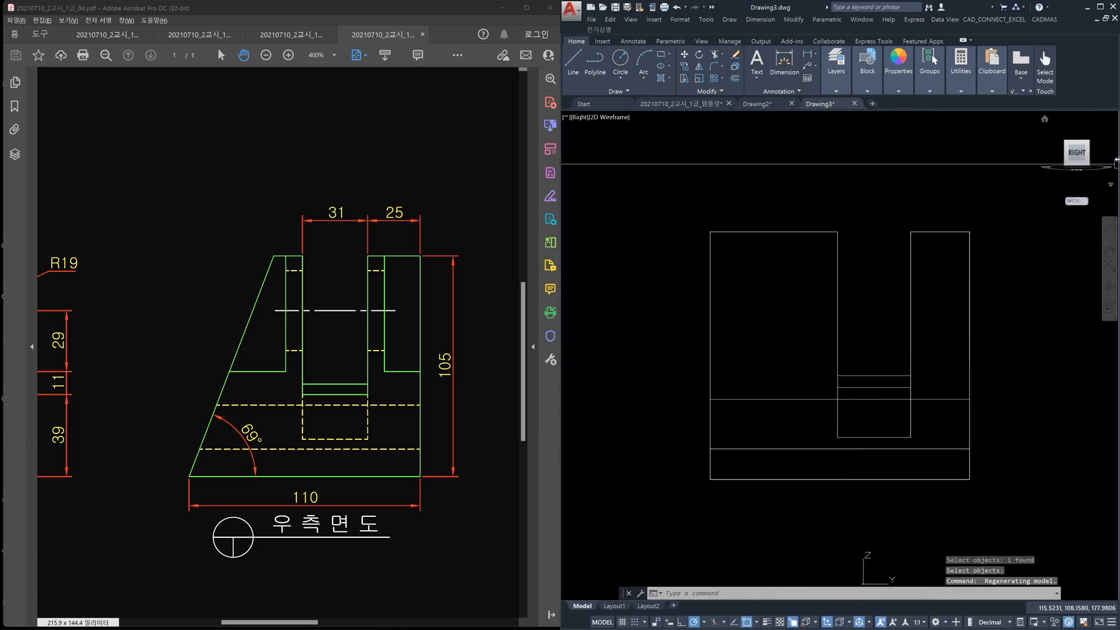
{"action": "left_click", "coordinate": [1053, 167]}
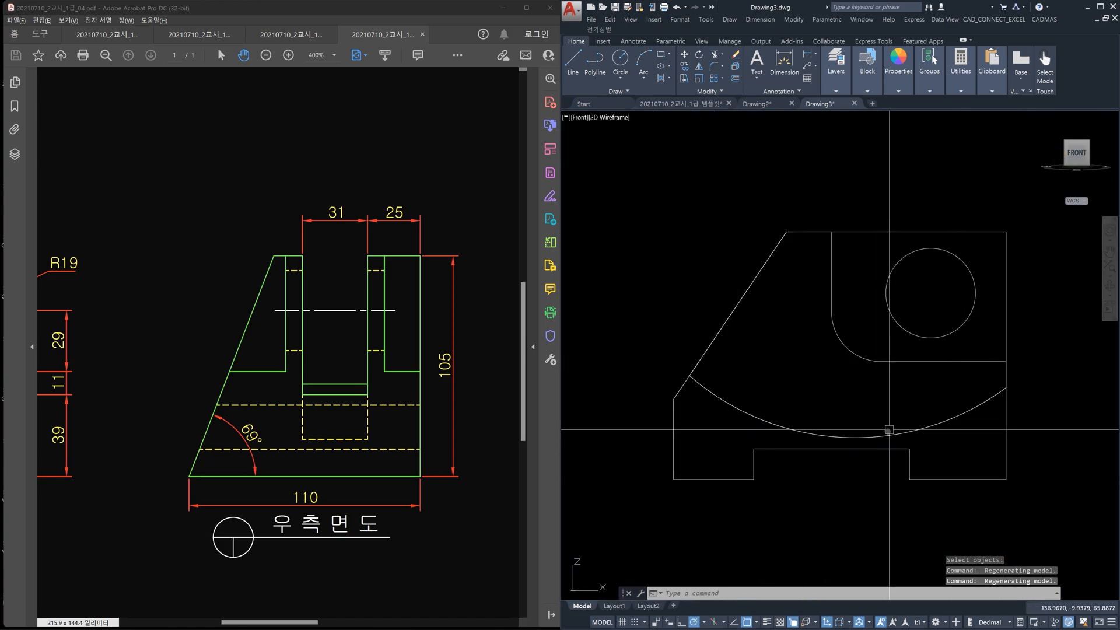
{"action": "left_click", "coordinate": [1094, 153]}
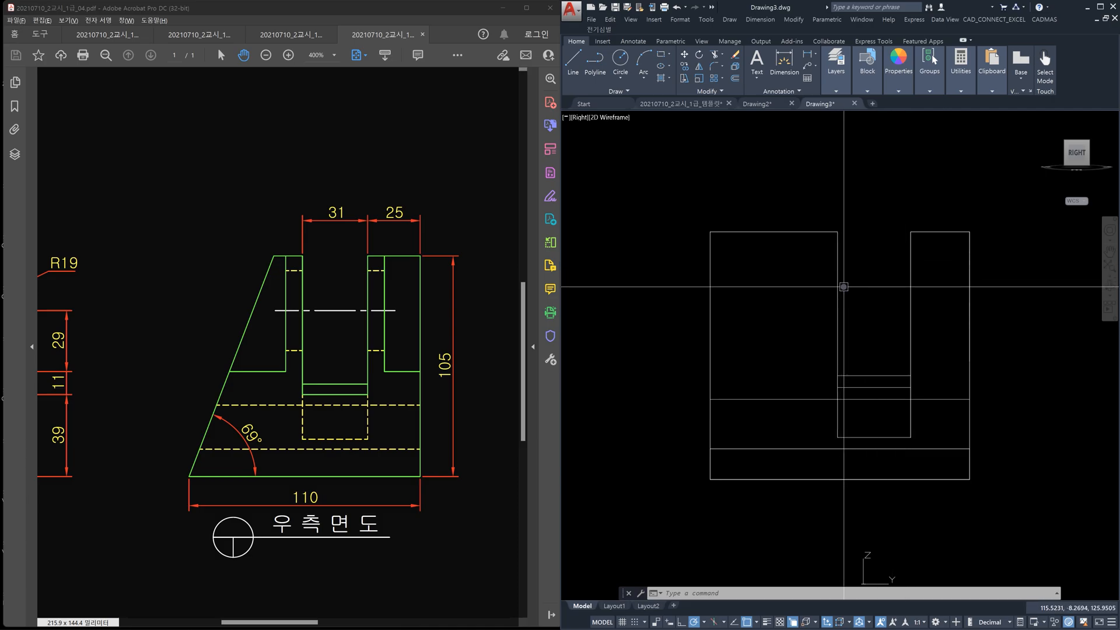
{"action": "left_click", "coordinate": [1066, 147]}
{"action": "scroll", "coordinate": [1014, 372], "scroll_direction": "up", "scroll_amount": 6}
{"action": "scroll", "coordinate": [927, 332], "scroll_direction": "down", "scroll_amount": 3}
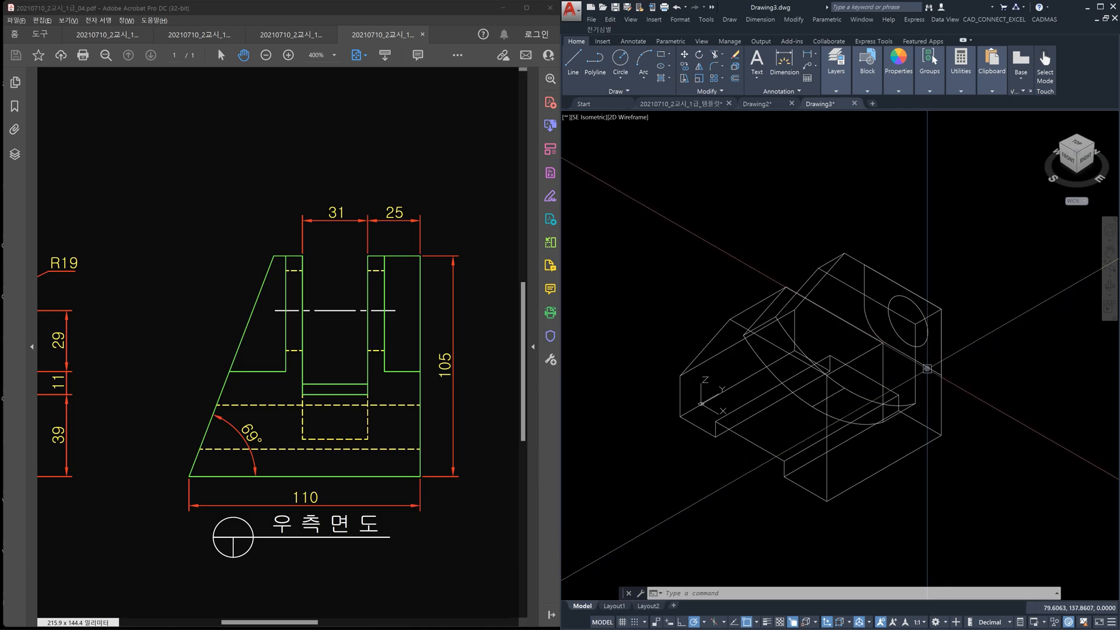
{"action": "left_click", "coordinate": [928, 368]}
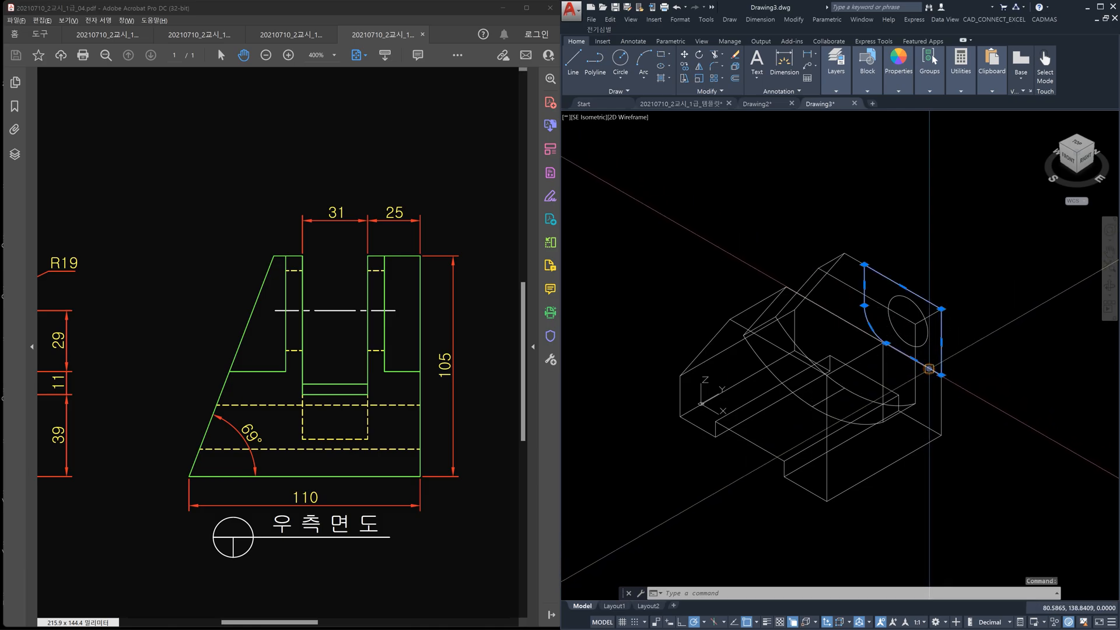
{"action": "key", "text": "Escape"}
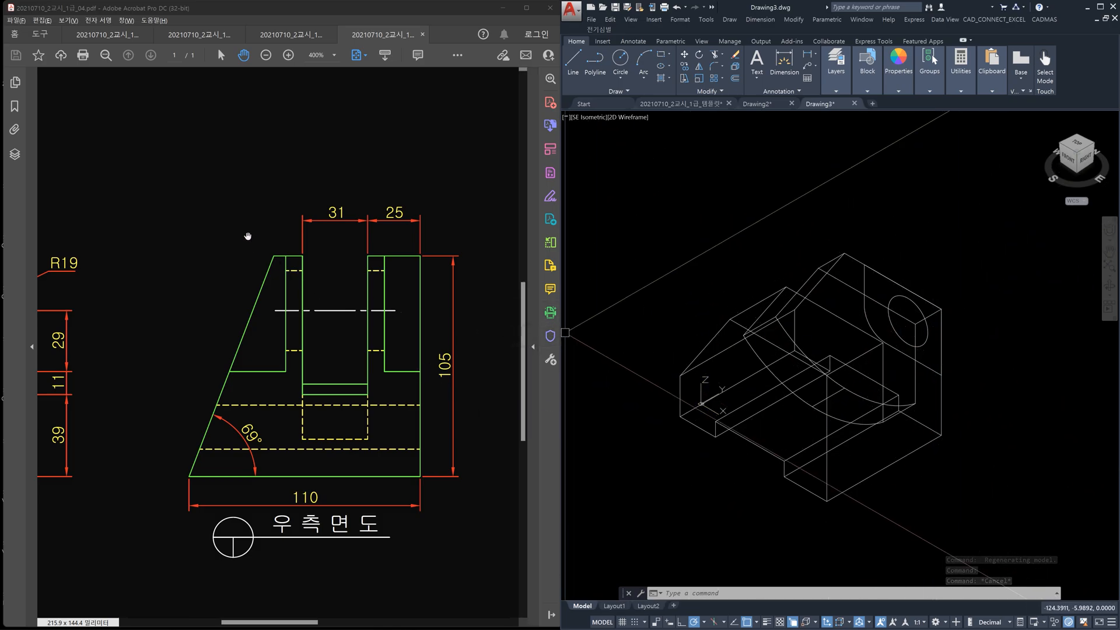
Step: Examine the recess depths in the reference drawing's top view and identify the matching rounded profile on the solid's back face
{"action": "left_click_drag", "start_coordinate": [248, 237], "coordinate": [400, 460]}
{"action": "left_click_drag", "start_coordinate": [343, 375], "coordinate": [389, 470]}
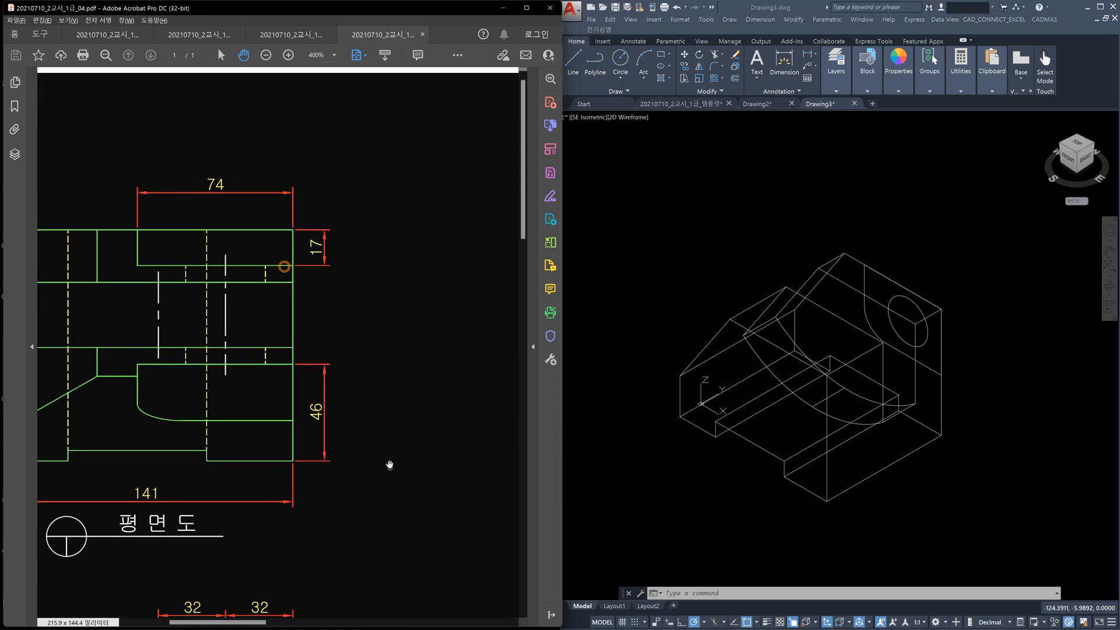
{"action": "left_click", "coordinate": [937, 376]}
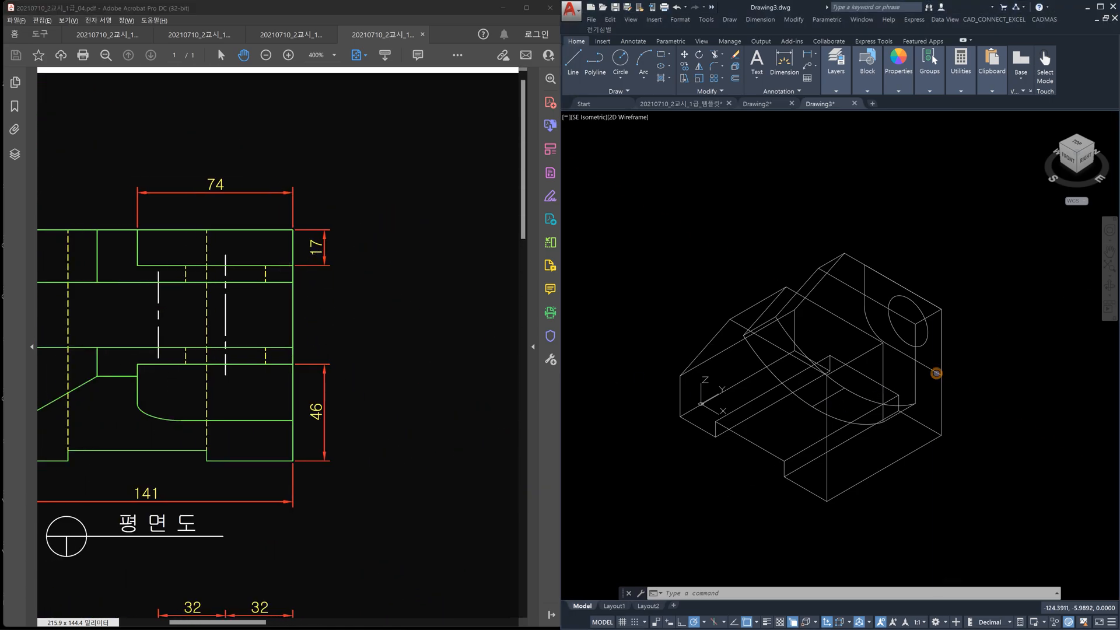
{"action": "left_click", "coordinate": [935, 373]}
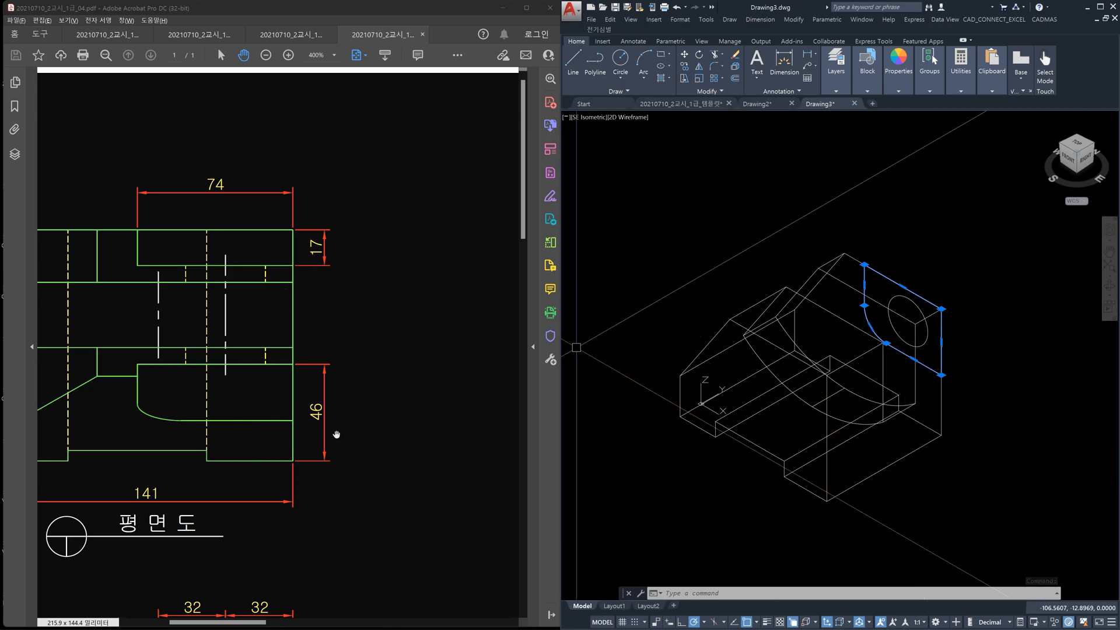
{"action": "key", "text": "Escape"}
{"action": "key", "text": "Escape"}
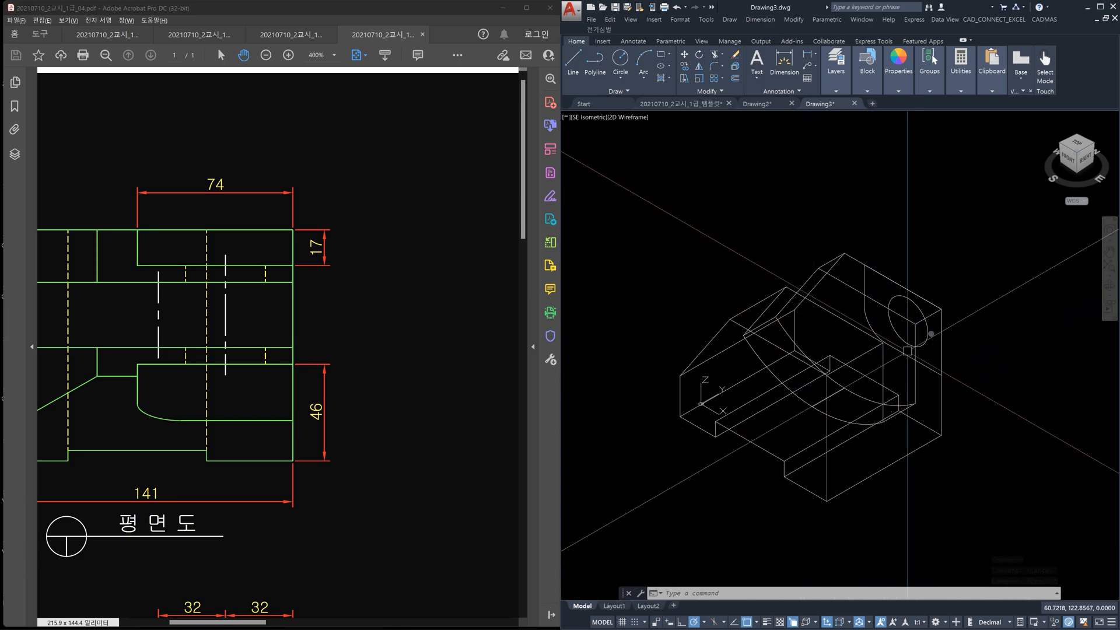
{"action": "scroll", "coordinate": [958, 304], "scroll_direction": "up", "scroll_amount": 5}
{"action": "key", "text": "Escape"}
{"action": "key", "text": "Escape"}
{"action": "key", "text": "Escape"}
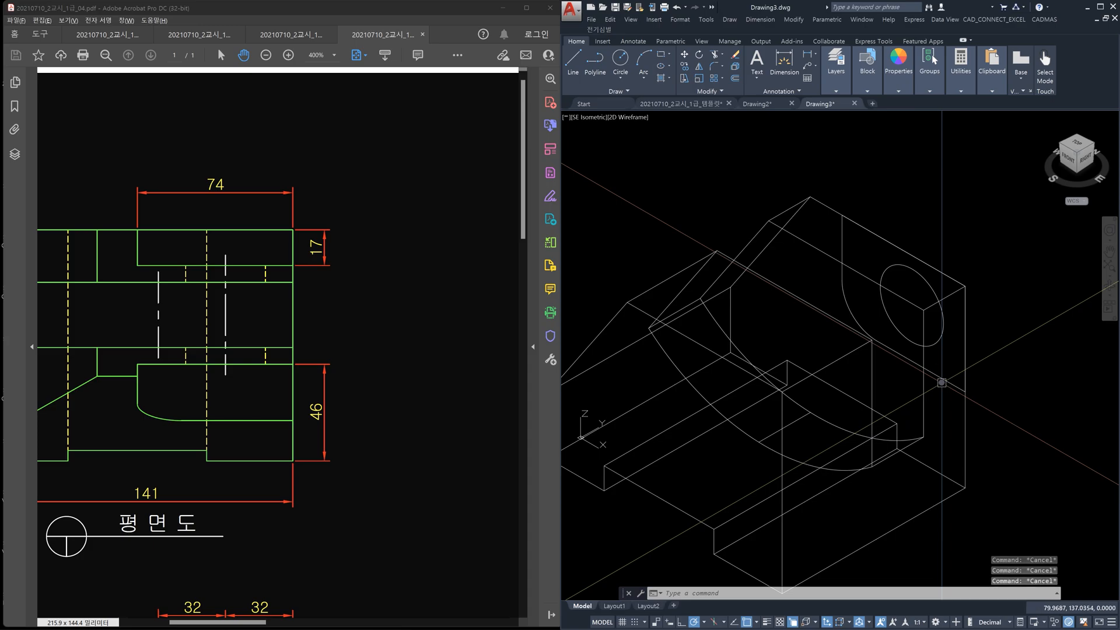
Step: Copy the rounded recess profile from the back face's upper corner to the matching corner of the front face
{"action": "type", "text": "c"}
{"action": "key", "text": "Return"}
{"action": "left_click", "coordinate": [943, 379]}
{"action": "key", "text": "Return"}
{"action": "left_click", "coordinate": [964, 286]}
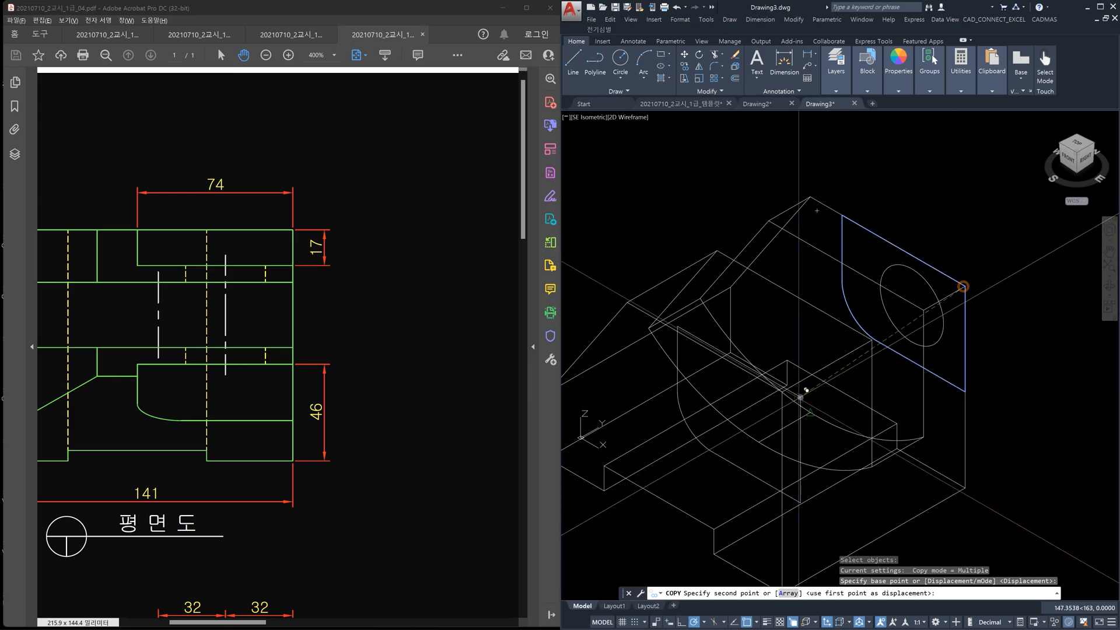
{"action": "scroll", "coordinate": [785, 392], "scroll_direction": "up", "scroll_amount": 5}
{"action": "scroll", "coordinate": [786, 394], "scroll_direction": "down", "scroll_amount": 6}
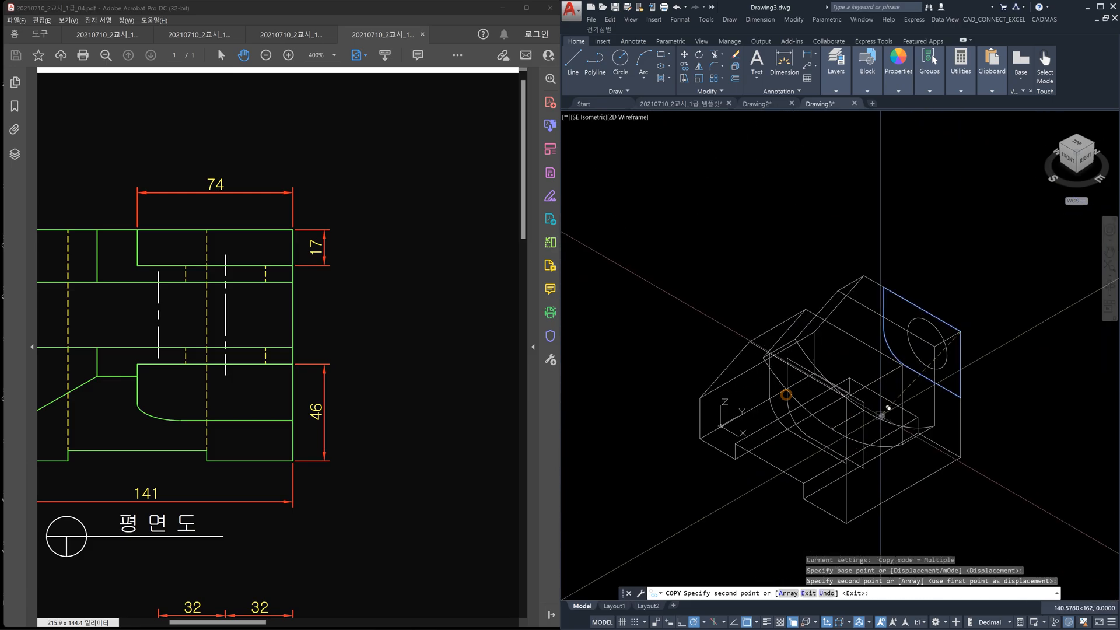
{"action": "key", "text": "Escape"}
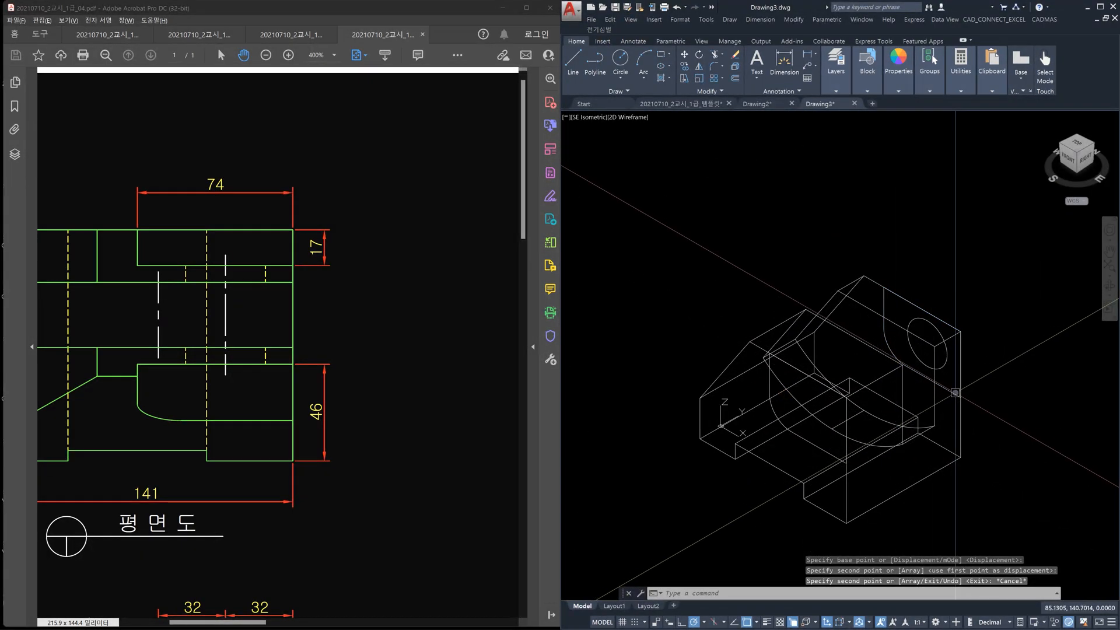
Step: Extrude the rounded profile on the back face 17 into the solid
{"action": "left_click", "coordinate": [950, 391]}
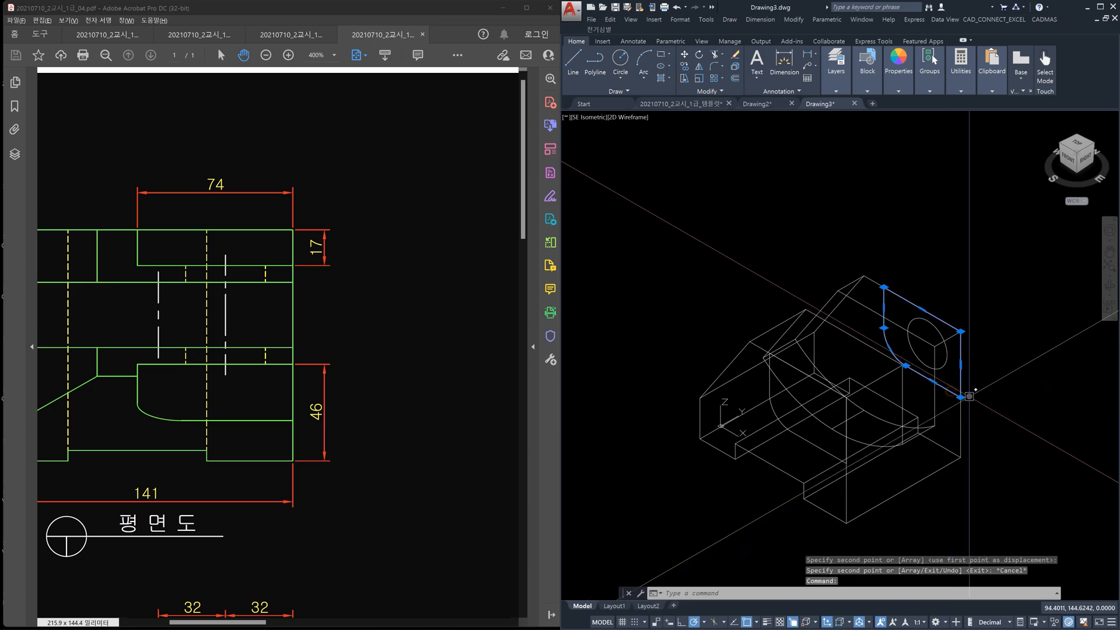
{"action": "key", "text": "Escape"}
{"action": "type", "text": "ext"}
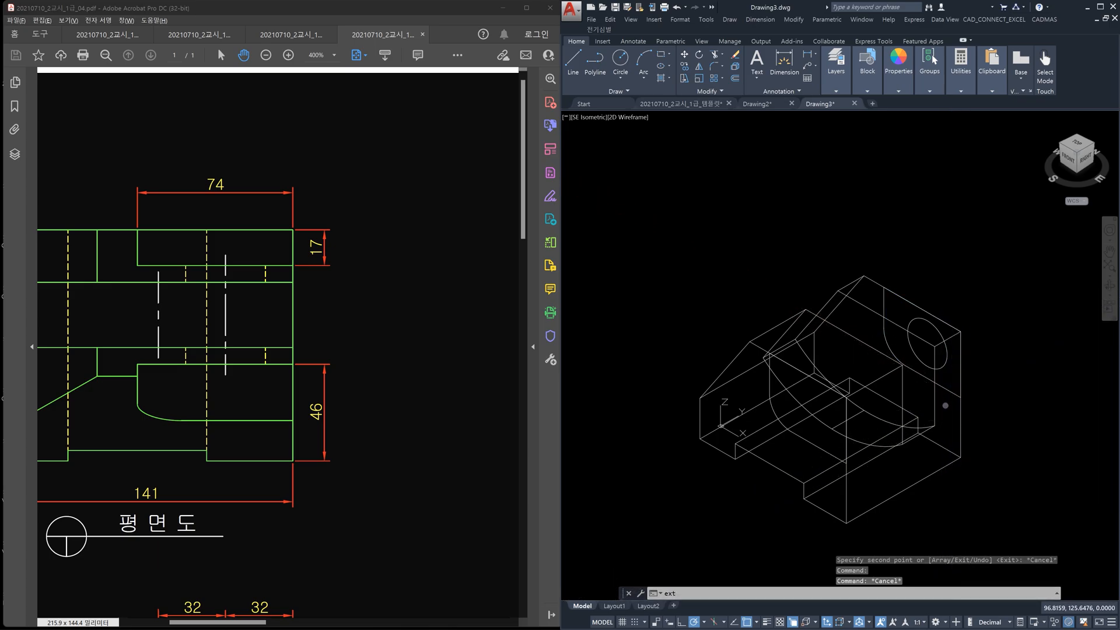
{"action": "key", "text": "Return"}
{"action": "left_click", "coordinate": [945, 390]}
{"action": "key", "text": "Return"}
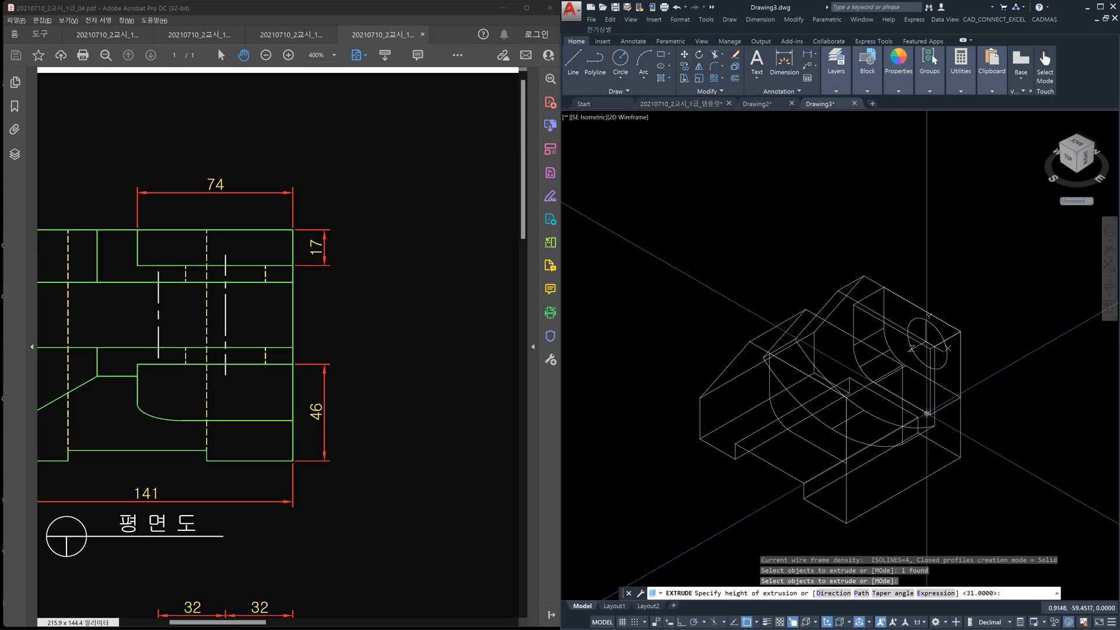
{"action": "type", "text": "17"}
{"action": "key", "text": "Return"}
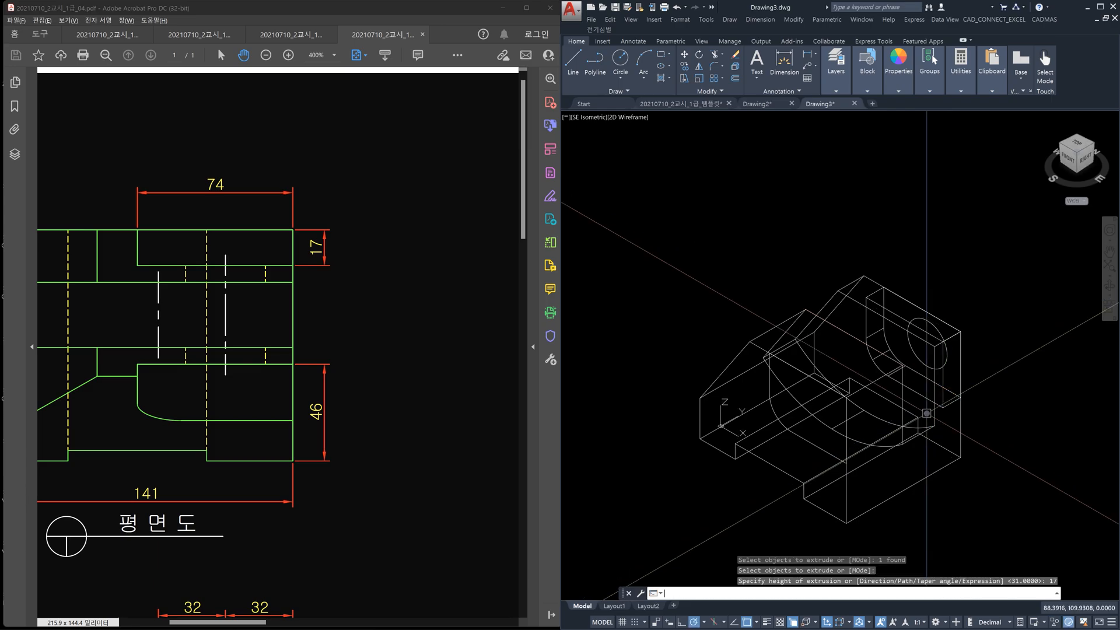
{"action": "key", "text": "Escape"}
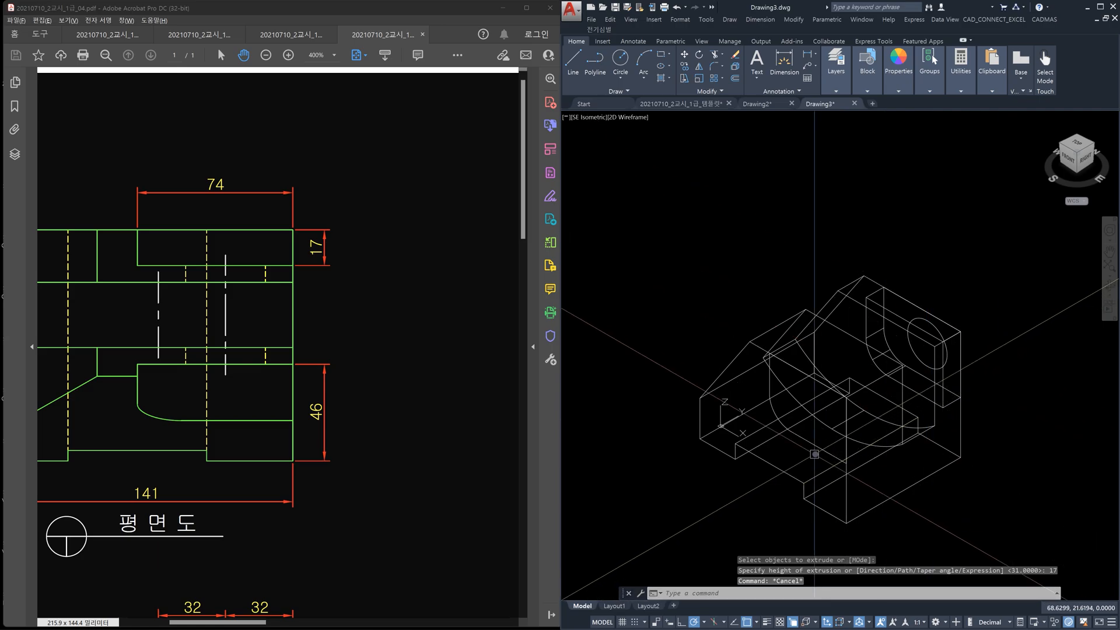
Step: Extrude the copied rounded profile on the front face by -46 into the solid
{"action": "type", "text": "ext"}
{"action": "key", "text": "Return"}
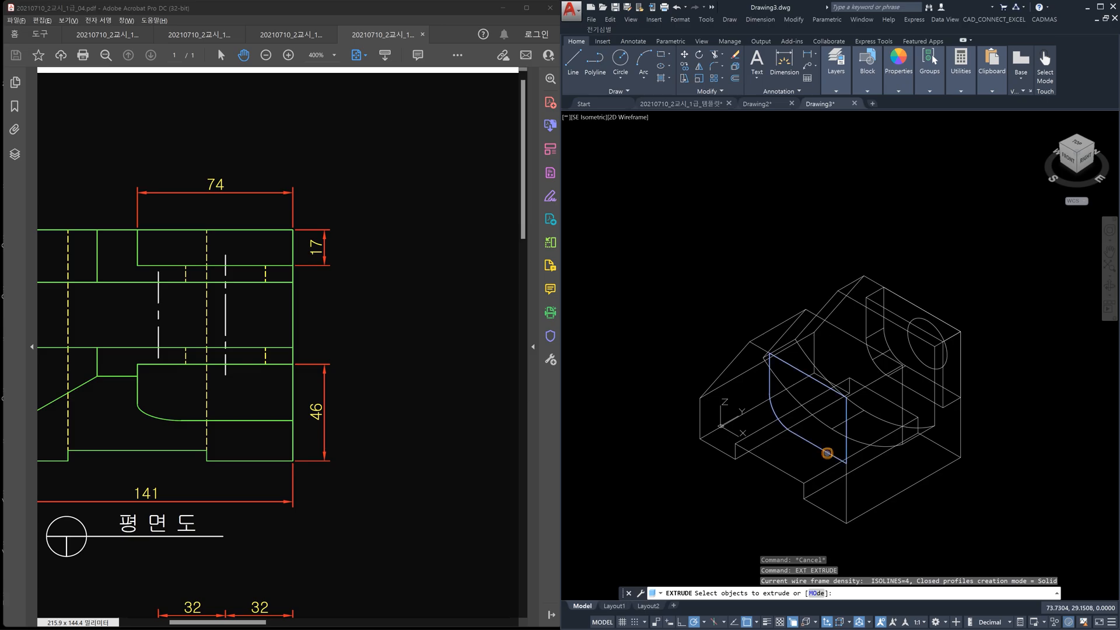
{"action": "left_click", "coordinate": [827, 453]}
{"action": "key", "text": "Return"}
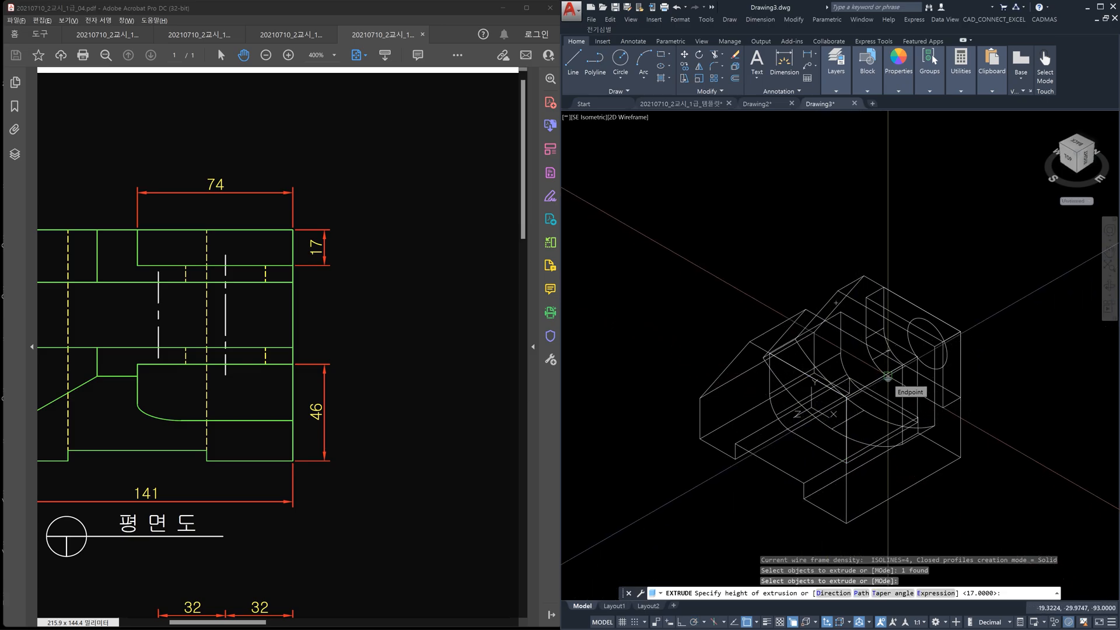
{"action": "type", "text": "-46"}
{"action": "key", "text": "Return"}
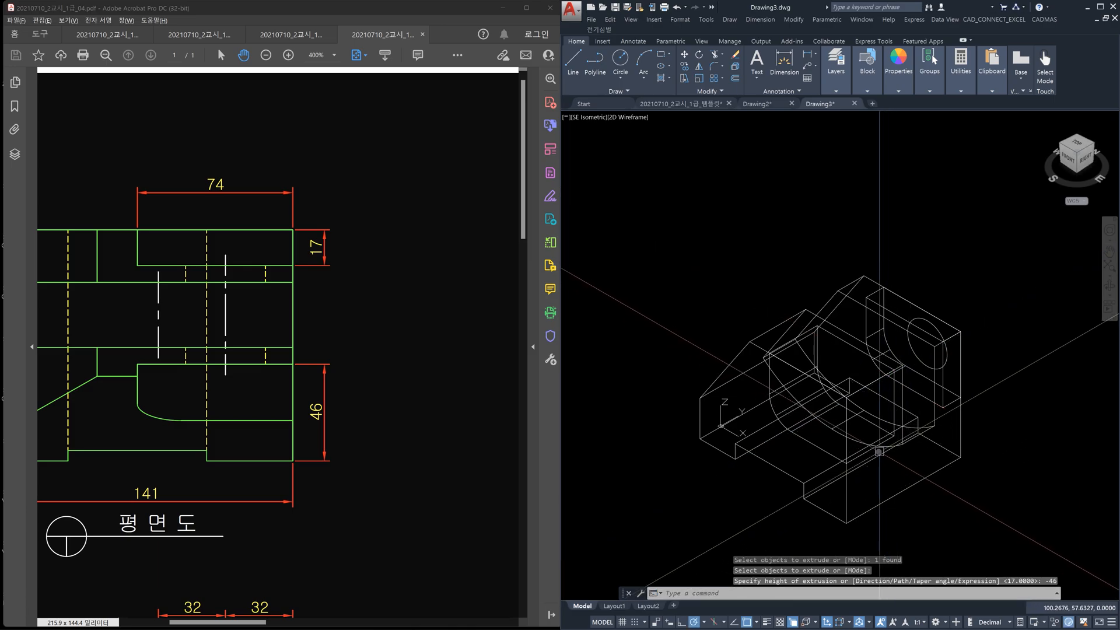
Step: Subtract the front and back rounded extrusions from the main body to cut both recesses
{"action": "left_click", "coordinate": [873, 451]}
{"action": "left_click", "coordinate": [950, 402]}
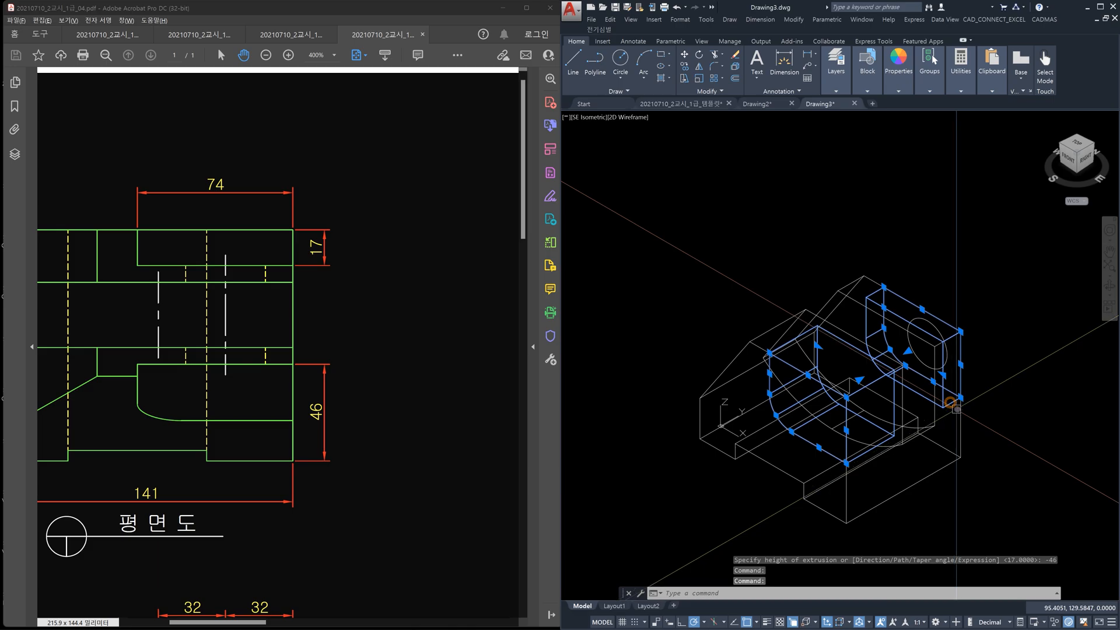
{"action": "key", "text": "Escape"}
{"action": "key", "text": "Escape"}
{"action": "type", "text": "s"}
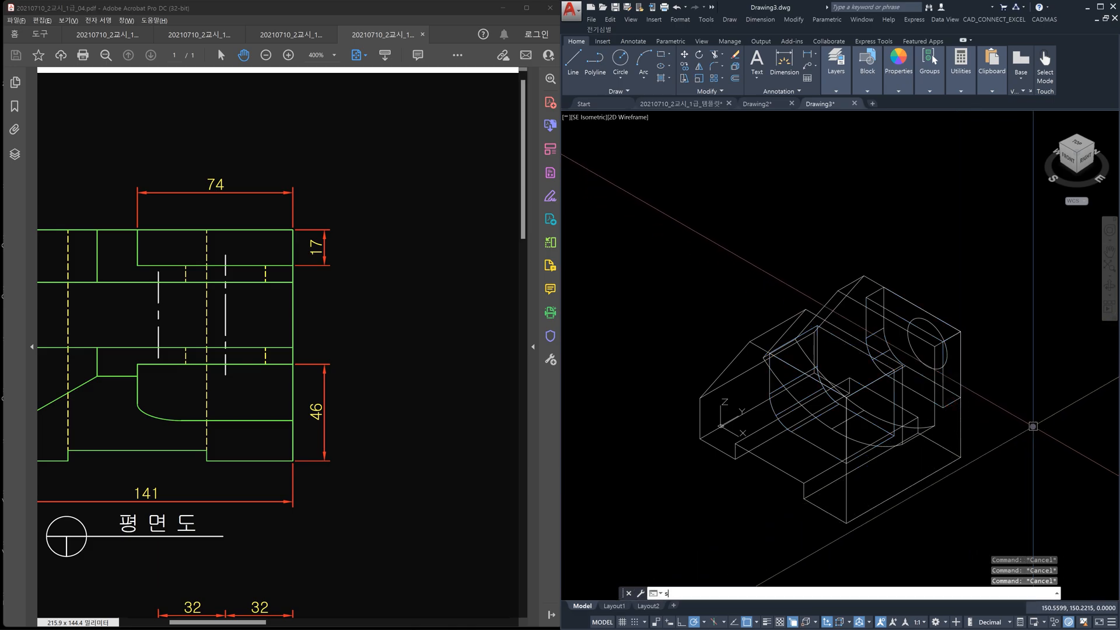
{"action": "type", "text": "u"}
{"action": "key", "text": "Return"}
{"action": "left_click", "coordinate": [936, 473]}
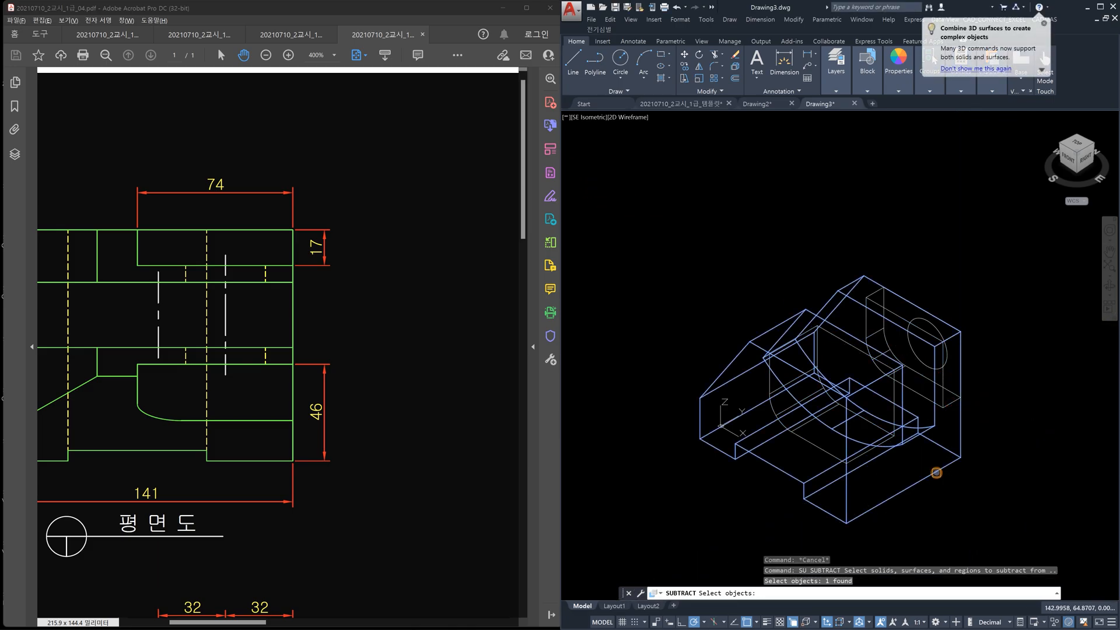
{"action": "key", "text": "Return"}
{"action": "left_click", "coordinate": [822, 454]}
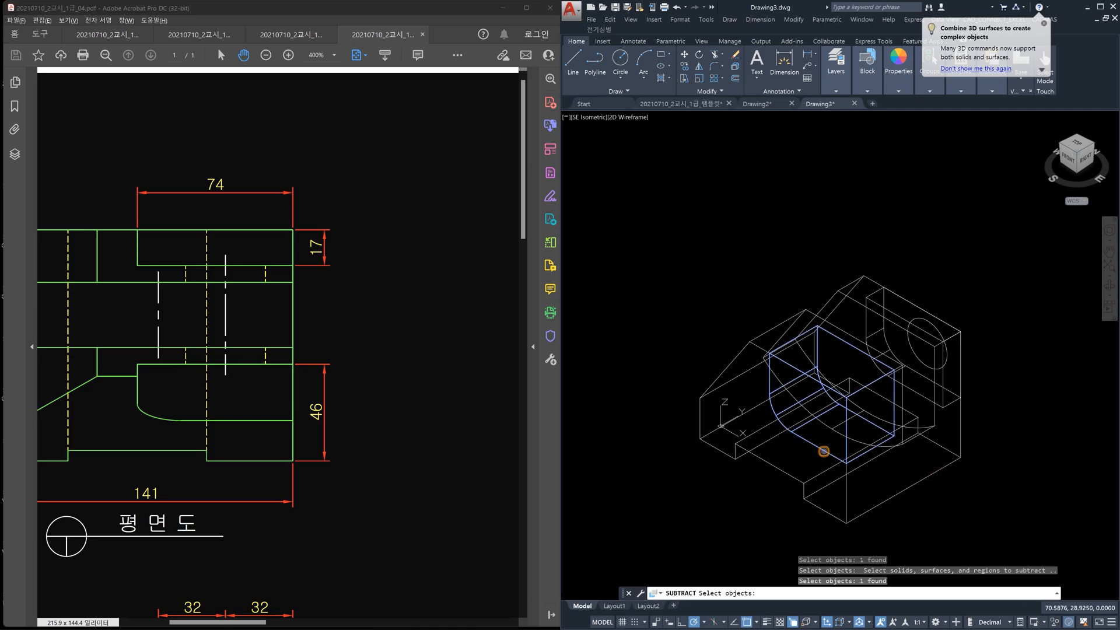
{"action": "left_click", "coordinate": [949, 400]}
{"action": "key", "text": "Return"}
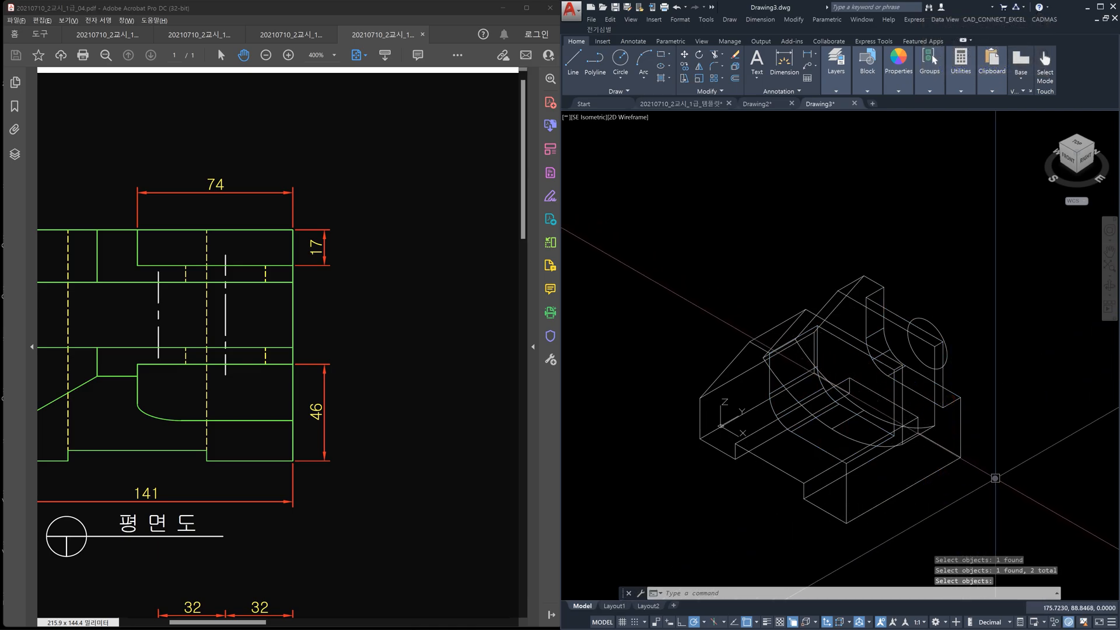
{"action": "key", "text": "Escape"}
{"action": "key", "text": "Escape"}
{"action": "key", "text": "Escape"}
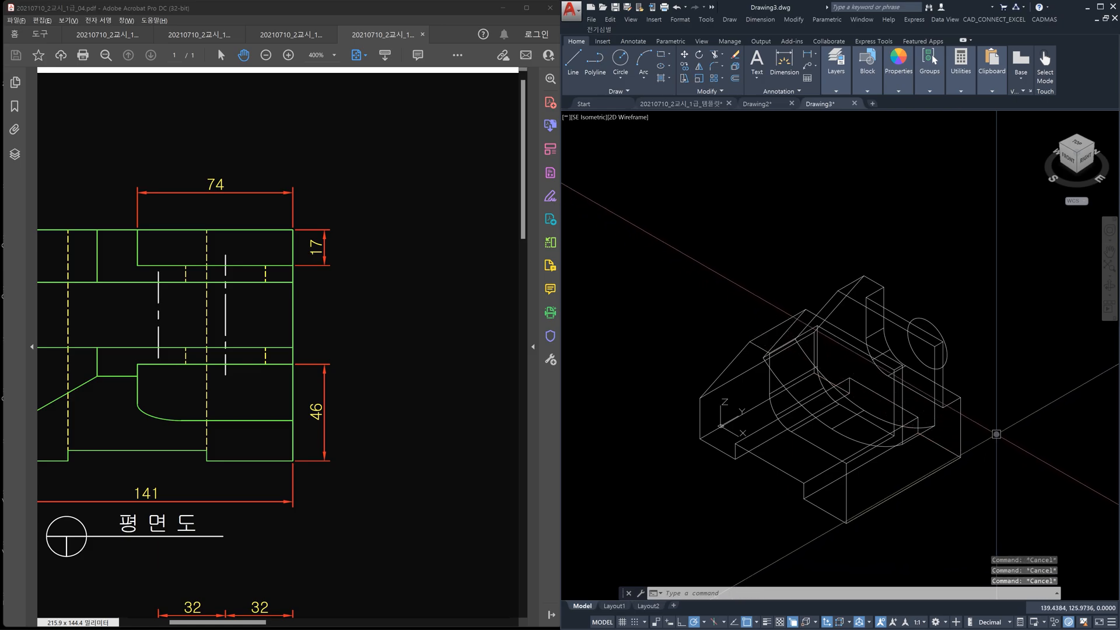
{"action": "middle_click_drag", "start_coordinate": [996, 434], "coordinate": [653, 373], "text": "shift"}
{"action": "key", "text": "Escape"}
{"action": "key", "text": "Escape"}
{"action": "key", "text": "Escape"}
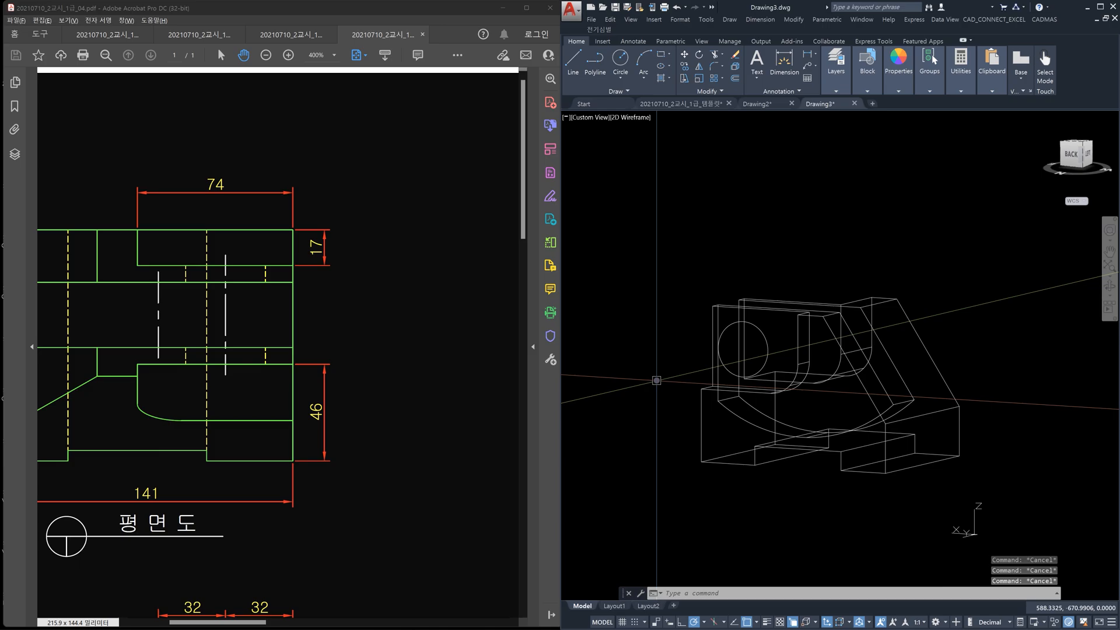
{"action": "type", "text": "presspull"}
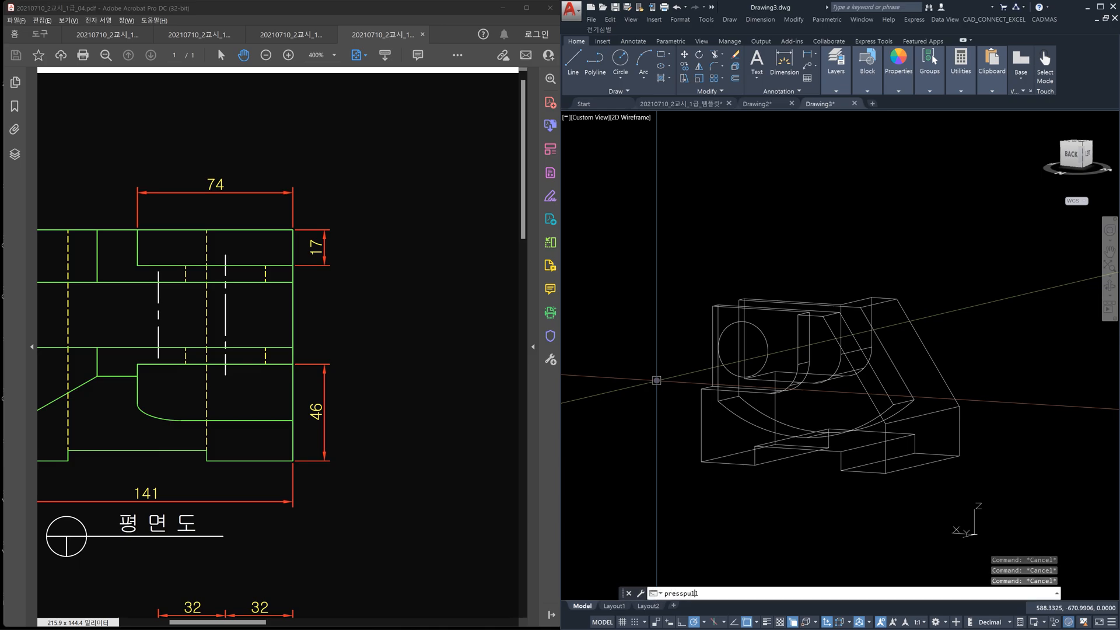
{"action": "key", "text": "Return"}
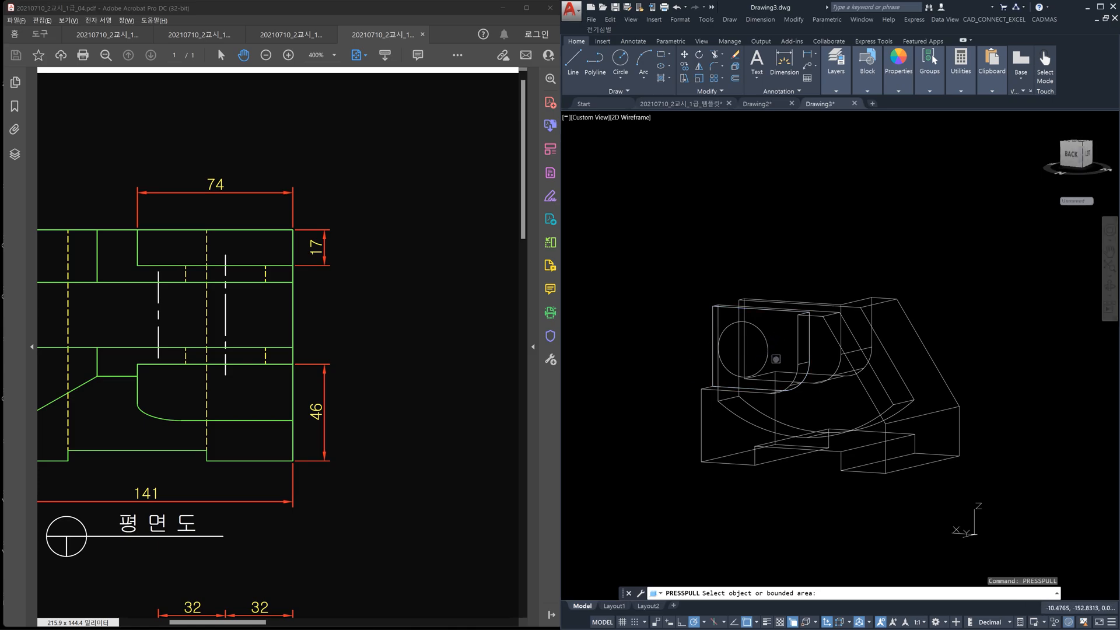
{"action": "scroll", "coordinate": [774, 340], "scroll_direction": "up", "scroll_amount": 4}
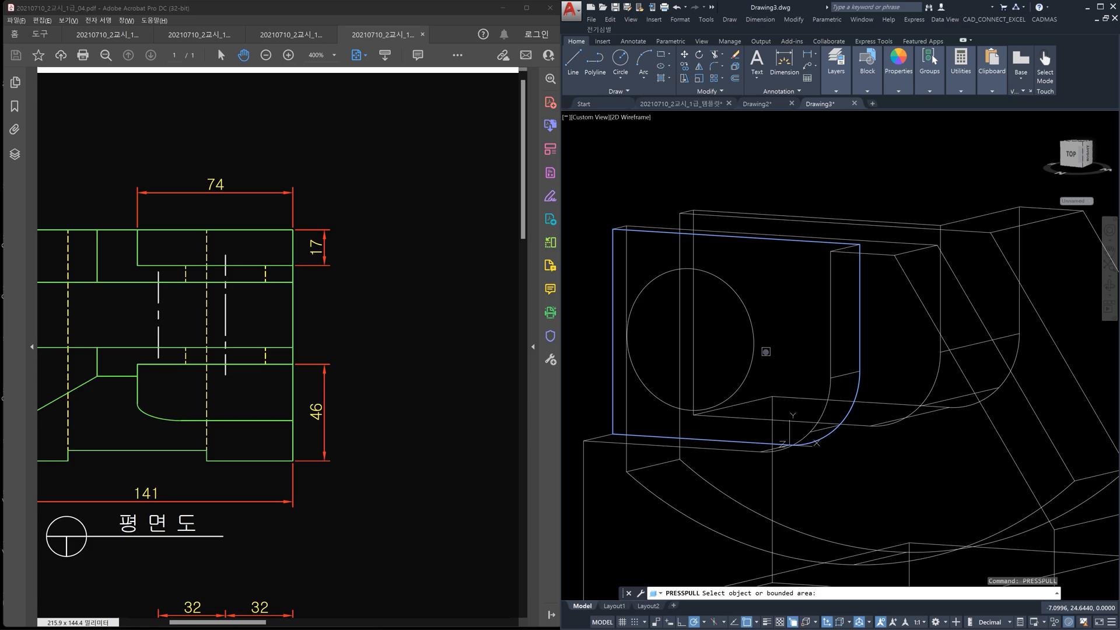
{"action": "middle_click_drag", "start_coordinate": [766, 352], "coordinate": [847, 365], "text": "shift"}
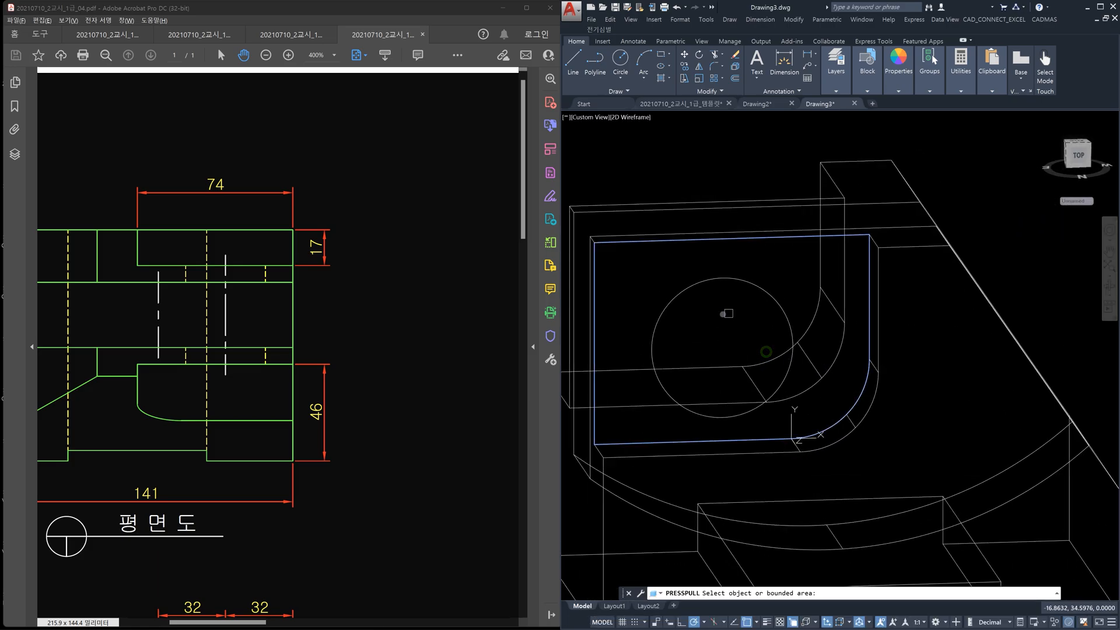
{"action": "middle_click_drag", "start_coordinate": [671, 325], "coordinate": [992, 366], "text": "shift"}
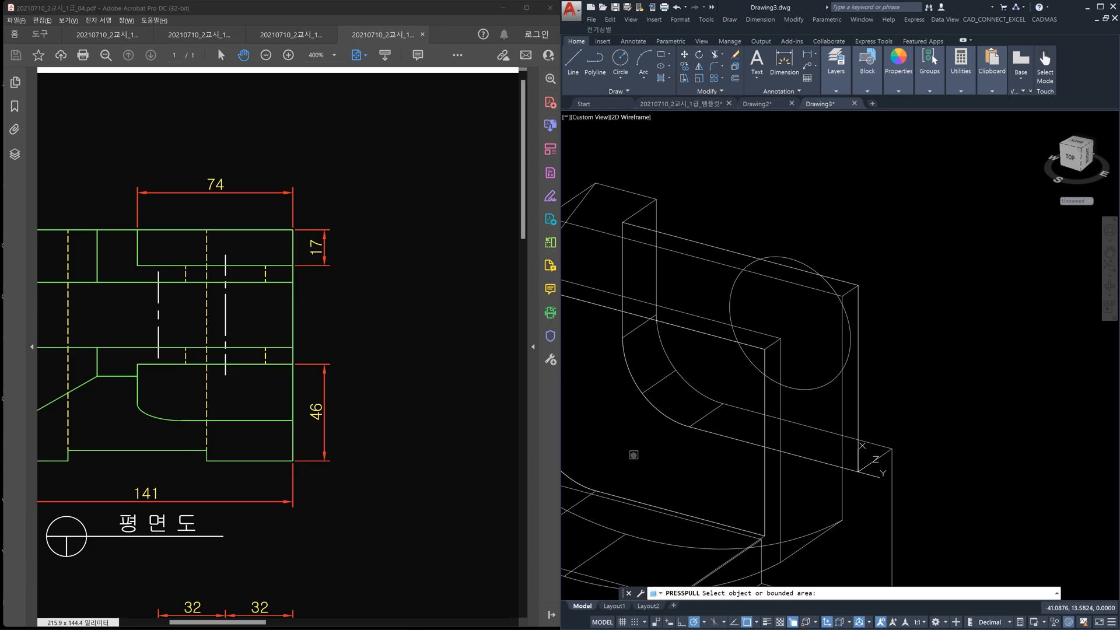
{"action": "key", "text": "Escape"}
{"action": "key", "text": "Escape"}
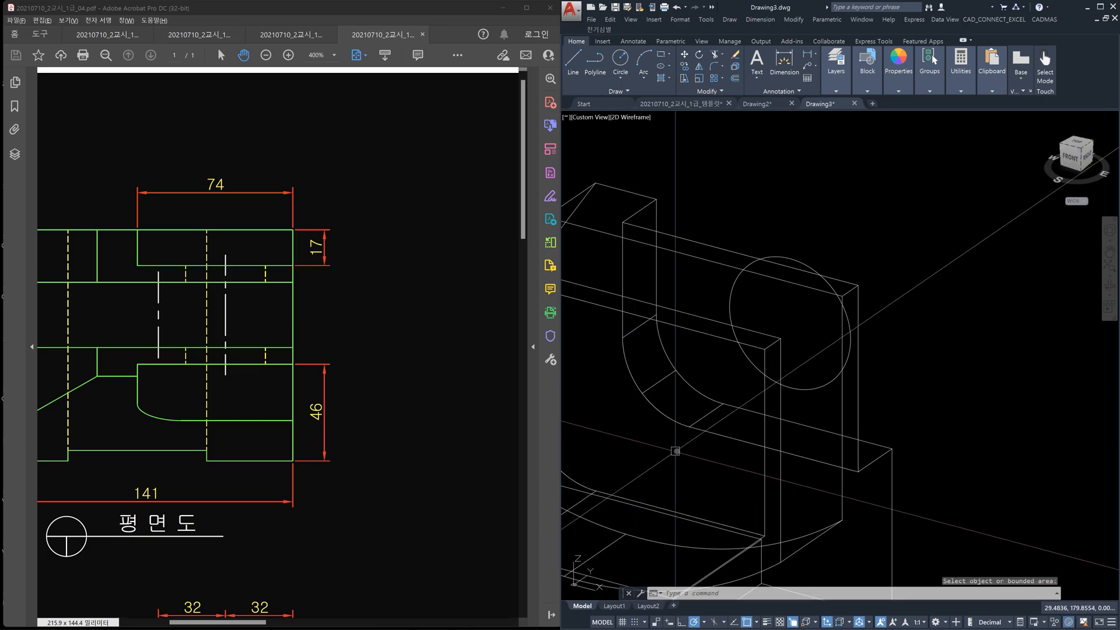
Step: Move the circle 17 inward from the back face's recess corner to the matching corner of the recessed wall face
{"action": "scroll", "coordinate": [874, 420], "scroll_direction": "down", "scroll_amount": 5}
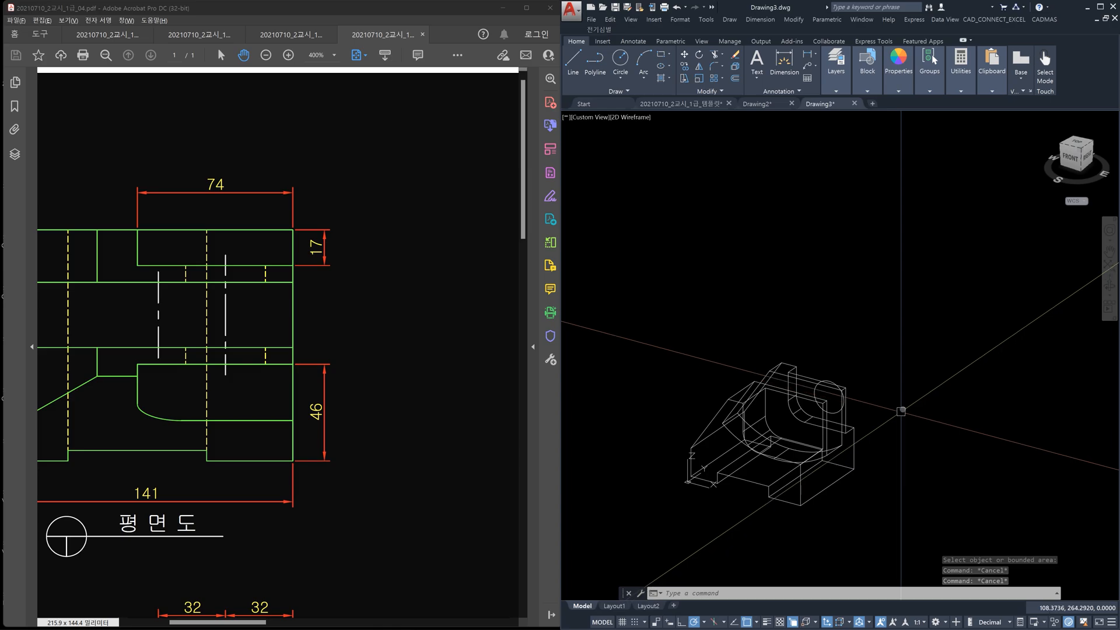
{"action": "middle_click_drag", "start_coordinate": [905, 412], "coordinate": [641, 412], "text": "shift"}
{"action": "scroll", "coordinate": [781, 364], "scroll_direction": "up", "scroll_amount": 5}
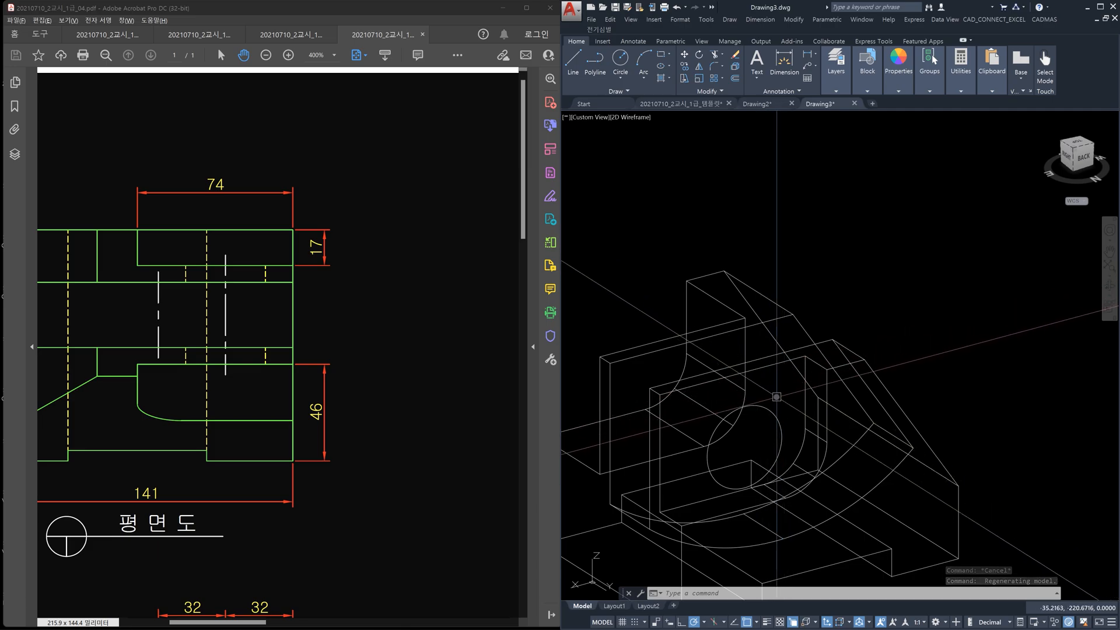
{"action": "middle_click_drag", "start_coordinate": [777, 398], "coordinate": [832, 341]}
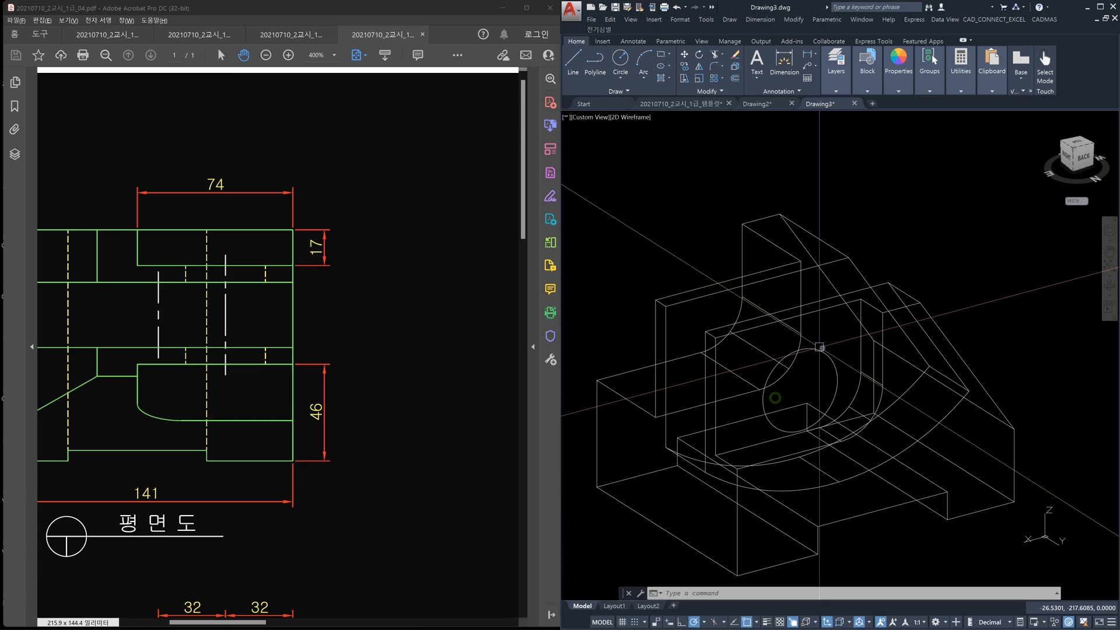
{"action": "type", "text": "m"}
{"action": "key", "text": "space"}
{"action": "left_click", "coordinate": [821, 347]}
{"action": "key", "text": "space"}
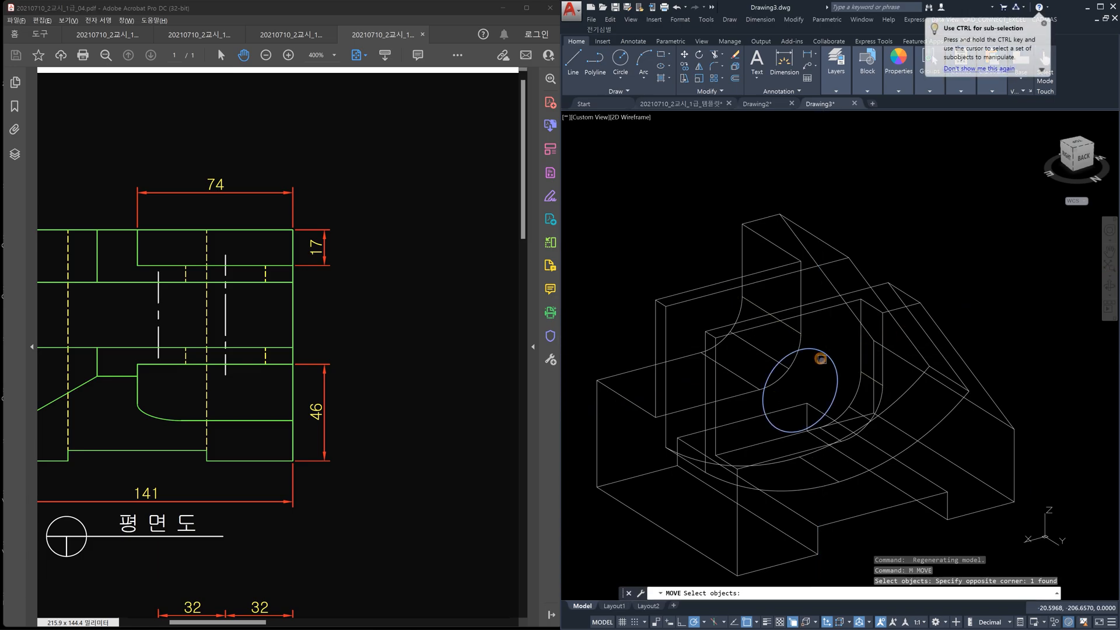
{"action": "scroll", "coordinate": [759, 457], "scroll_direction": "up", "scroll_amount": 5}
{"action": "left_click", "coordinate": [689, 453]}
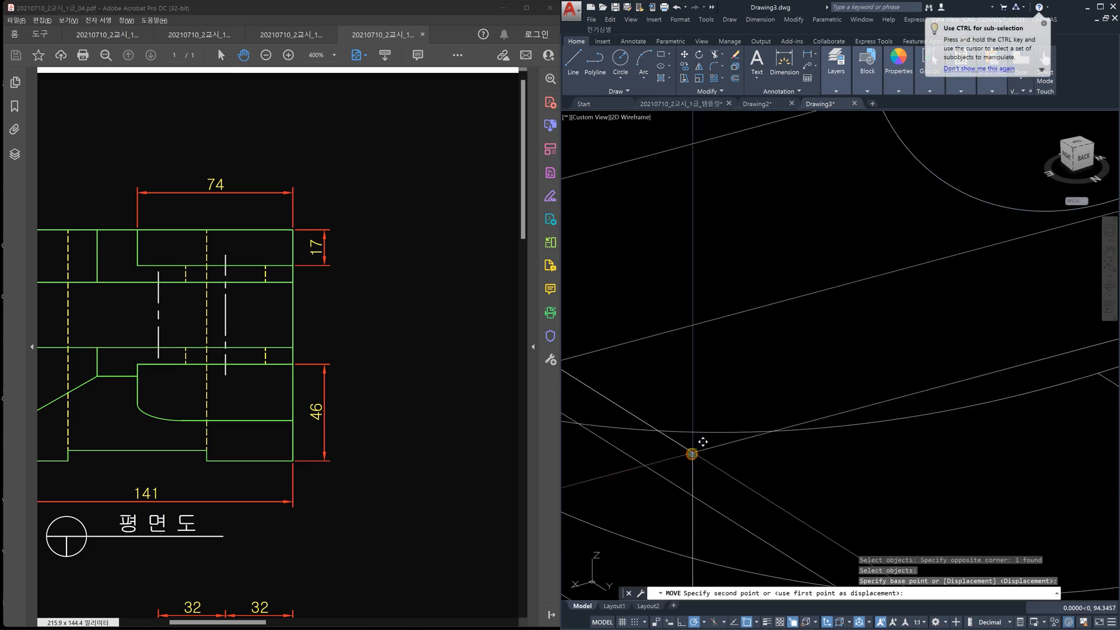
{"action": "middle_click_drag", "start_coordinate": [693, 424], "coordinate": [786, 473]}
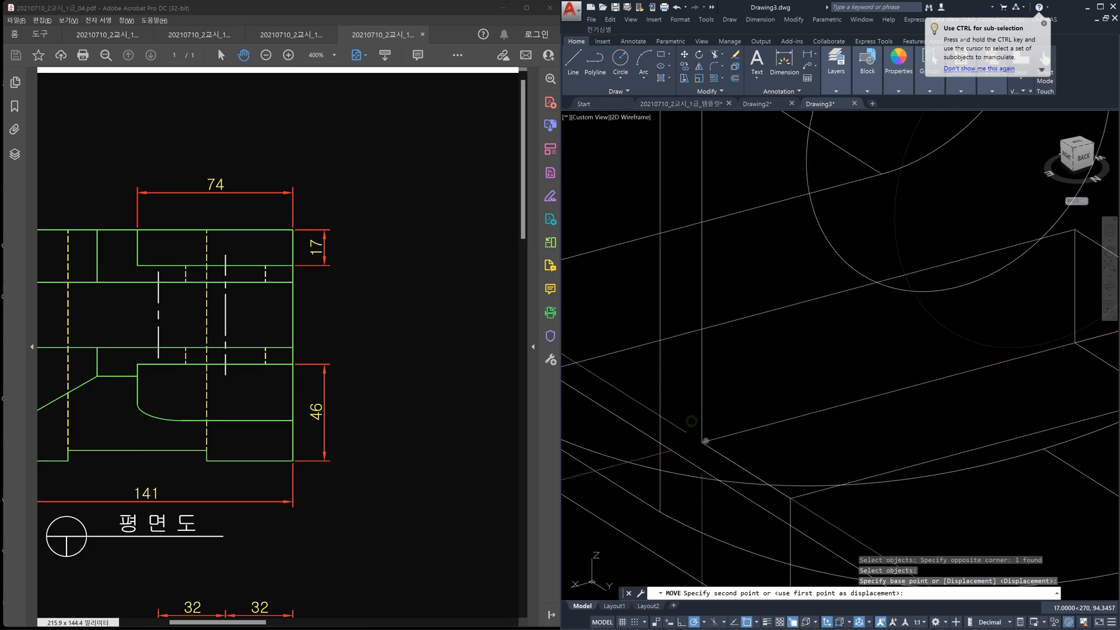
{"action": "left_click", "coordinate": [705, 440]}
{"action": "scroll", "coordinate": [907, 423], "scroll_direction": "down", "scroll_amount": 5}
{"action": "middle_click_drag", "start_coordinate": [925, 396], "coordinate": [917, 443]}
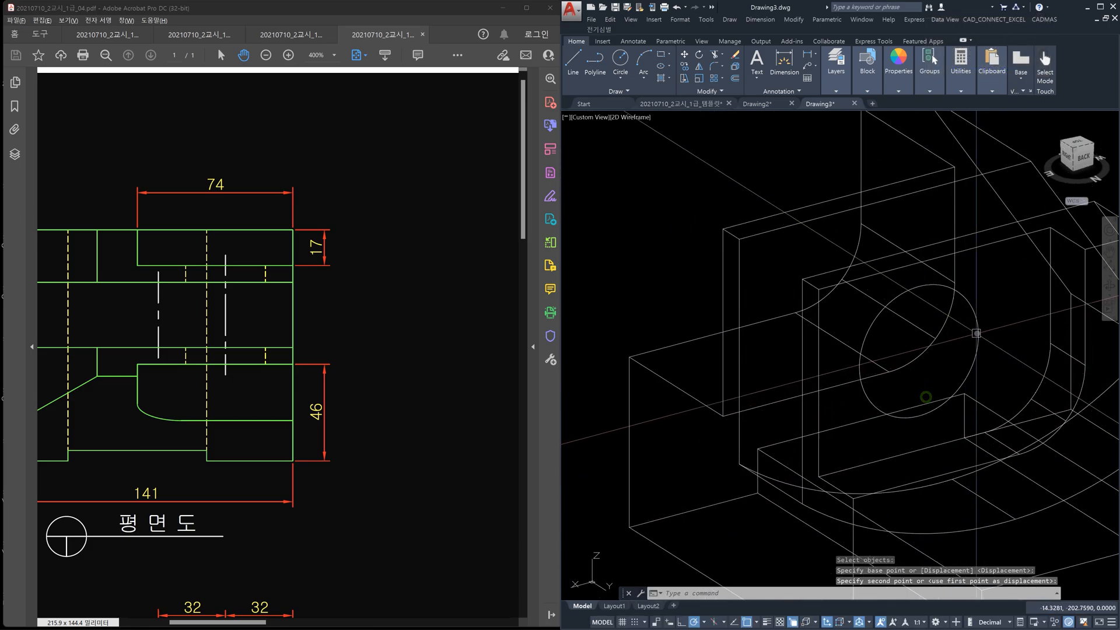
{"action": "left_click", "coordinate": [977, 333]}
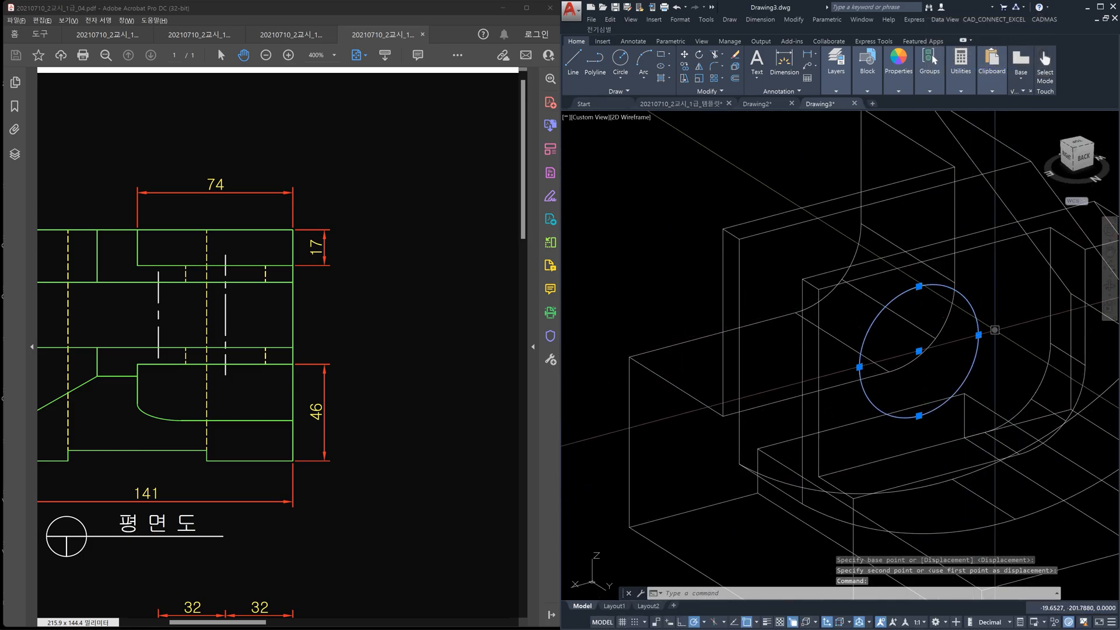
{"action": "key", "text": "Escape"}
{"action": "key", "text": "Escape"}
{"action": "key", "text": "Escape"}
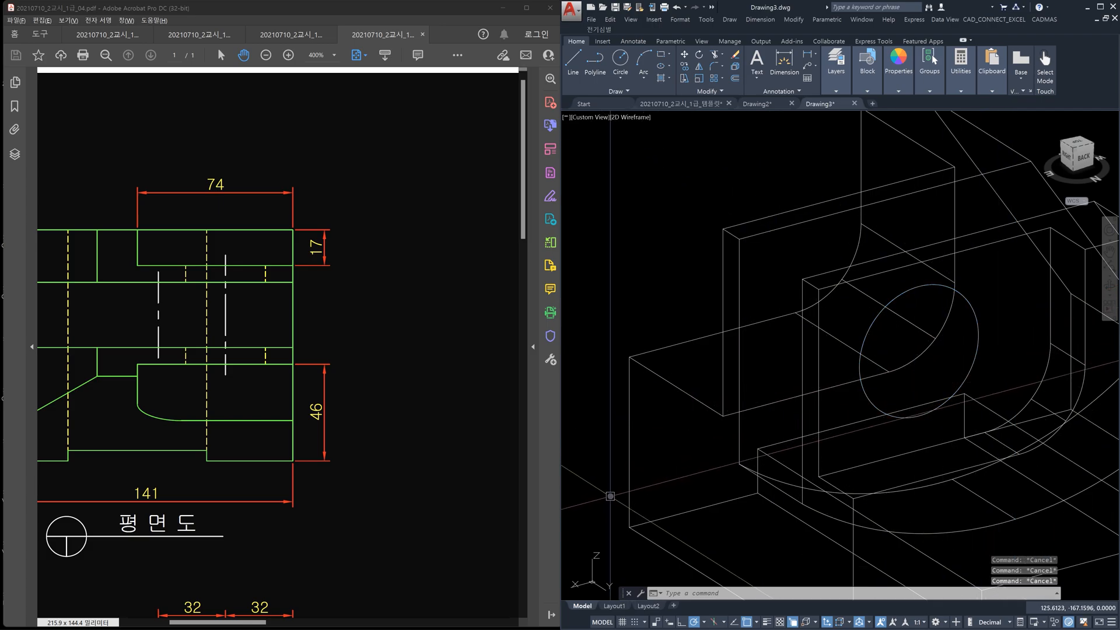
Step: Presspull the circular area through both upright walls to cut the round holes
{"action": "type", "text": "press"}
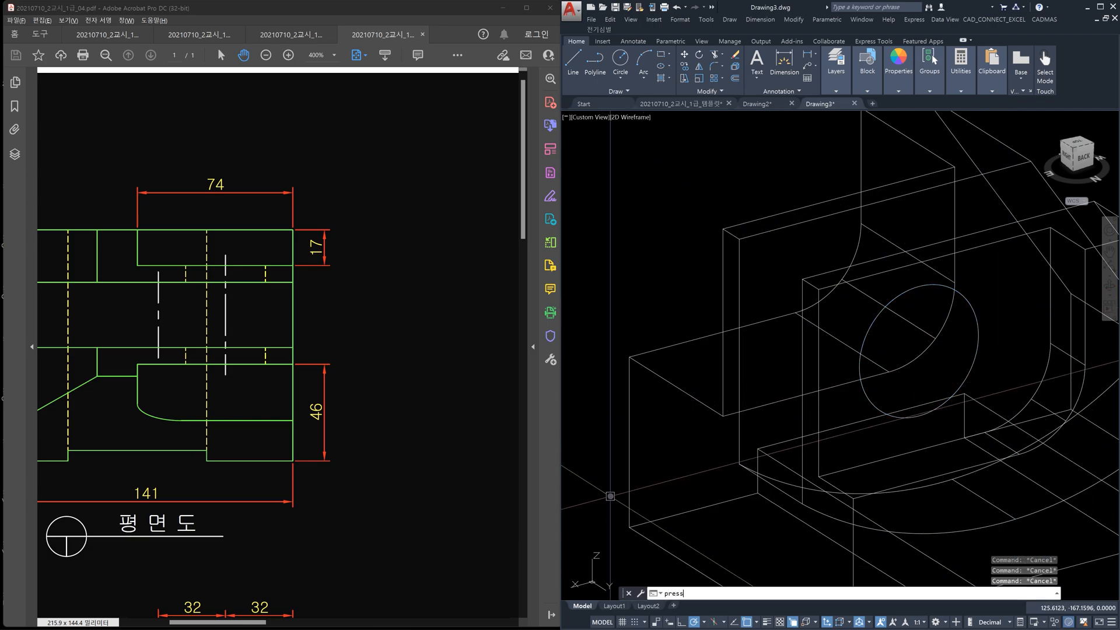
{"action": "type", "text": "pull"}
{"action": "key", "text": "Return"}
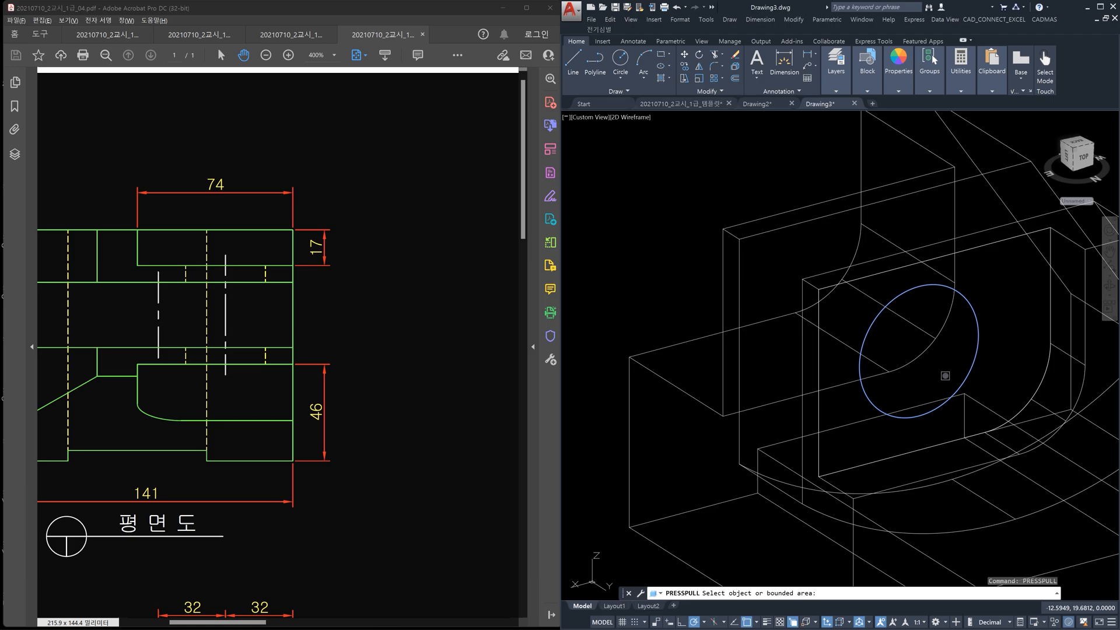
{"action": "left_click", "coordinate": [944, 376]}
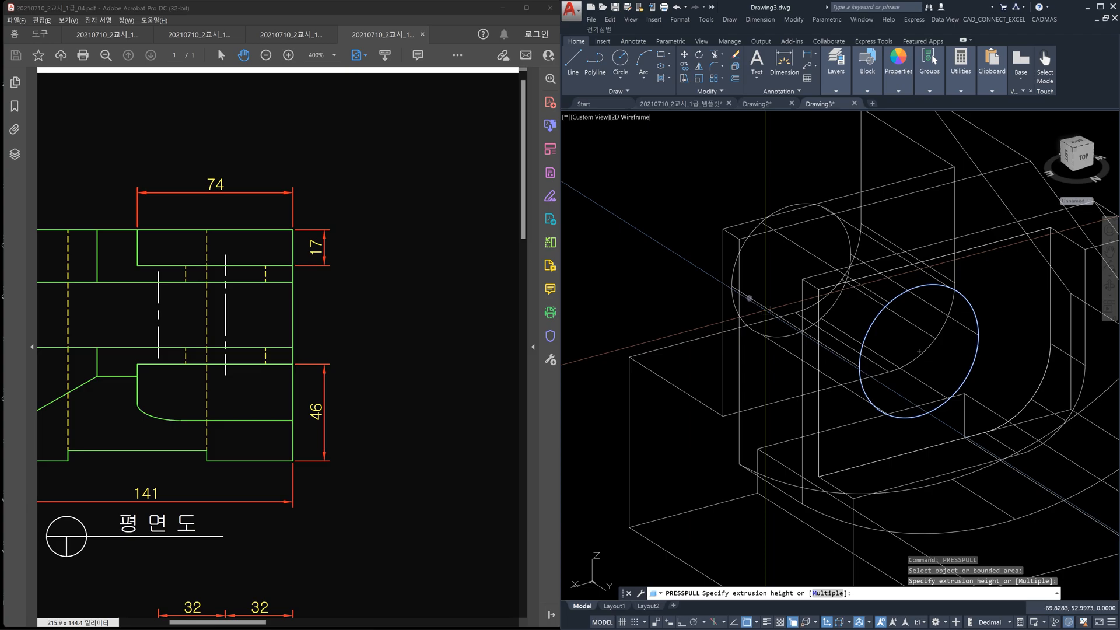
{"action": "left_click", "coordinate": [632, 254]}
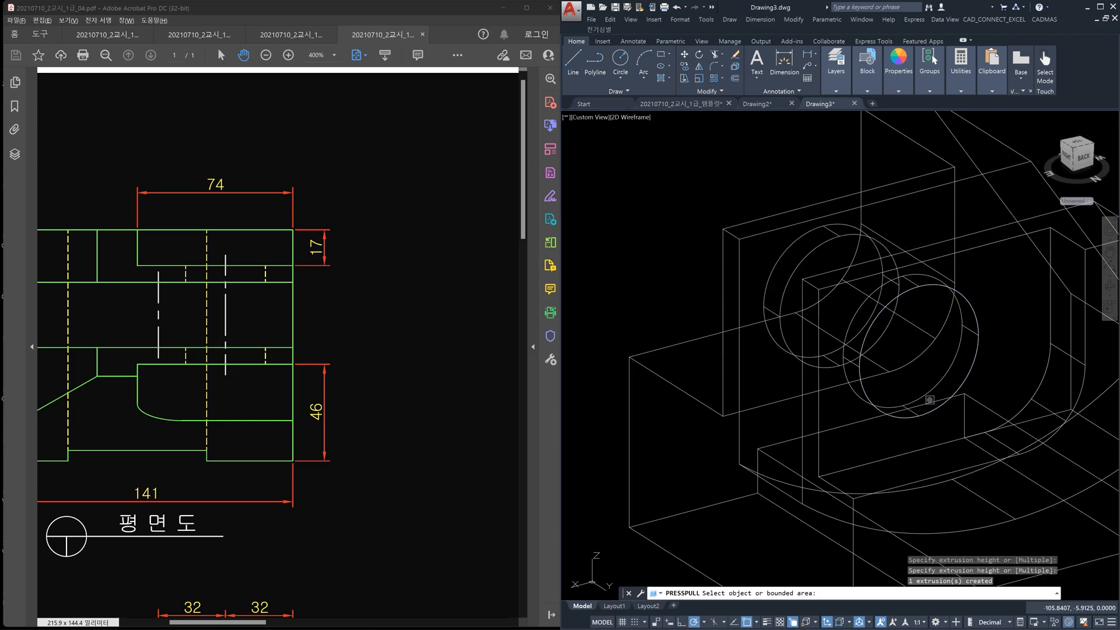
{"action": "right_click", "coordinate": [872, 416]}
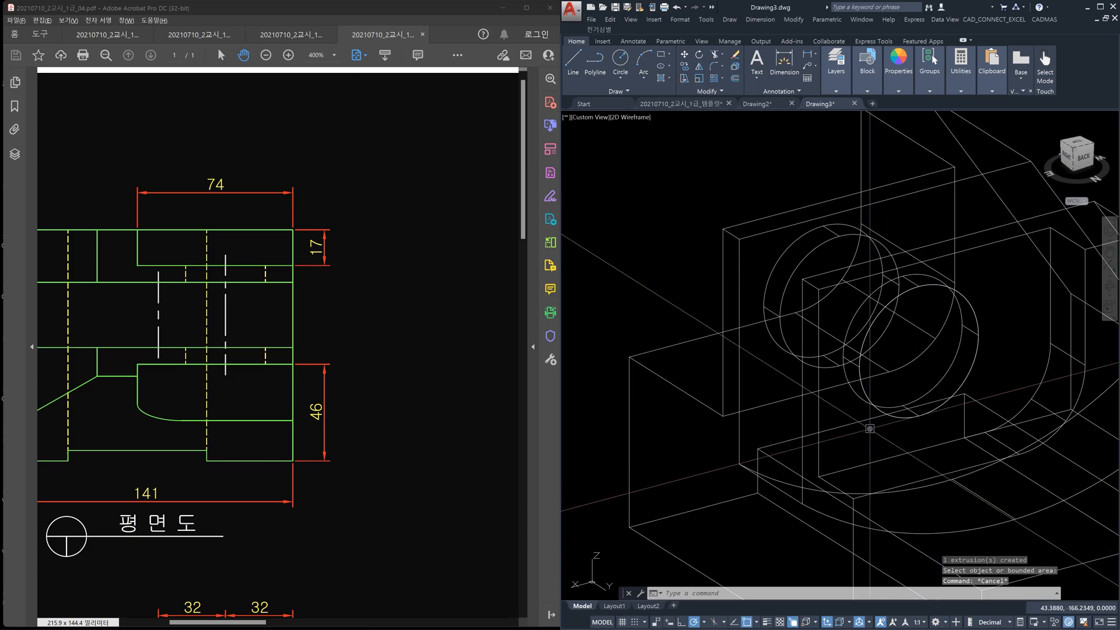
Step: Examine the wall holes from other angles and the sloped front face in the drawing's right-side view
{"action": "middle_click_drag", "start_coordinate": [900, 454], "coordinate": [917, 502], "text": "shift"}
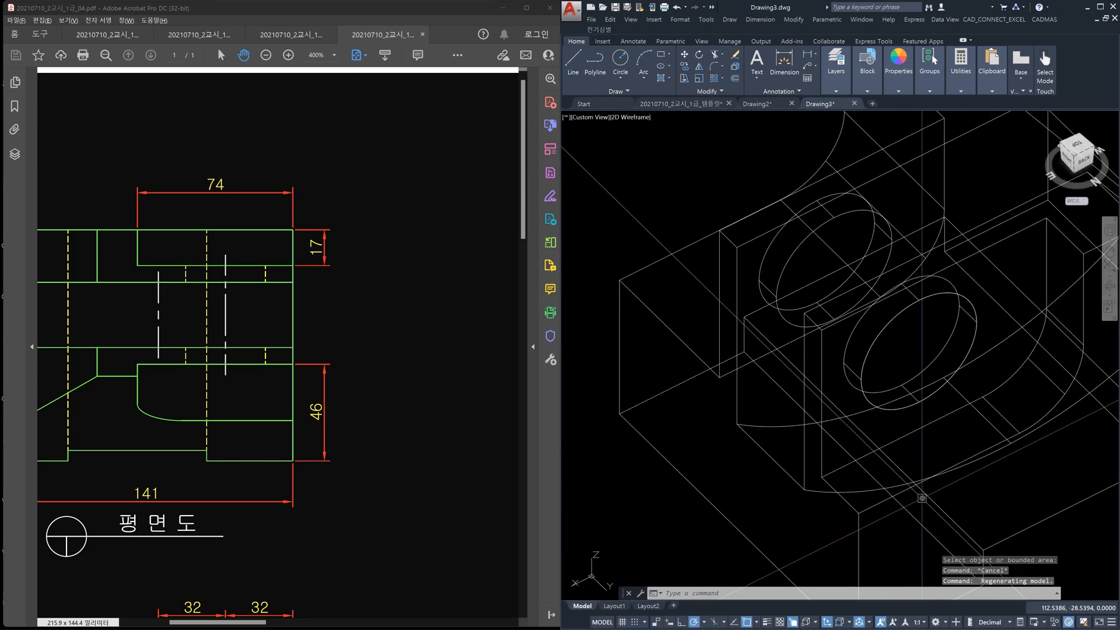
{"action": "middle_click_drag", "start_coordinate": [887, 483], "coordinate": [1000, 412], "text": "shift"}
{"action": "scroll", "coordinate": [962, 426], "scroll_direction": "down", "scroll_amount": 5}
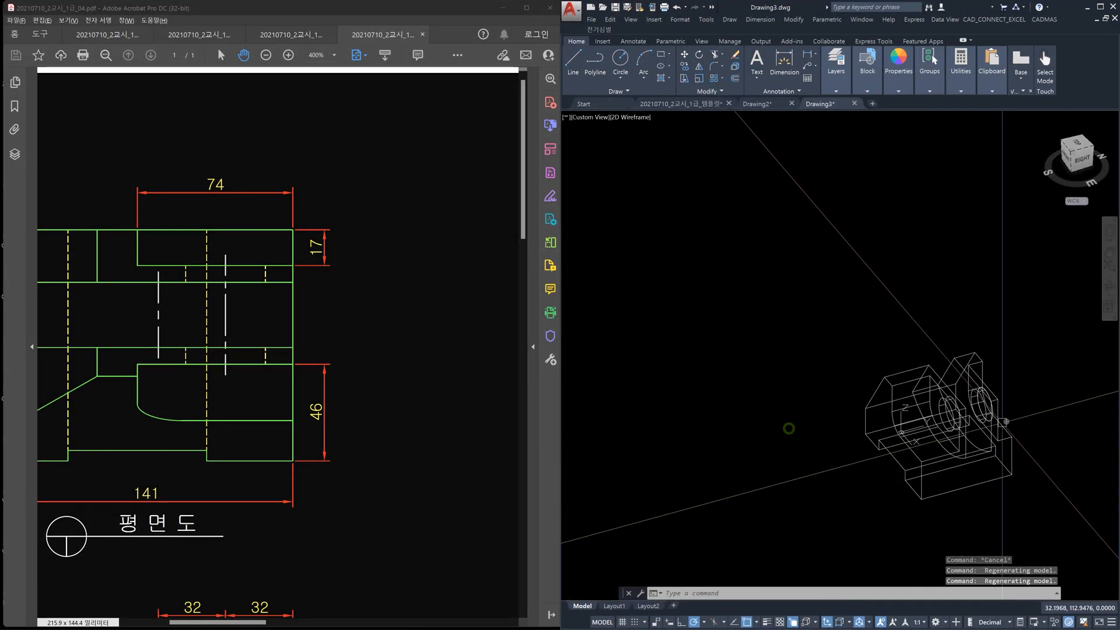
{"action": "middle_click_drag", "start_coordinate": [952, 451], "coordinate": [951, 453], "text": "shift"}
{"action": "scroll", "coordinate": [287, 327], "scroll_direction": "down", "scroll_amount": 6}
{"action": "scroll", "coordinate": [288, 327], "scroll_direction": "right", "scroll_amount": 4}
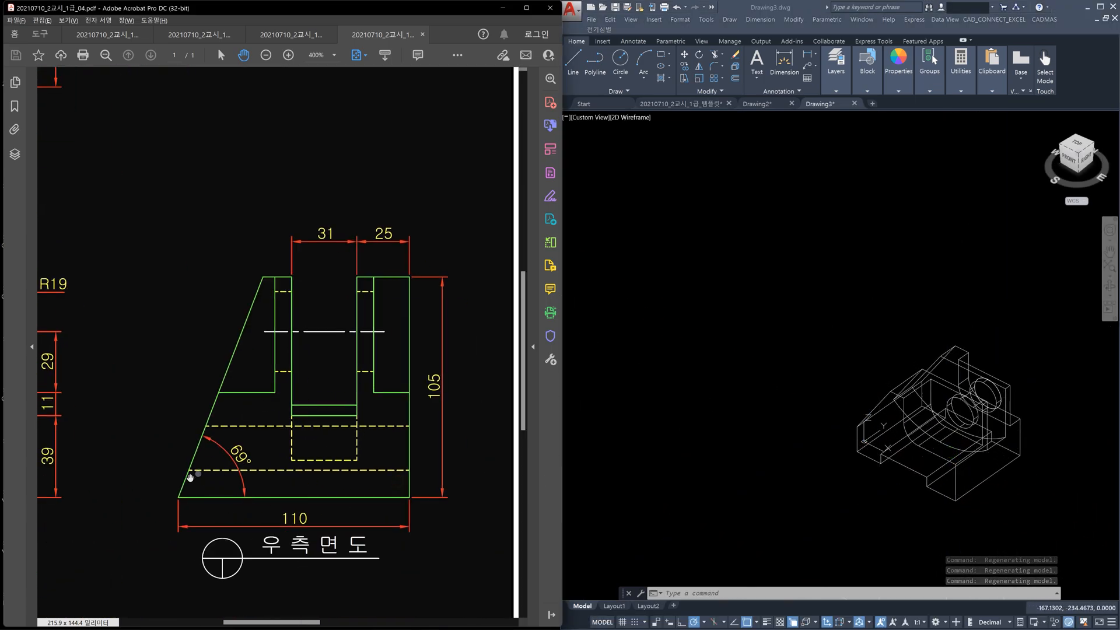
{"action": "scroll", "coordinate": [973, 494], "scroll_direction": "up", "scroll_amount": 2}
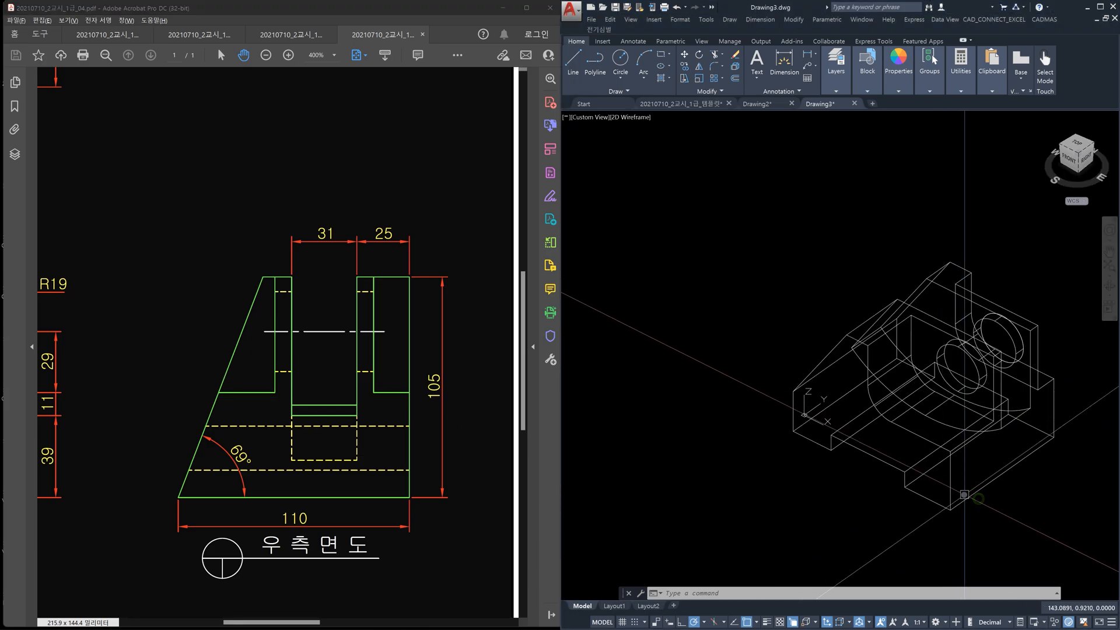
{"action": "key", "text": "Escape"}
{"action": "key", "text": "Escape"}
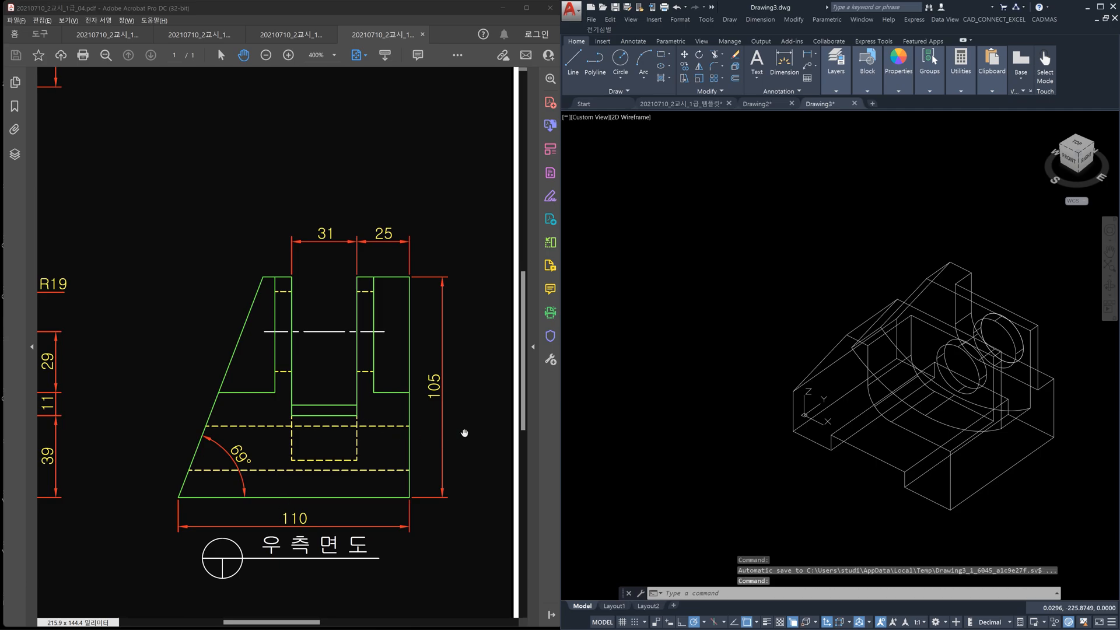
Step: Set the UCS on the right side face, with its origin at the bottom front corner, X along the bottom edge and Y up the vertical edge
{"action": "left_click", "coordinate": [833, 510]}
{"action": "key", "text": "Escape"}
{"action": "middle_click_drag", "start_coordinate": [960, 538], "coordinate": [856, 488]}
{"action": "type", "text": "ucs"}
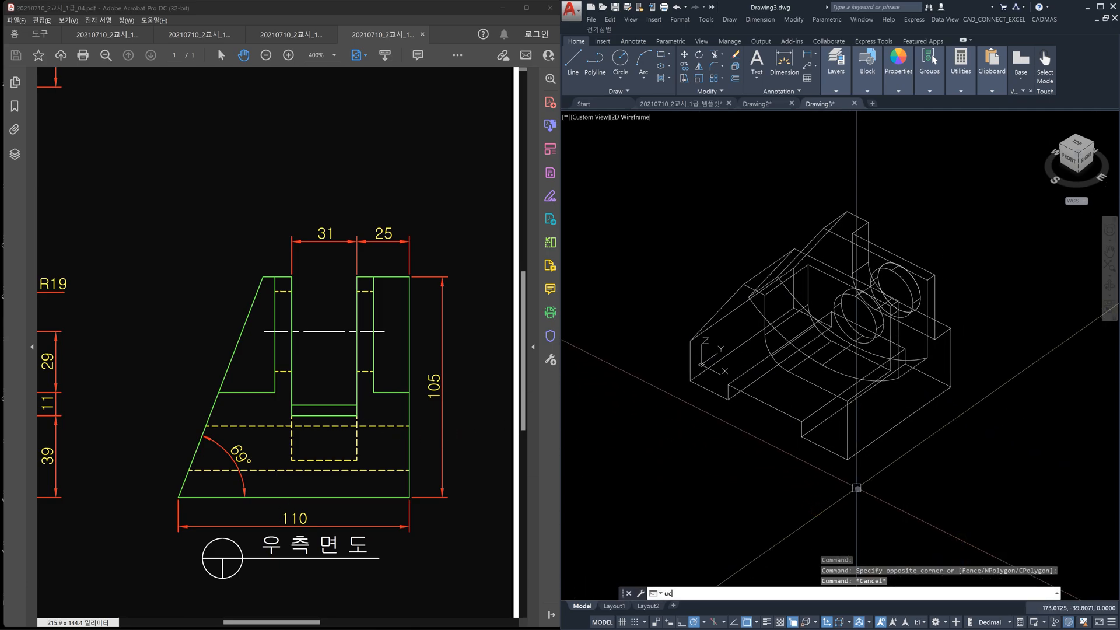
{"action": "key", "text": "Return"}
{"action": "scroll", "coordinate": [856, 488], "scroll_direction": "up", "scroll_amount": 3}
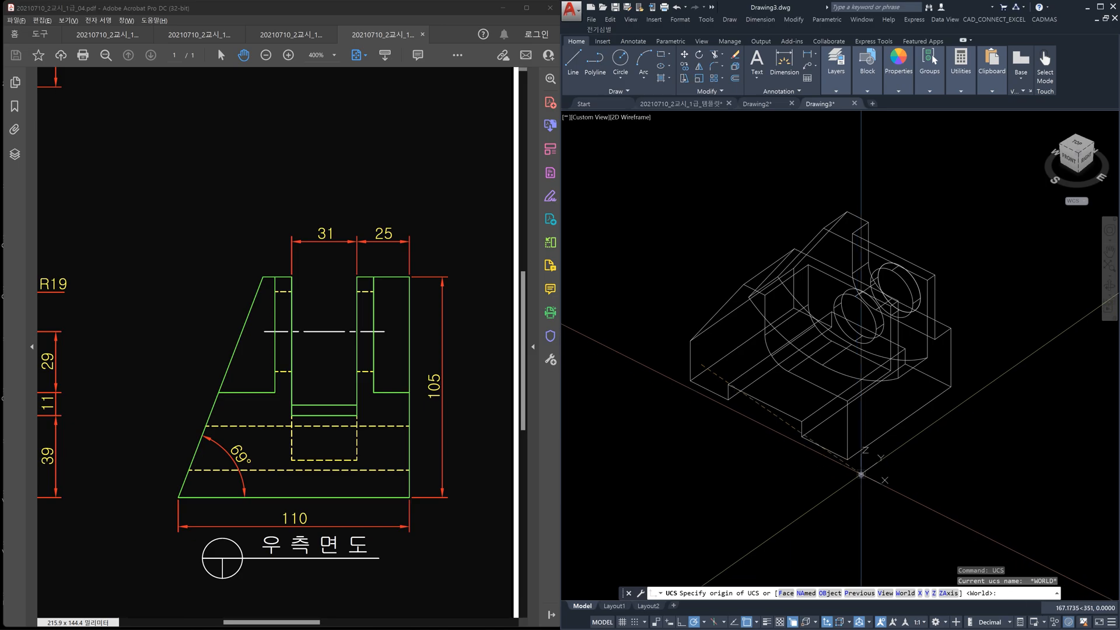
{"action": "left_click", "coordinate": [843, 454]}
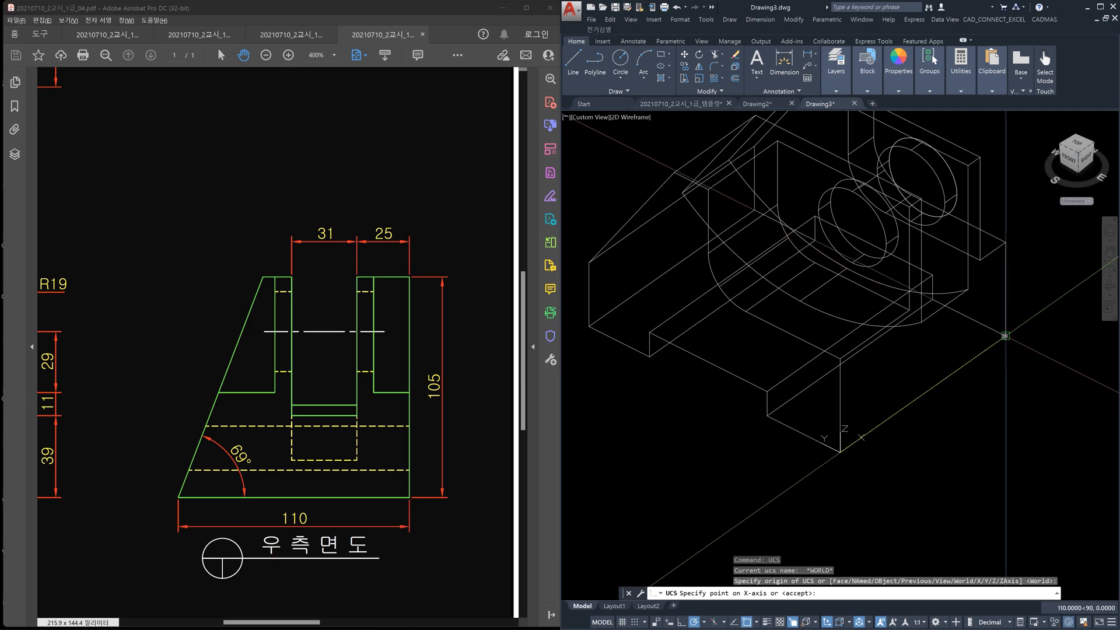
{"action": "left_click", "coordinate": [1003, 335]}
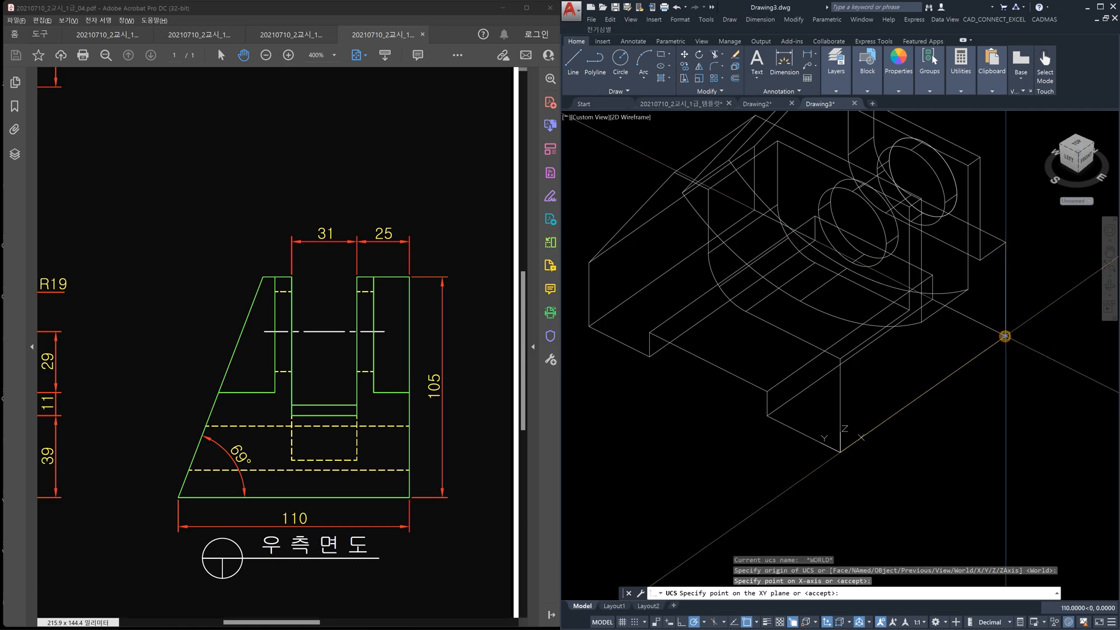
{"action": "left_click", "coordinate": [839, 360]}
{"action": "key", "text": "Escape"}
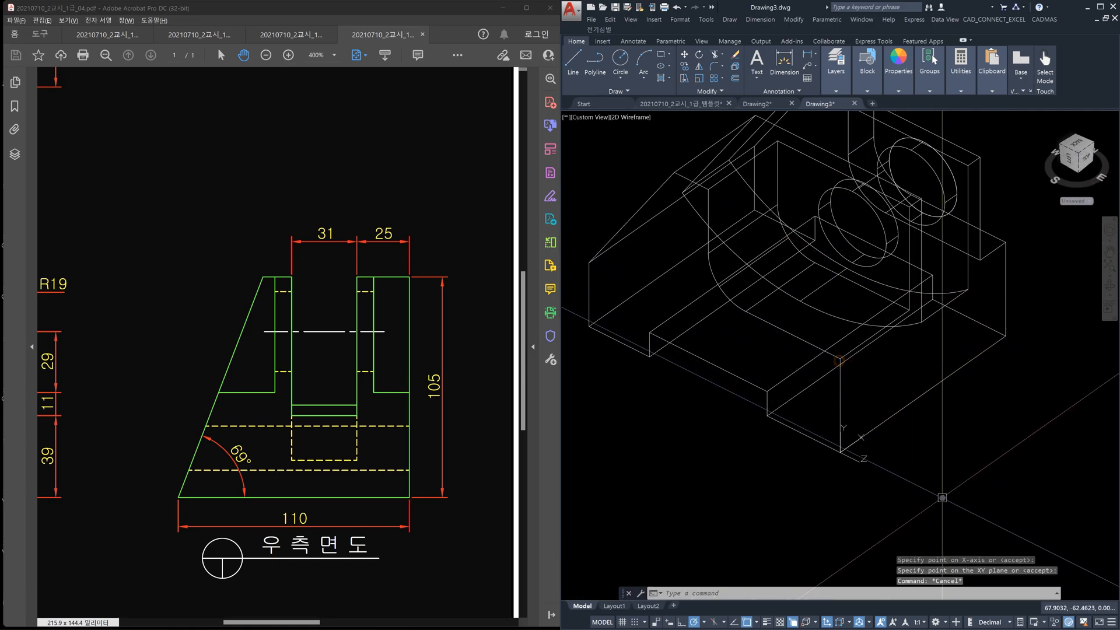
Step: Draw a line at 69° upward from the bottom front corner in the right side plane
{"action": "scroll", "coordinate": [933, 493], "scroll_direction": "down", "scroll_amount": 4}
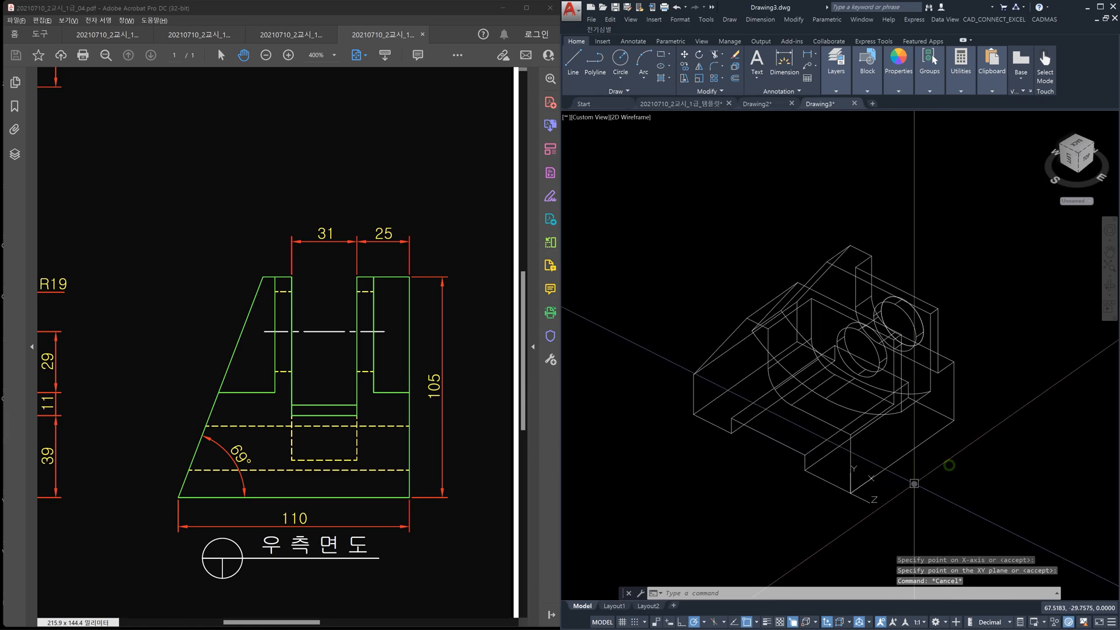
{"action": "type", "text": "l"}
{"action": "key", "text": "Return"}
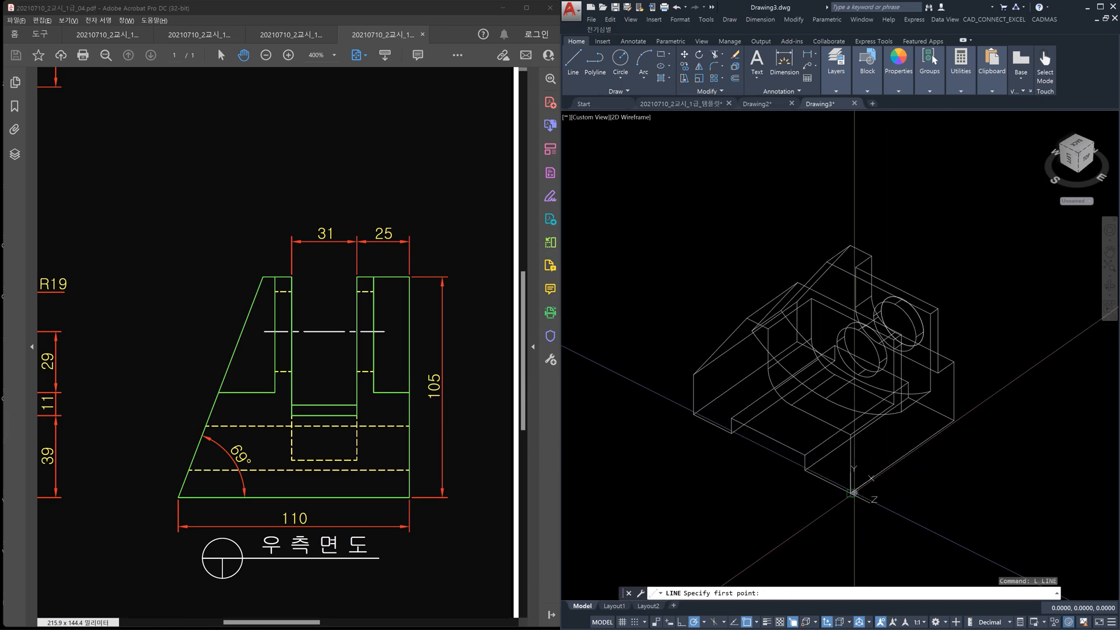
{"action": "left_click", "coordinate": [854, 490]}
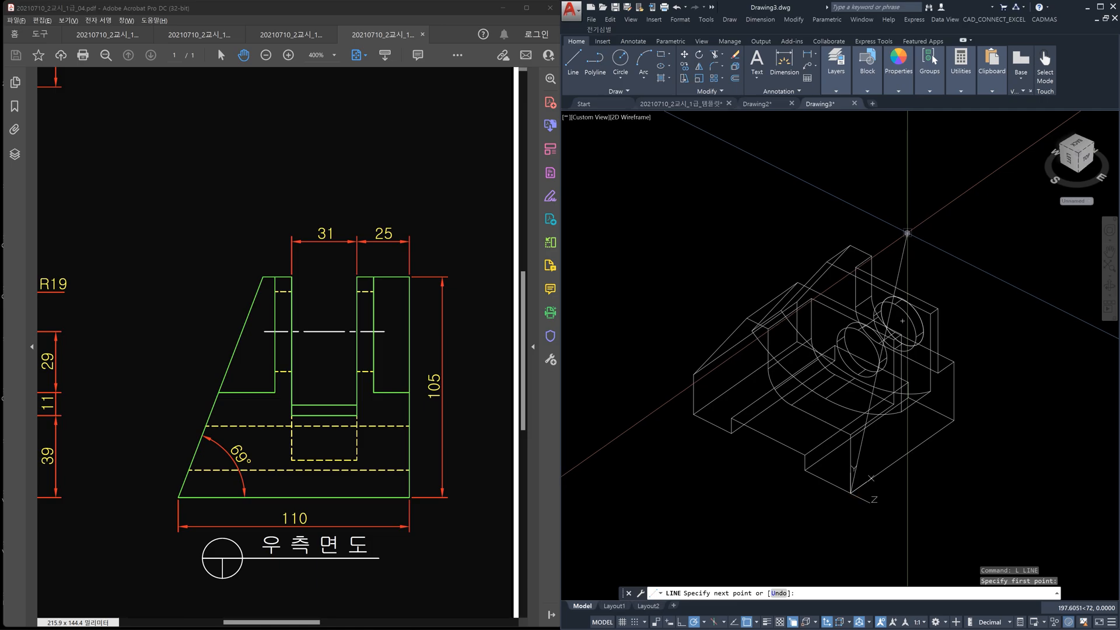
{"action": "key", "text": "F8"}
{"action": "type", "text": "<69"}
{"action": "key", "text": "Return"}
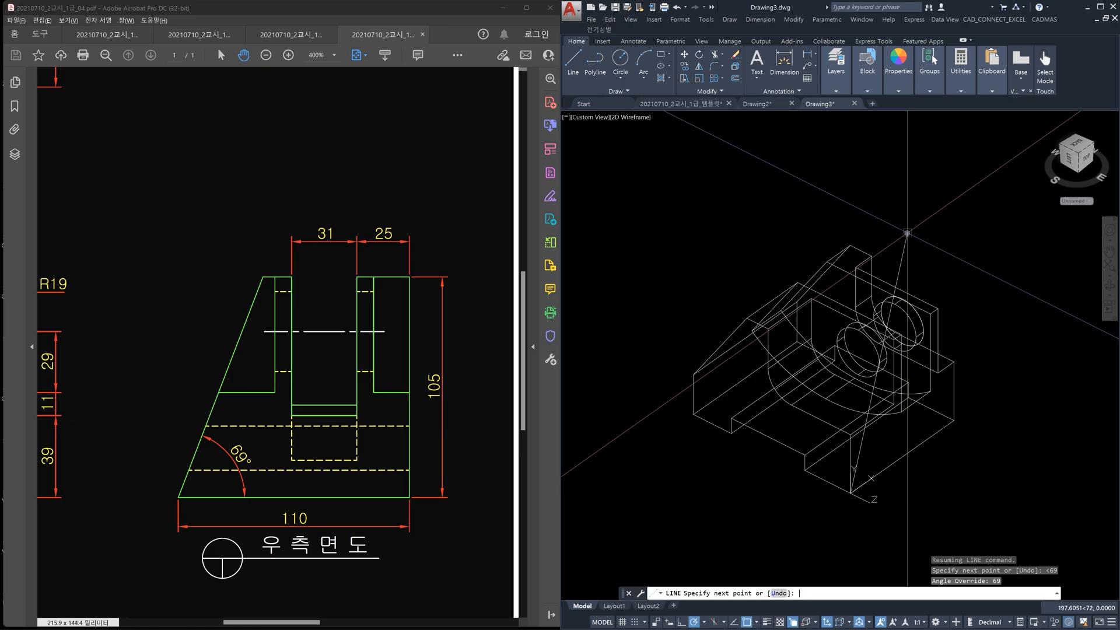
{"action": "left_click", "coordinate": [884, 203]}
{"action": "key", "text": "Escape"}
{"action": "key", "text": "Escape"}
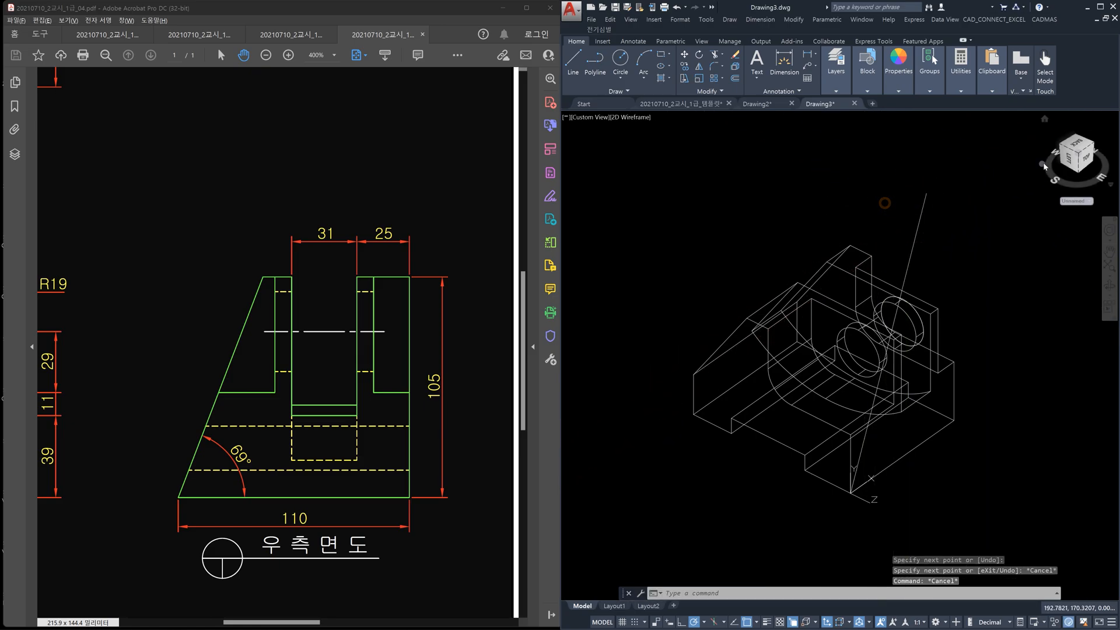
Step: Check the sloped line in the right view, restore the isometric view and delete the line
{"action": "left_click", "coordinate": [1085, 158]}
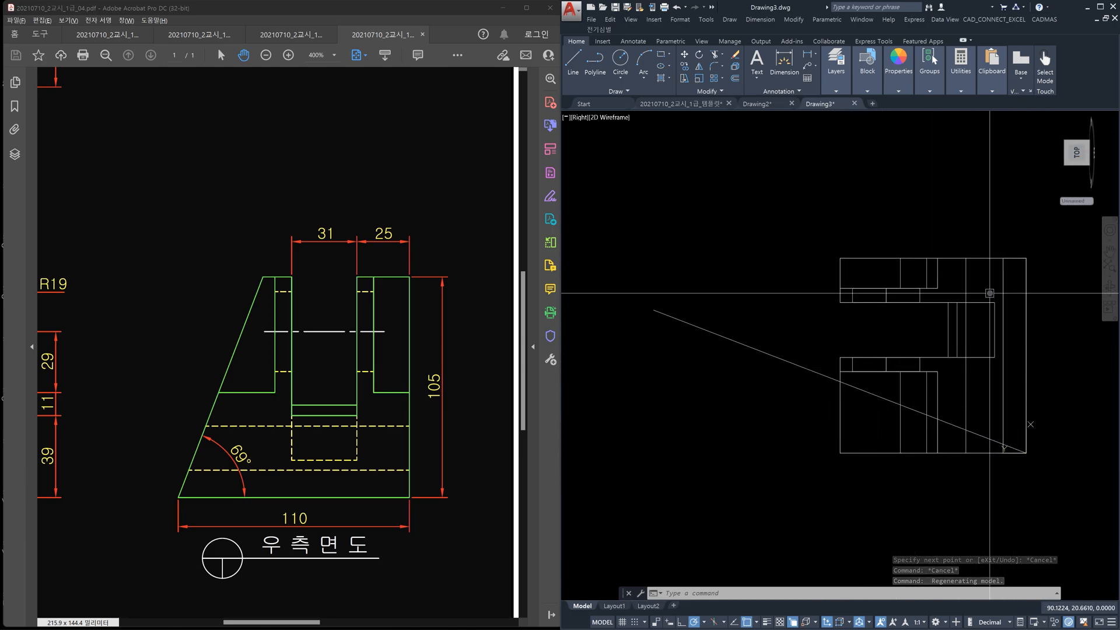
{"action": "key", "text": "ctrl+z"}
{"action": "left_click", "coordinate": [935, 211]}
{"action": "left_click", "coordinate": [900, 197]}
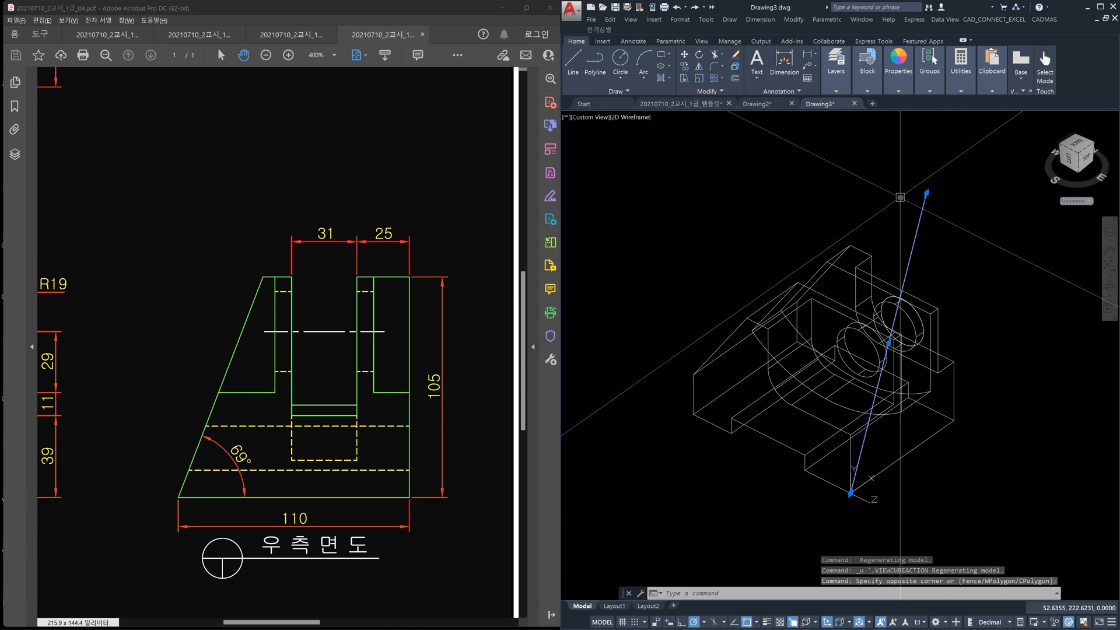
{"action": "key", "text": "Delete"}
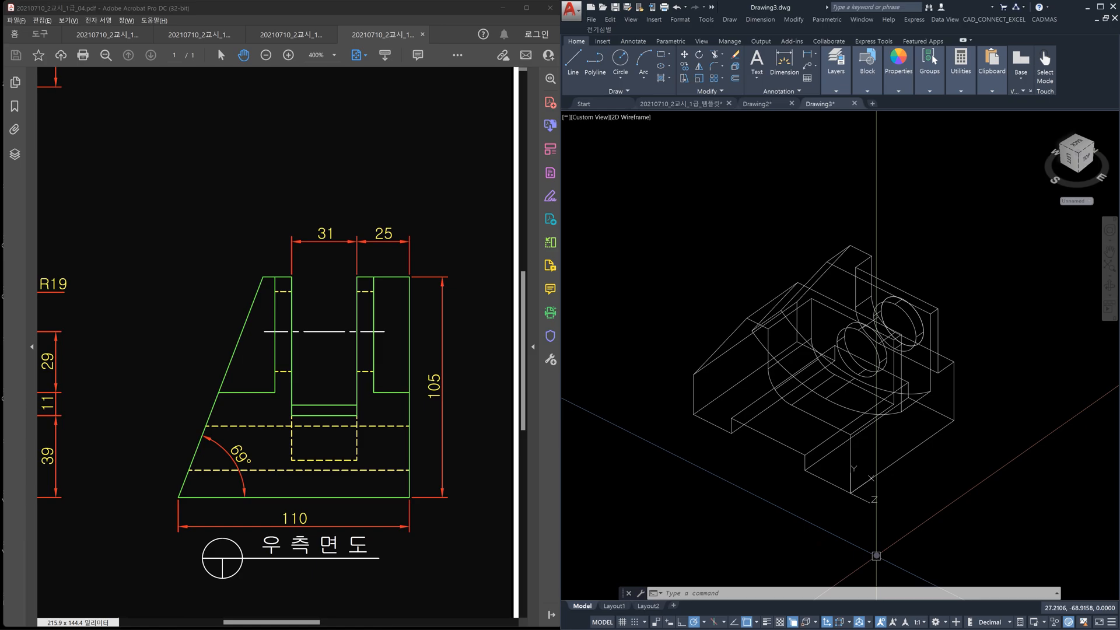
Step: Slice the solid along a plane rising at 69° from the bottom front corner of the right side face, keeping the rear part
{"action": "type", "text": "sl"}
{"action": "key", "text": "Return"}
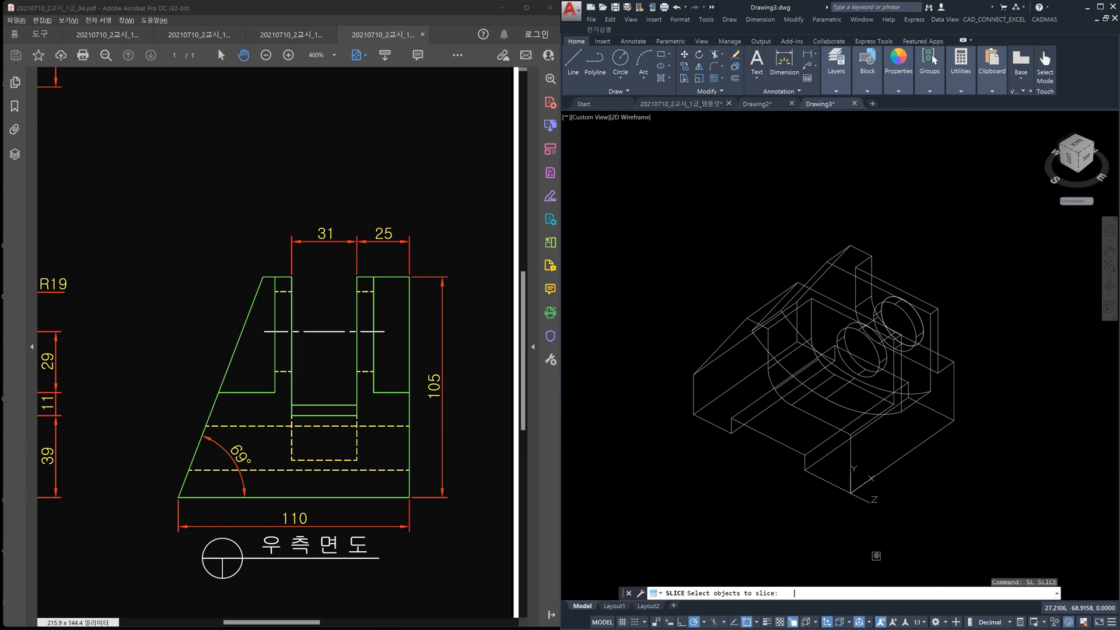
{"action": "left_click", "coordinate": [919, 452]}
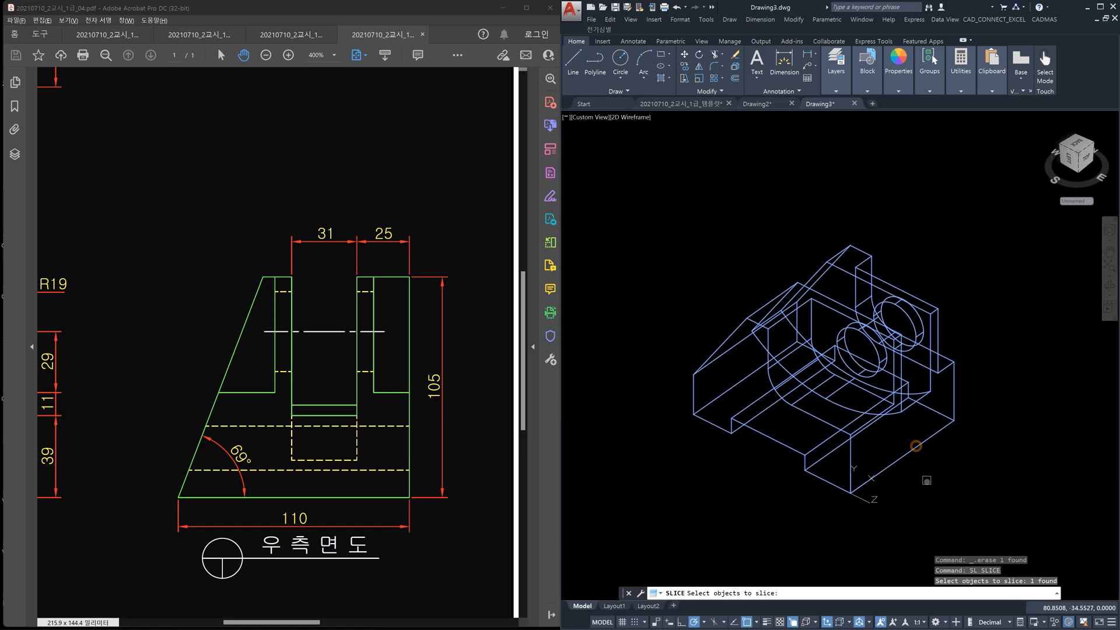
{"action": "key", "text": "Return"}
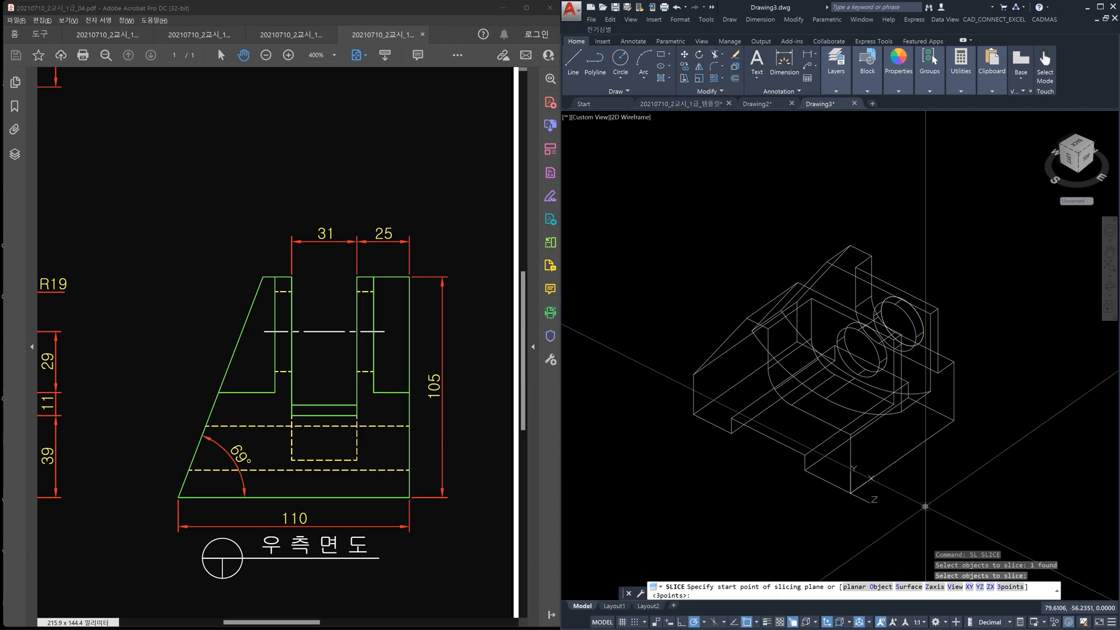
{"action": "left_click", "coordinate": [851, 492]}
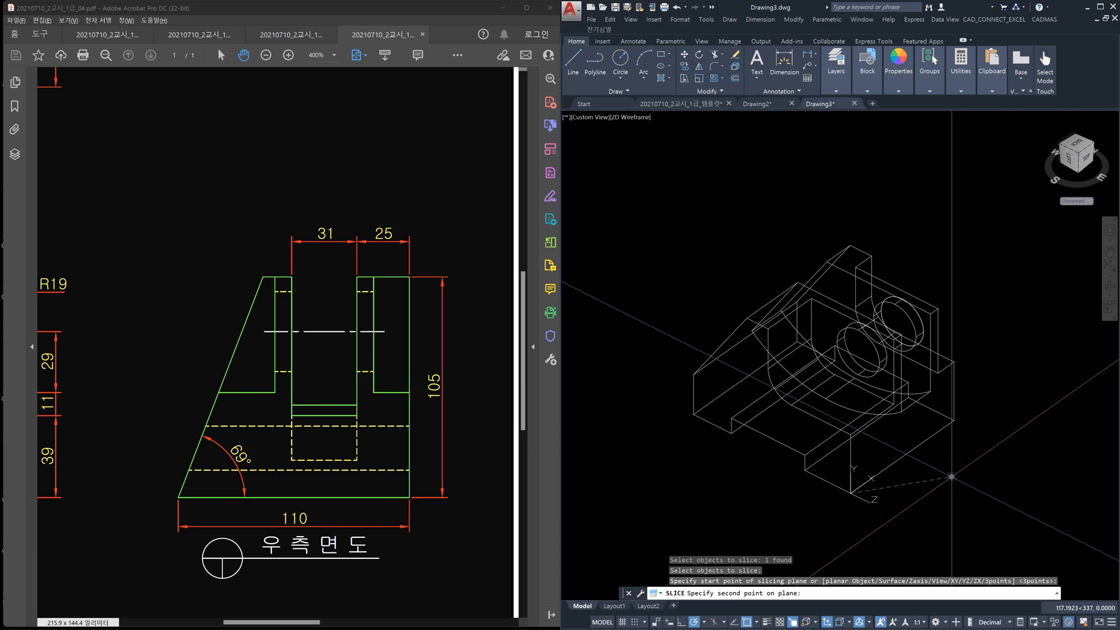
{"action": "type", "text": "@1<69"}
{"action": "key", "text": "Return"}
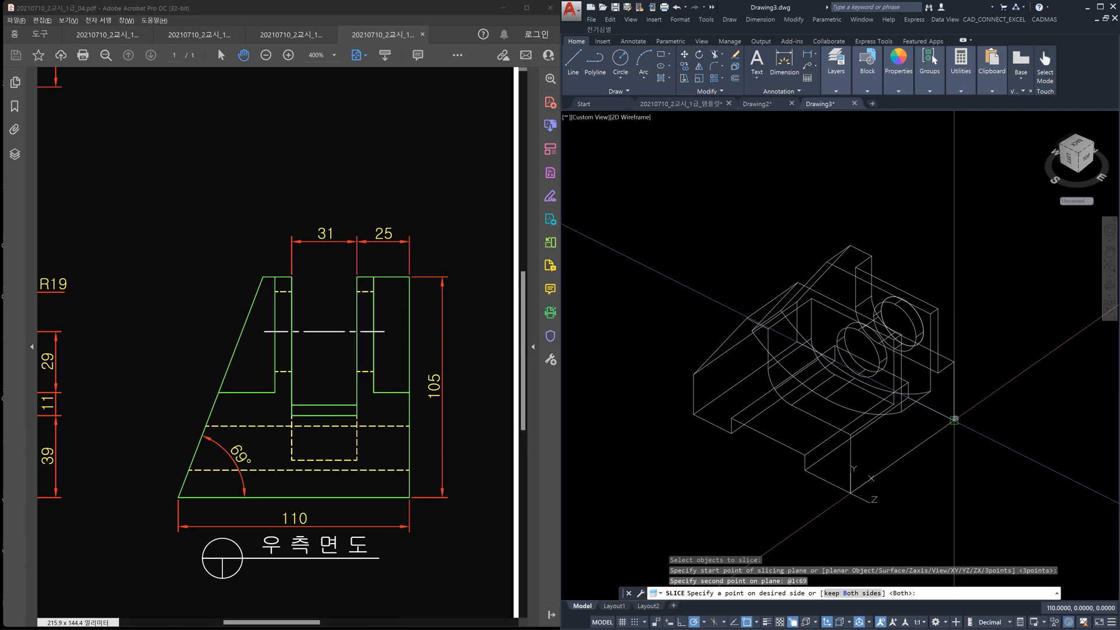
{"action": "left_click", "coordinate": [954, 419]}
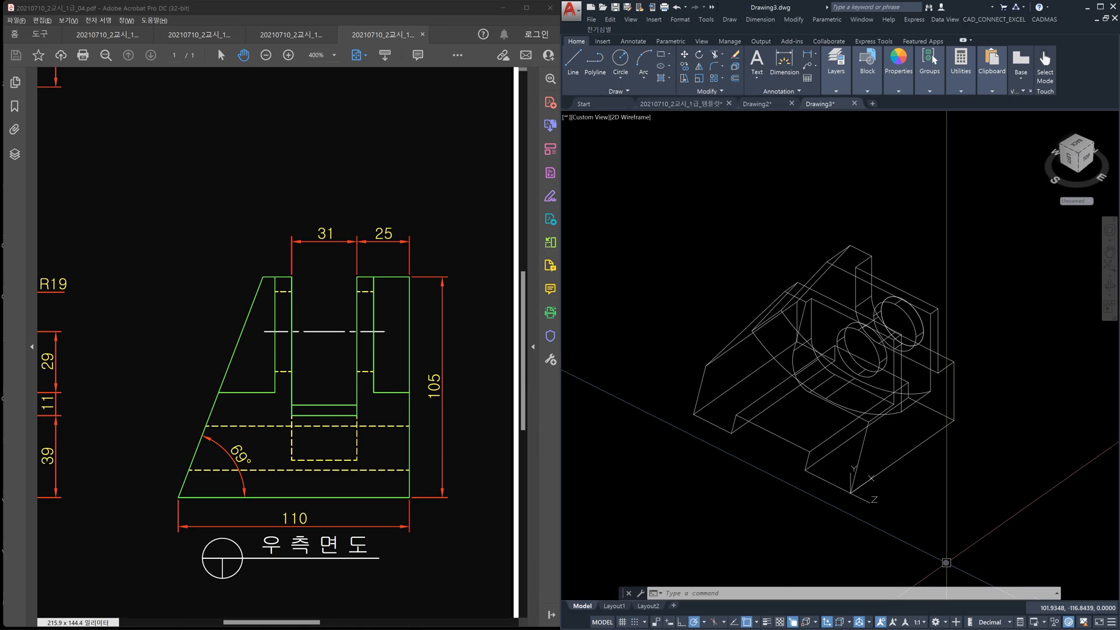
Step: Reset the UCS to the World coordinate system
{"action": "type", "text": "ucs"}
{"action": "key", "text": "Return"}
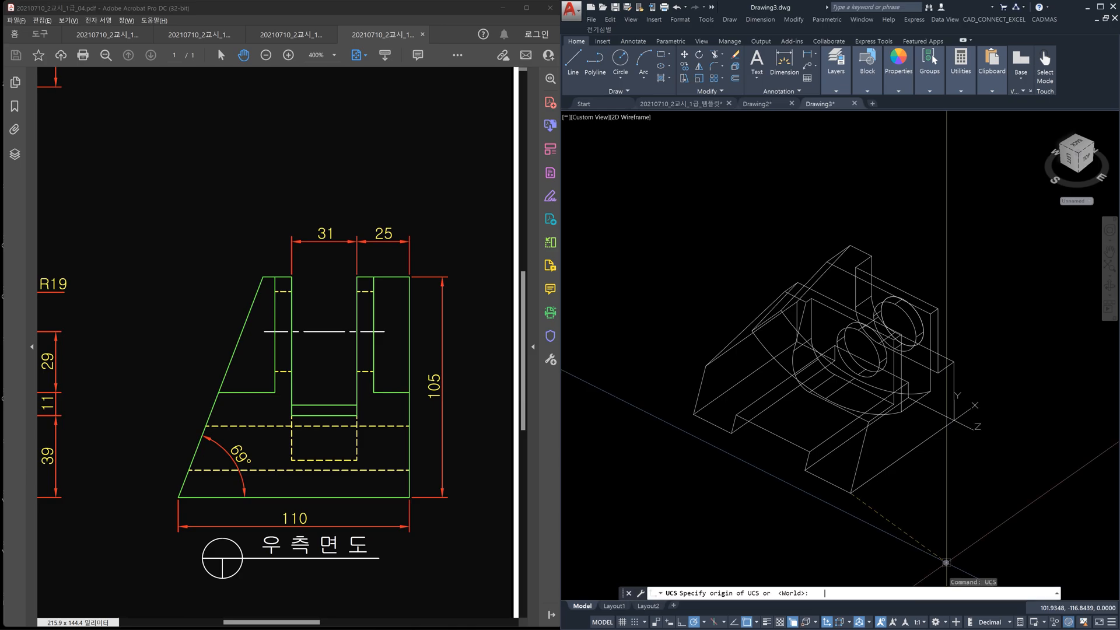
{"action": "key", "text": "Return"}
{"action": "key", "text": "Escape"}
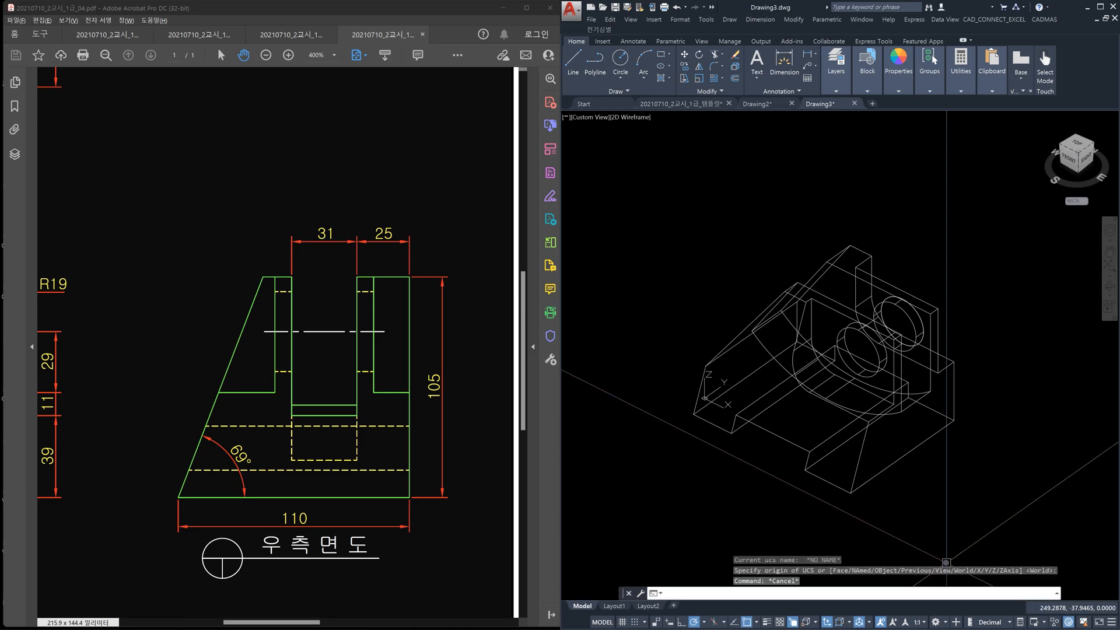
Step: Check the sliced solid in the Conceptual visual style from another angle, restoring the SE isometric view and 2D Wireframe style
{"action": "type", "text": "vs"}
{"action": "key", "text": "Return"}
{"action": "type", "text": "c"}
{"action": "key", "text": "Return"}
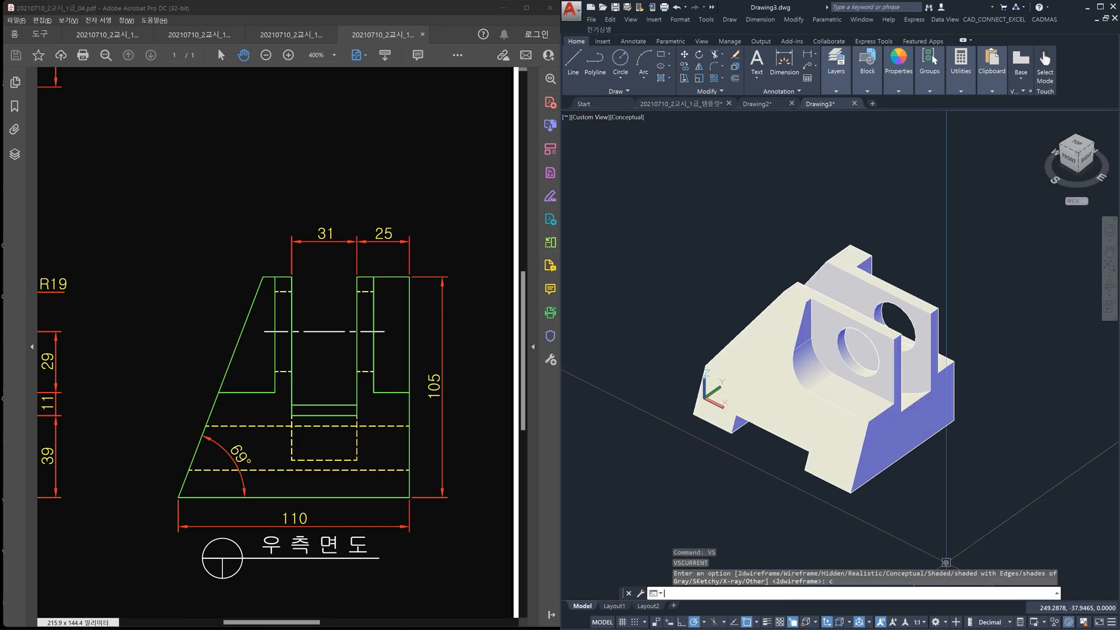
{"action": "middle_click_drag", "start_coordinate": [796, 469], "coordinate": [813, 491], "text": "shift"}
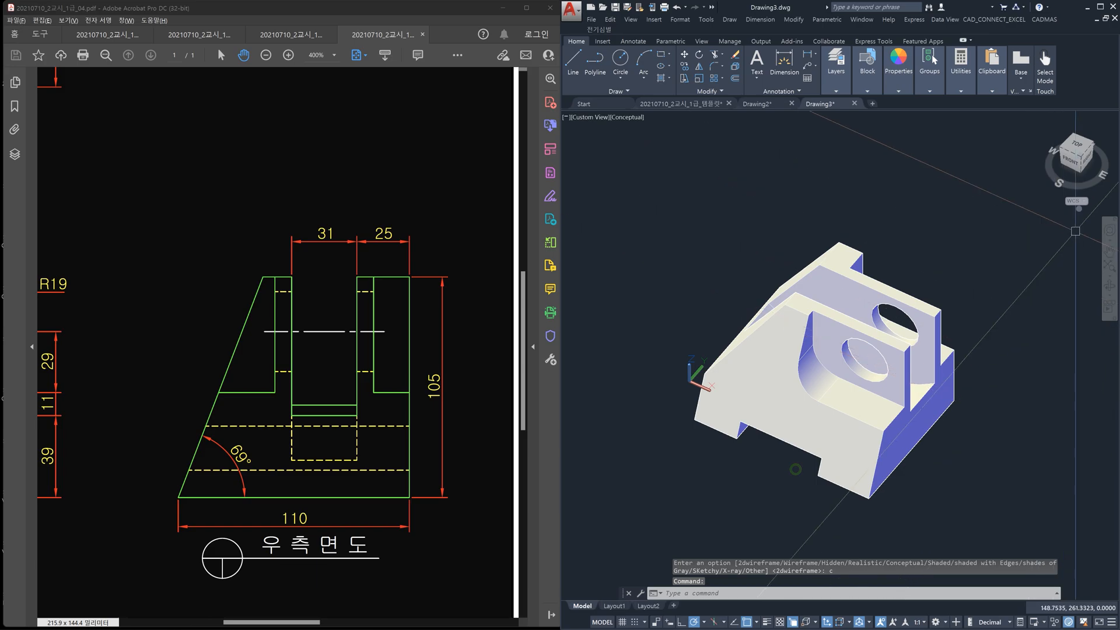
{"action": "left_click", "coordinate": [1075, 163]}
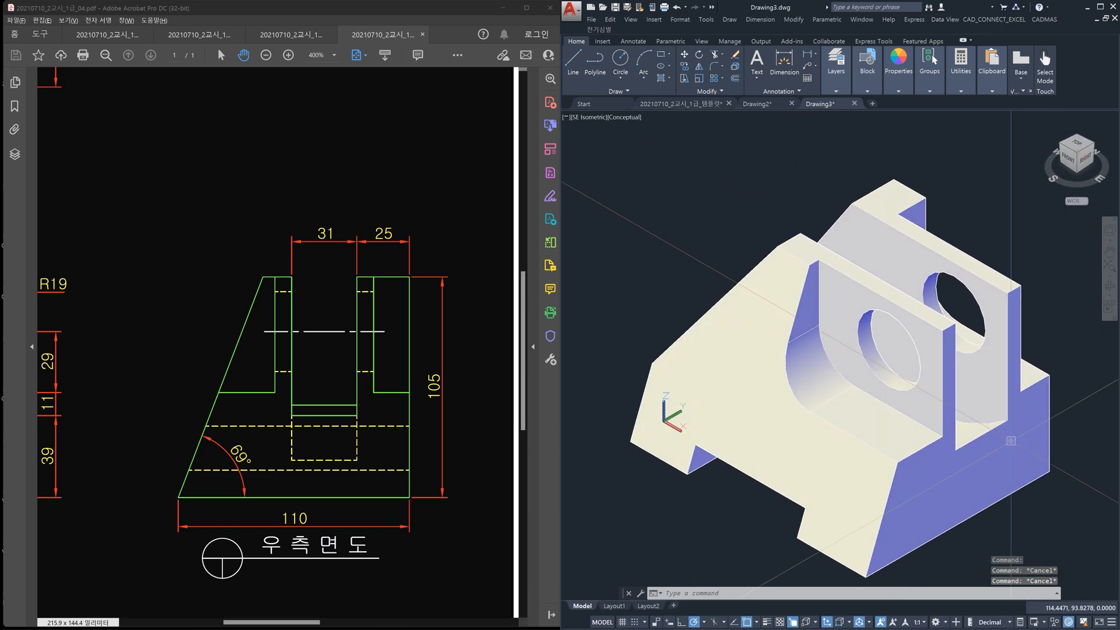
{"action": "type", "text": "vs"}
{"action": "key", "text": "Return"}
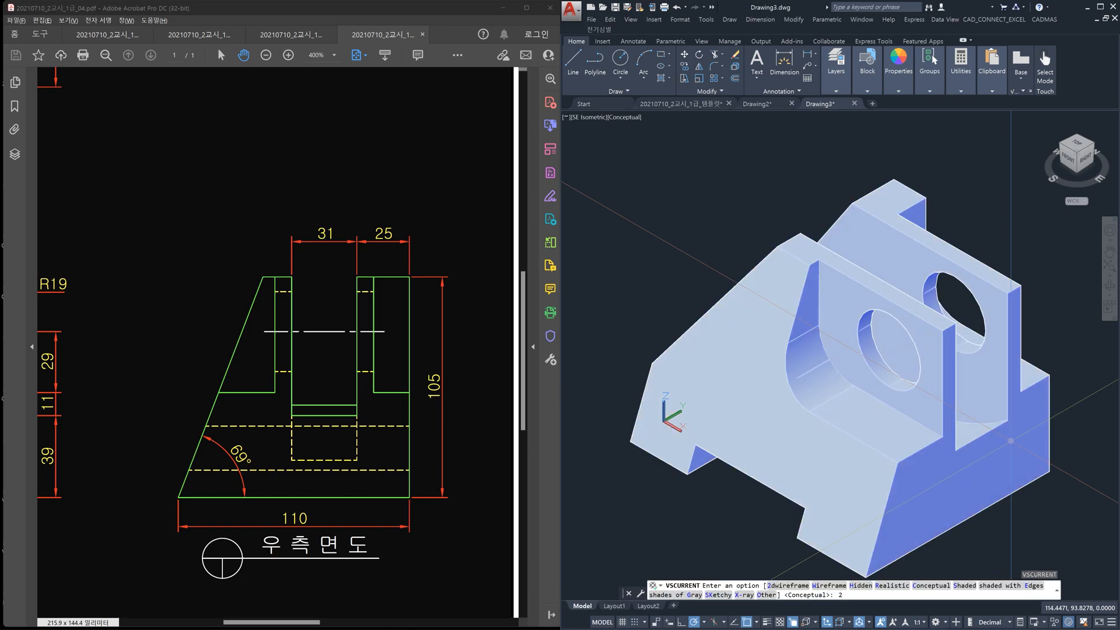
{"action": "type", "text": "2"}
{"action": "key", "text": "Return"}
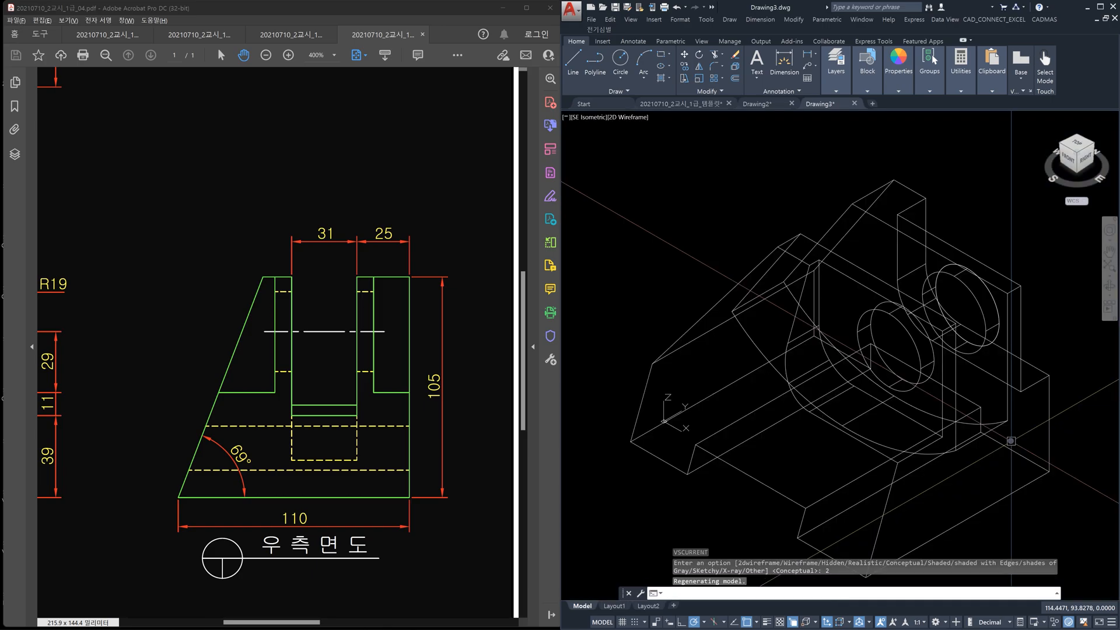
Step: Draw a 3D polyline on the solid through points A, B and C as marked in the exam sheet's isometric picture
{"action": "left_click", "coordinate": [319, 408]}
{"action": "scroll", "coordinate": [317, 408], "scroll_direction": "down", "scroll_amount": 2, "text": "ctrl"}
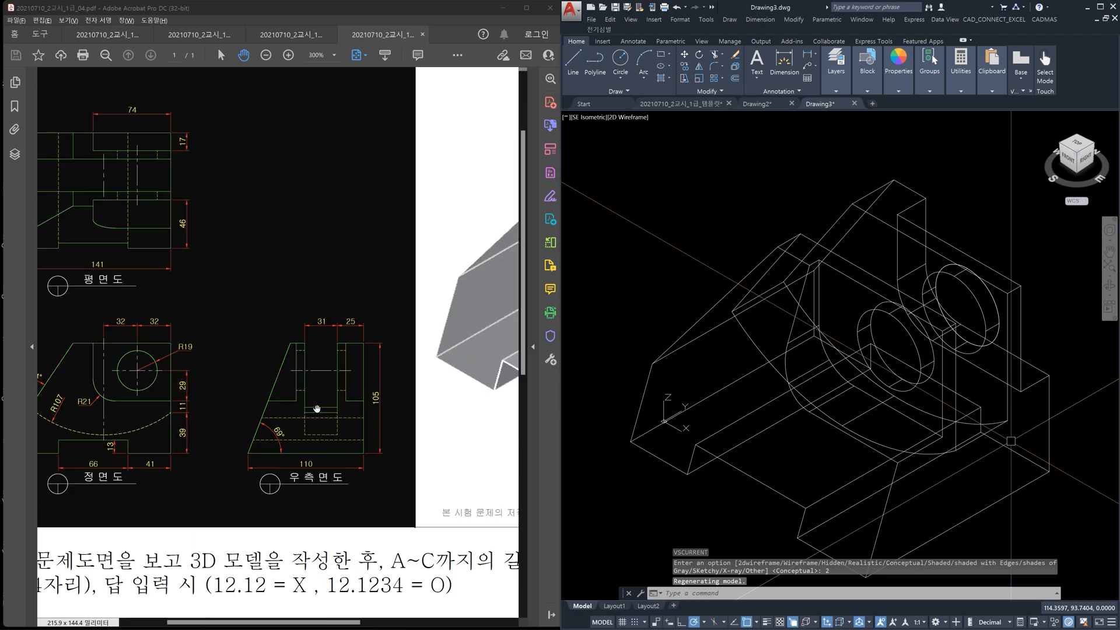
{"action": "left_click_drag", "start_coordinate": [377, 399], "coordinate": [190, 478]}
{"action": "left_click", "coordinate": [739, 202]}
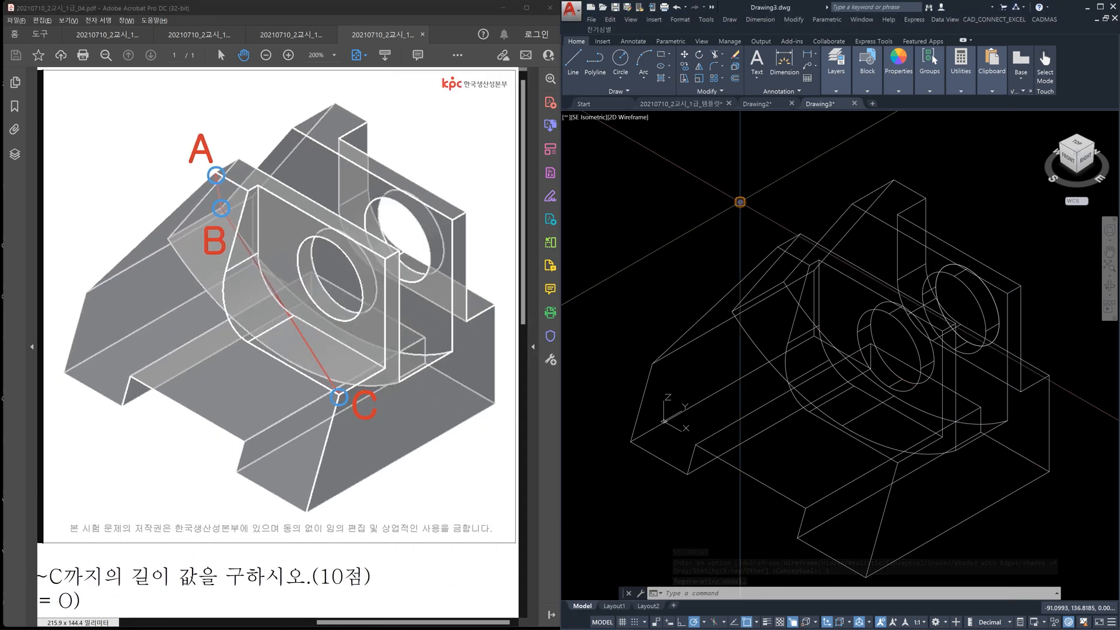
{"action": "type", "text": "3p"}
{"action": "key", "text": "Return"}
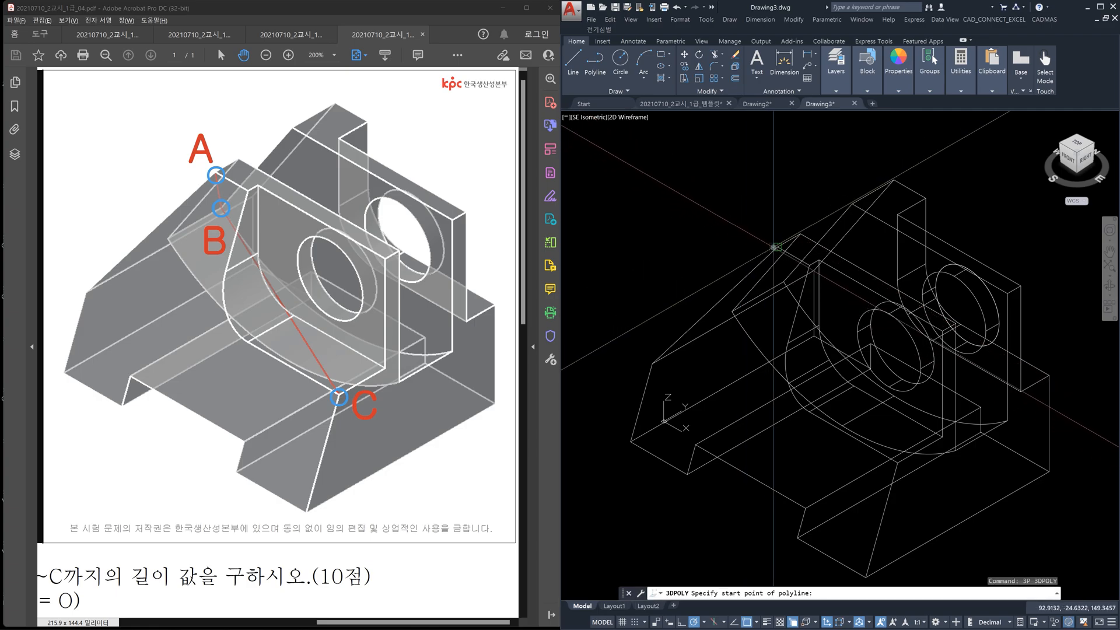
{"action": "left_click", "coordinate": [777, 247]}
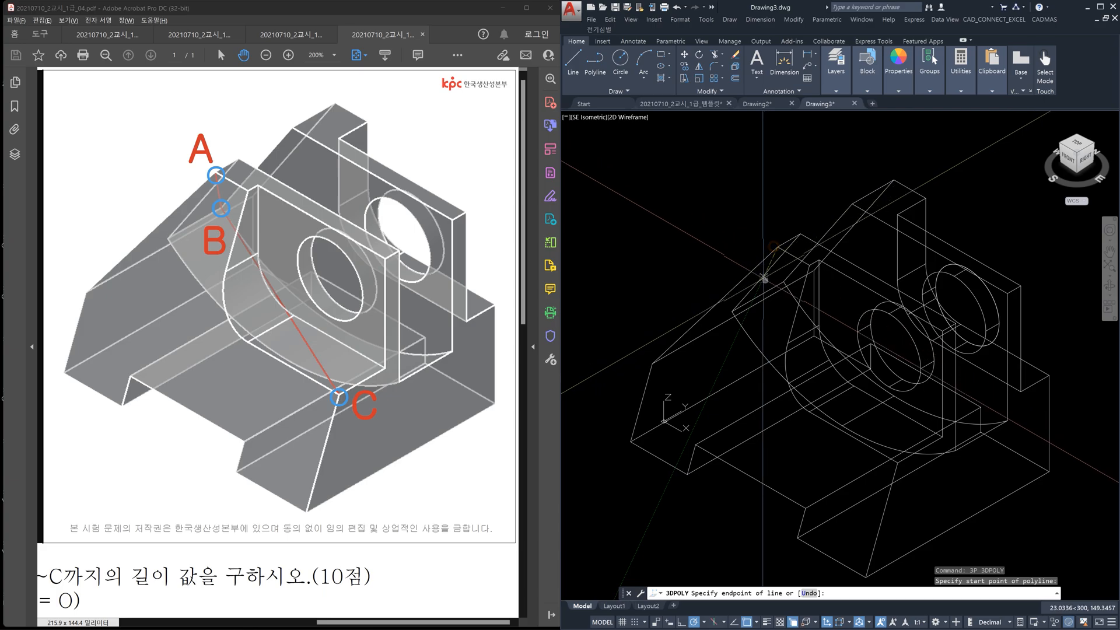
{"action": "left_click", "coordinate": [784, 281]}
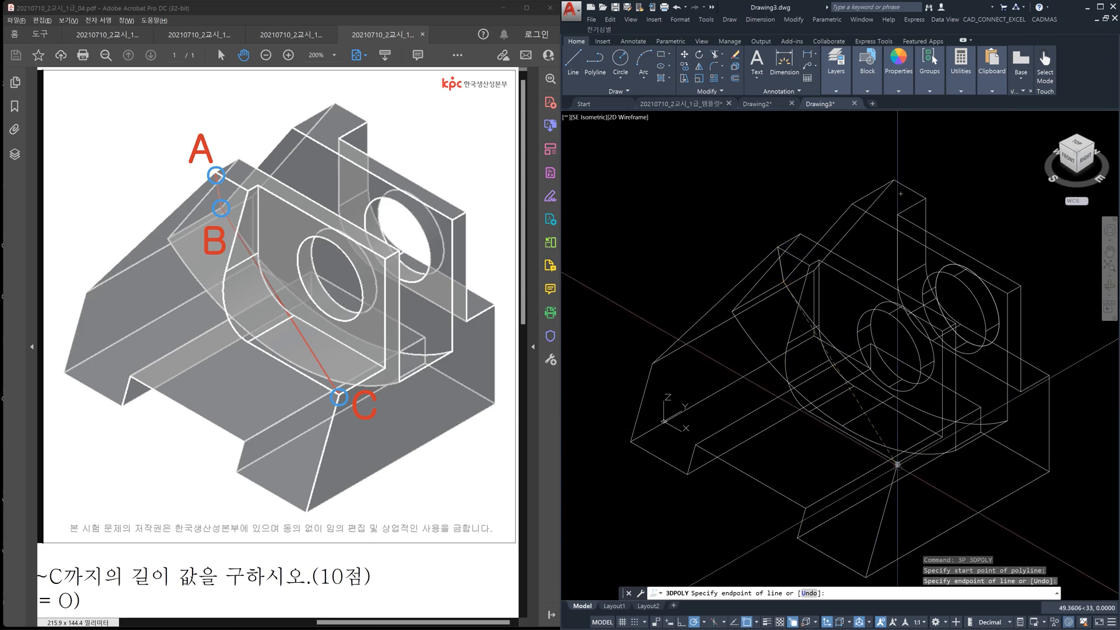
{"action": "left_click", "coordinate": [897, 461]}
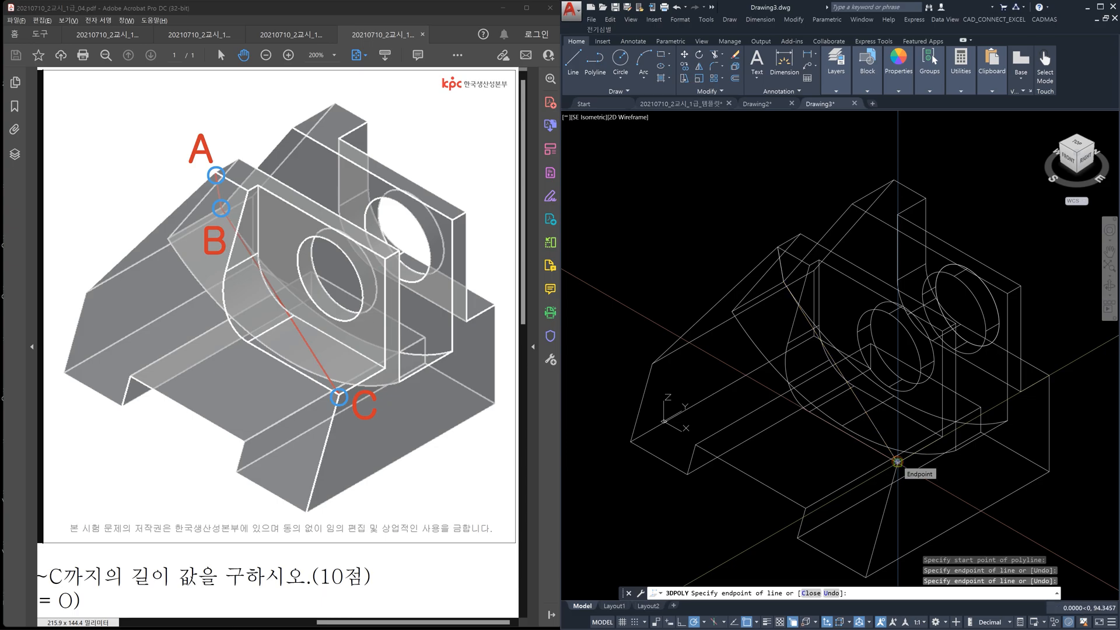
{"action": "key", "text": "Escape"}
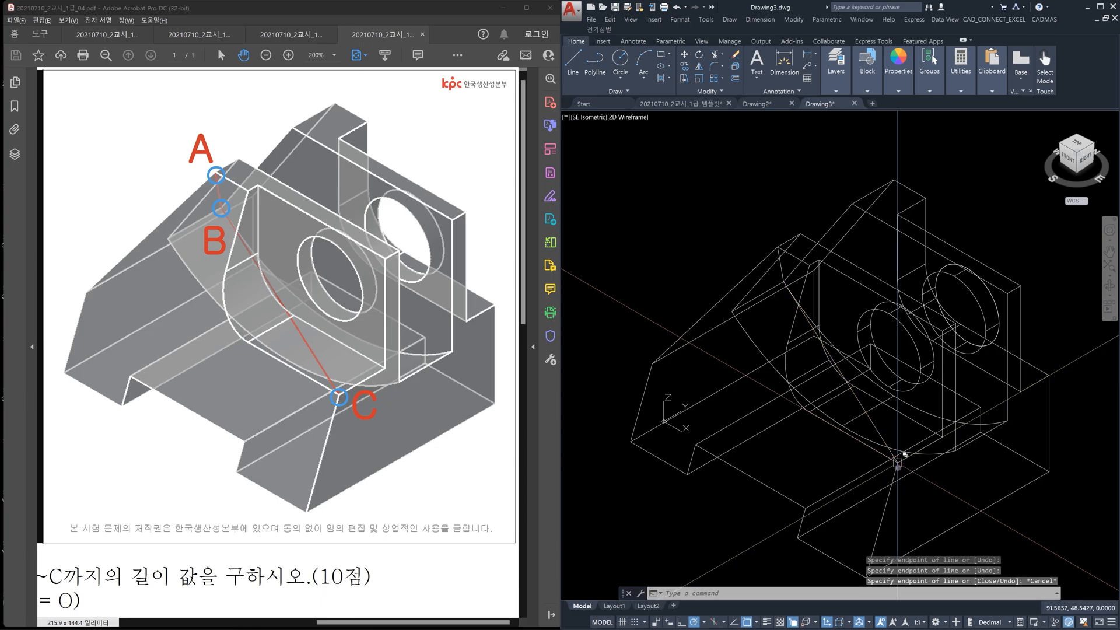
Step: Bring up the answer text file in Notepad and list the A–B–C polyline's properties to compare its length with answer 5
{"action": "key", "text": "alt+Tab"}
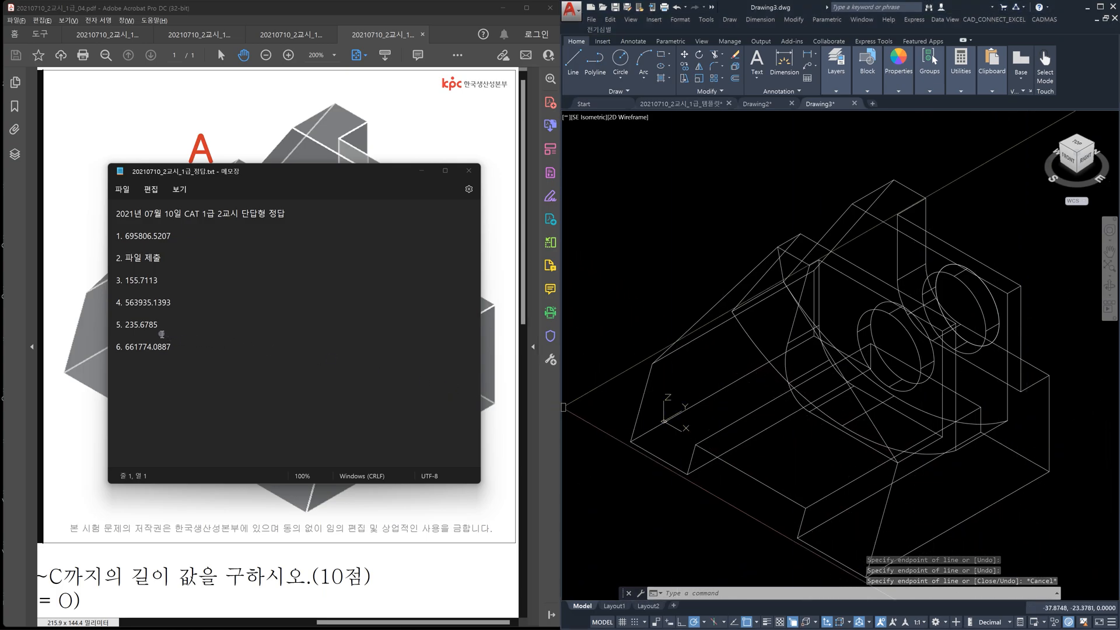
{"action": "left_click", "coordinate": [688, 261]}
{"action": "key", "text": "Escape"}
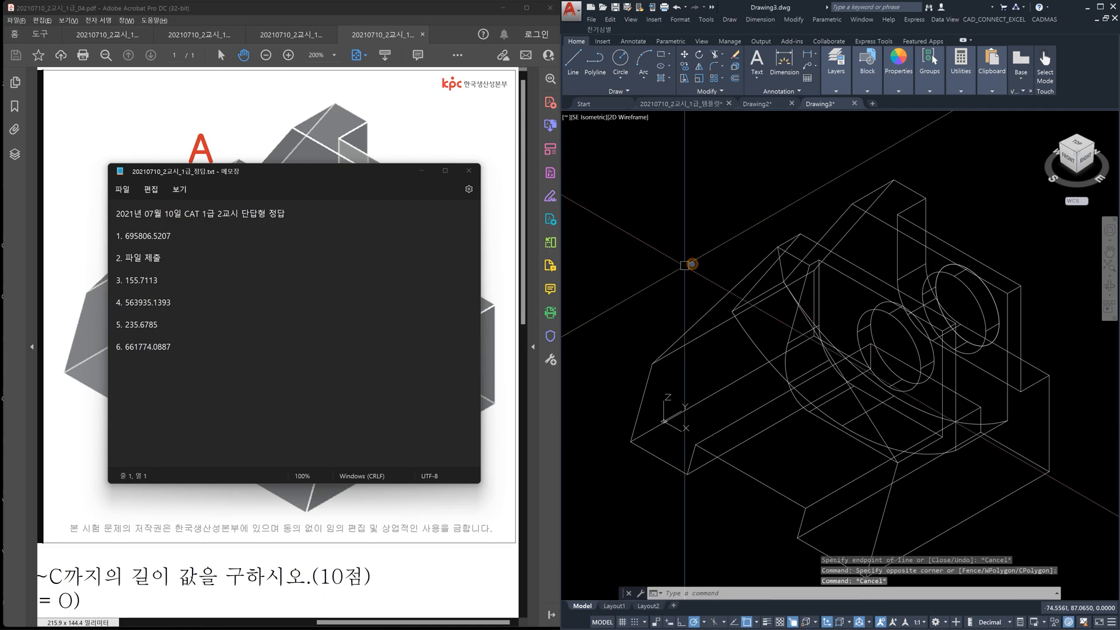
{"action": "type", "text": "li"}
{"action": "key", "text": "Return"}
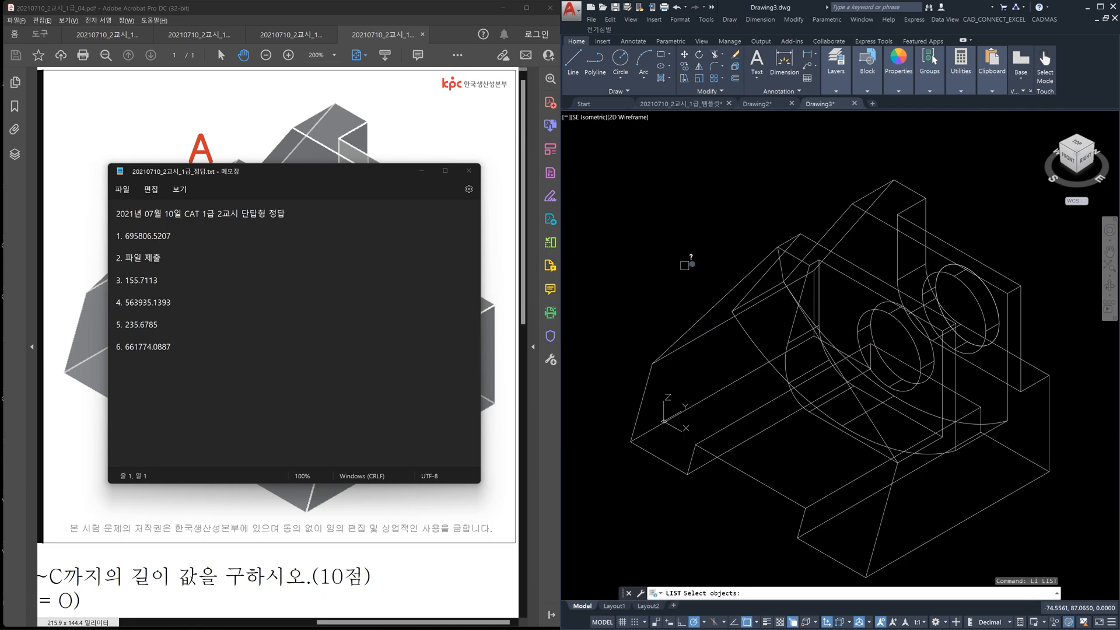
{"action": "left_click", "coordinate": [873, 428]}
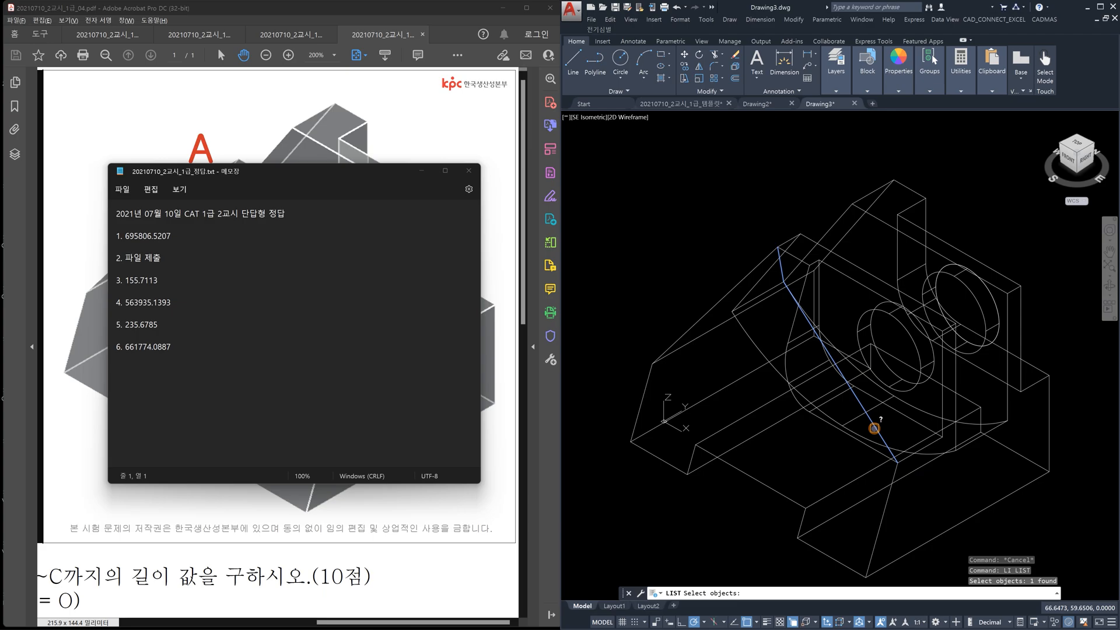
{"action": "key", "text": "Return"}
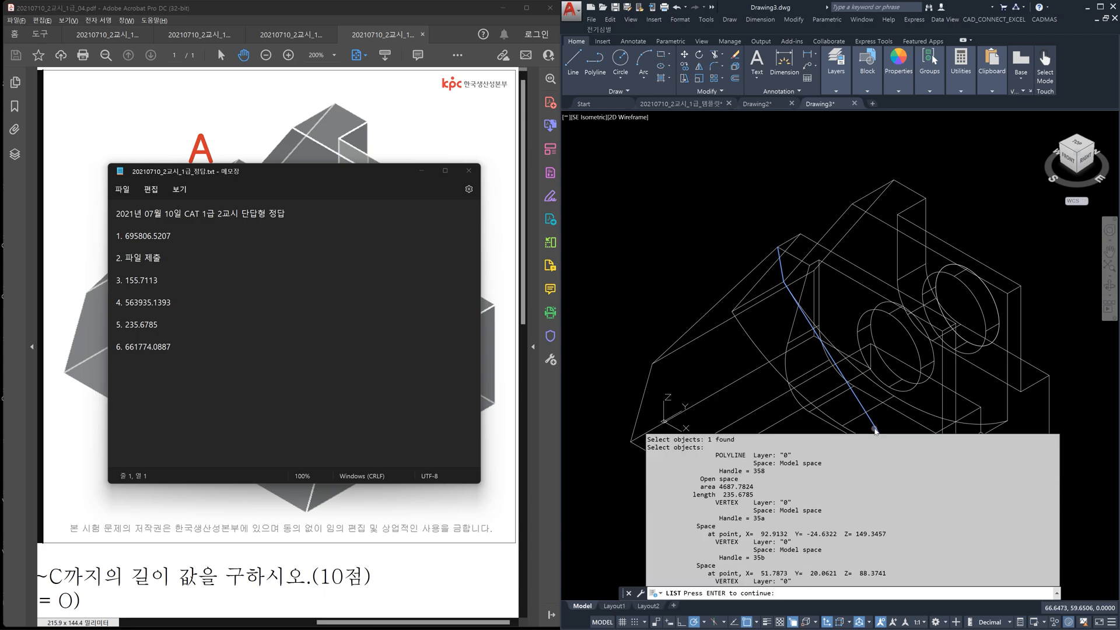
{"action": "key", "text": "Return"}
{"action": "scroll", "coordinate": [746, 491], "scroll_direction": "up", "scroll_amount": 2}
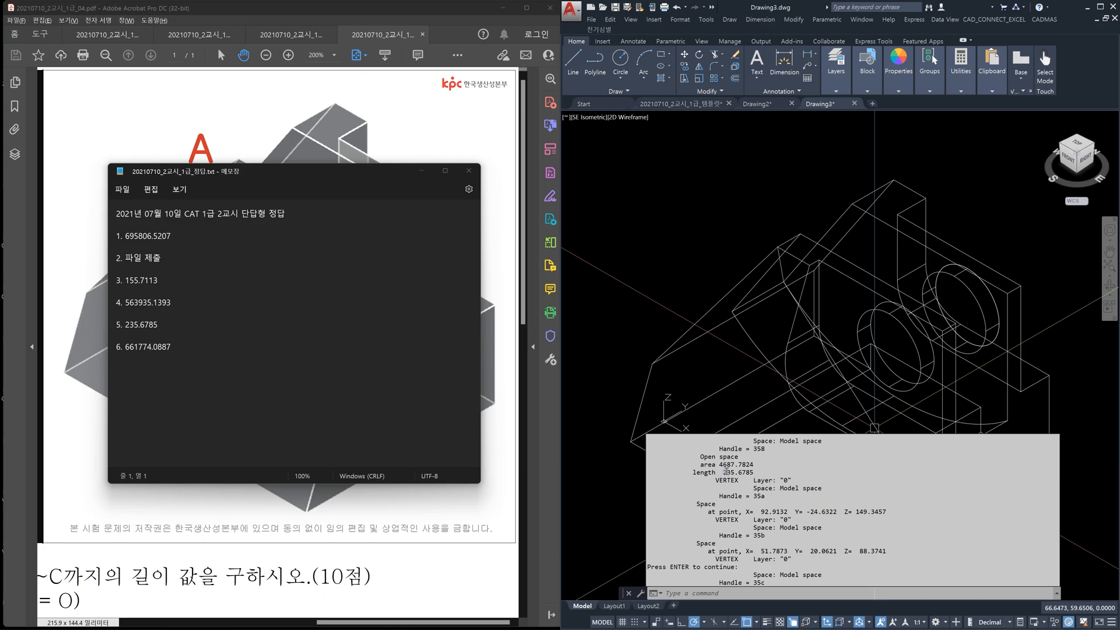
{"action": "left_click_drag", "start_coordinate": [723, 471], "coordinate": [760, 473]}
{"action": "key", "text": "Escape"}
{"action": "key", "text": "Escape"}
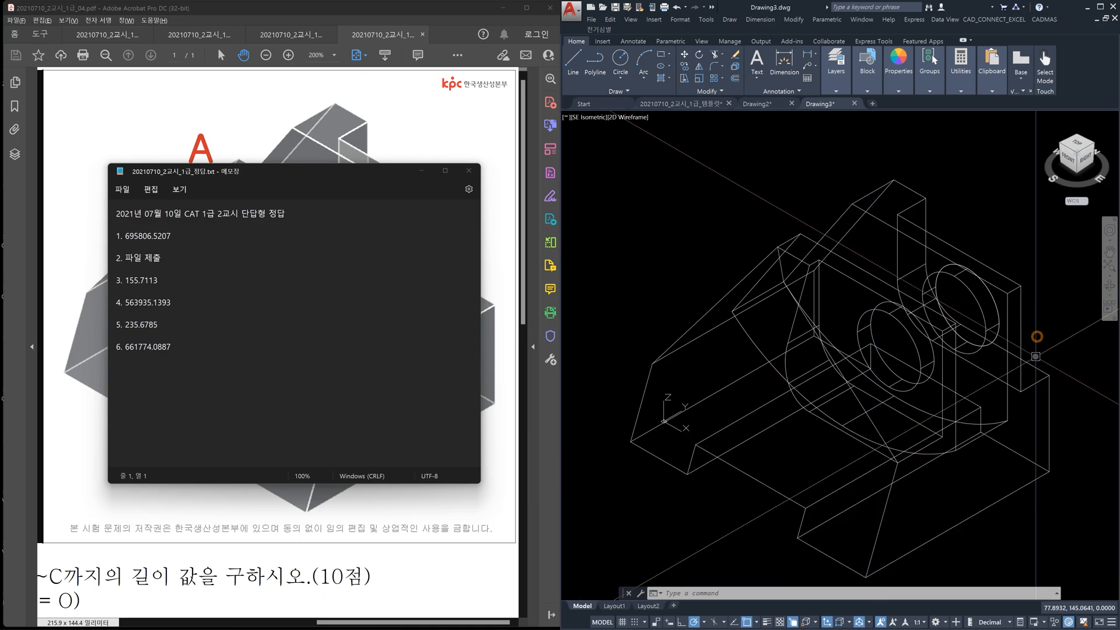
{"action": "key", "text": "Escape"}
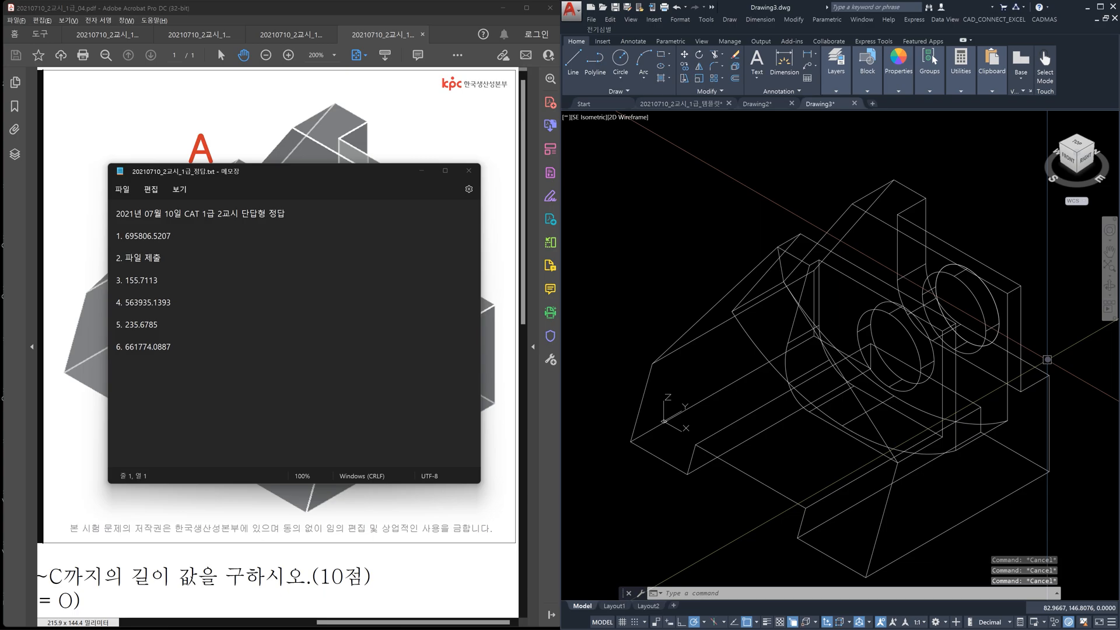
Step: Run the mass properties analysis on the solid to compare its volume with answer 6, without writing the analysis to a file
{"action": "type", "text": "volum"}
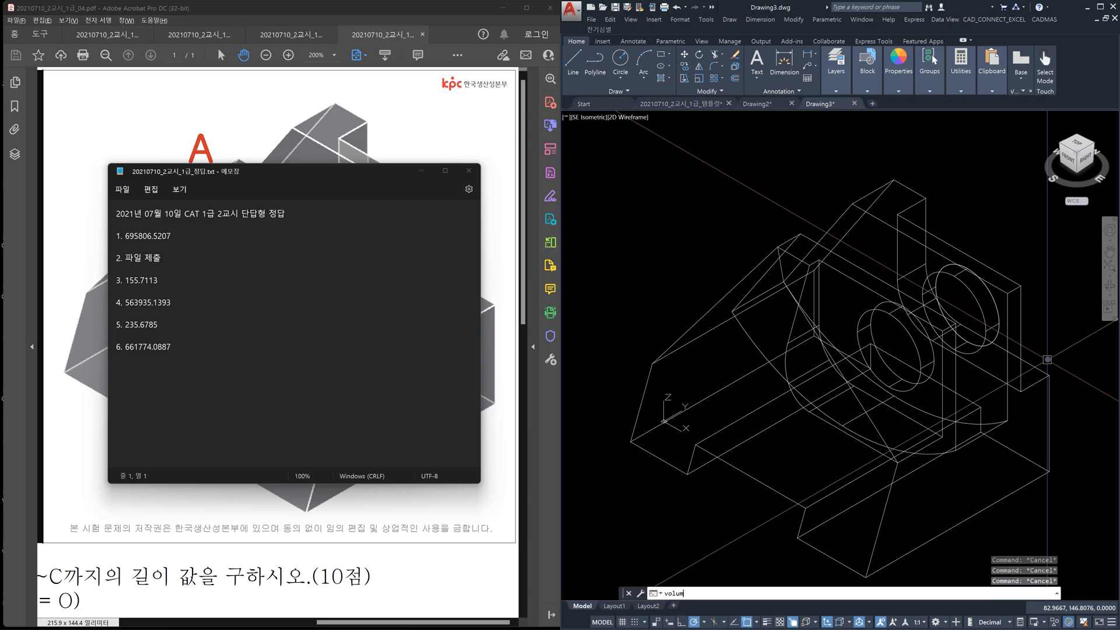
{"action": "type", "text": "e"}
{"action": "key", "text": "Return"}
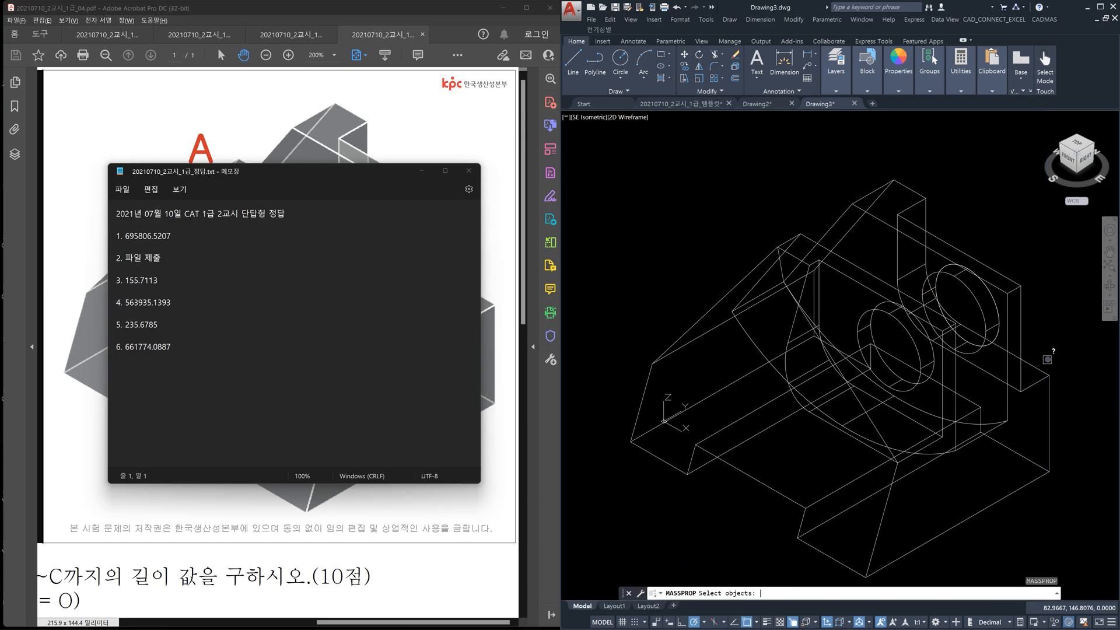
{"action": "left_click", "coordinate": [1033, 384]}
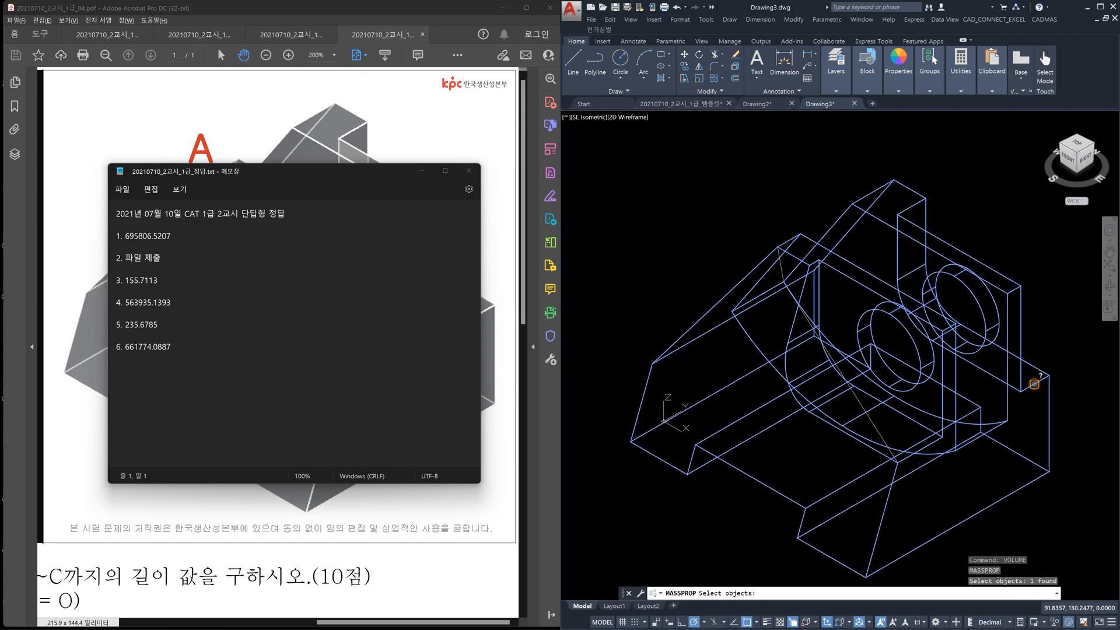
{"action": "key", "text": "Return"}
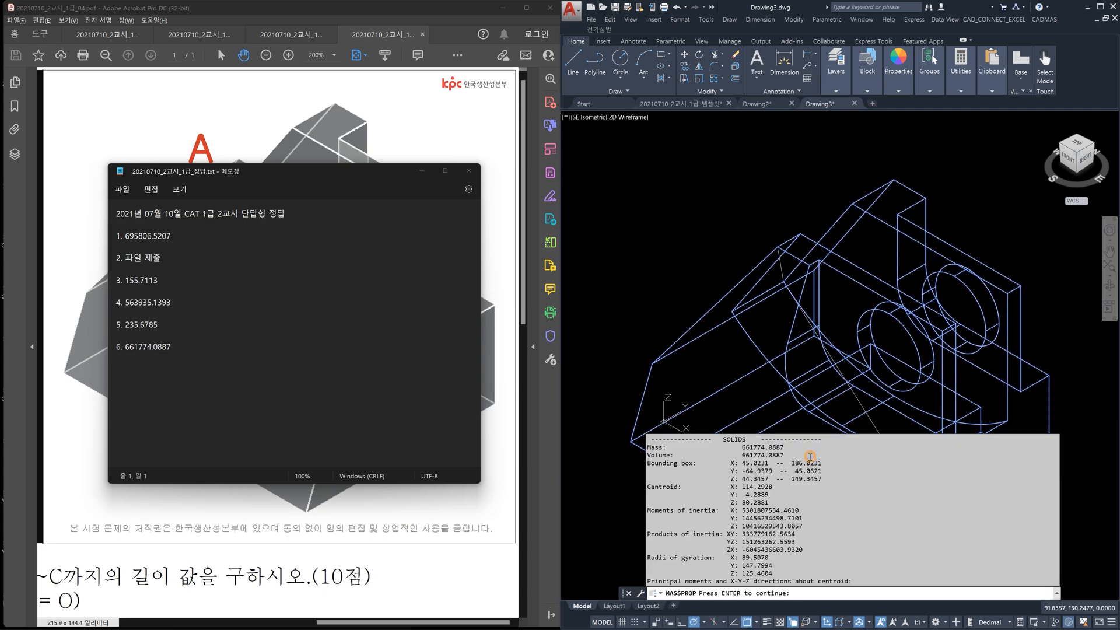
{"action": "key", "text": "Return"}
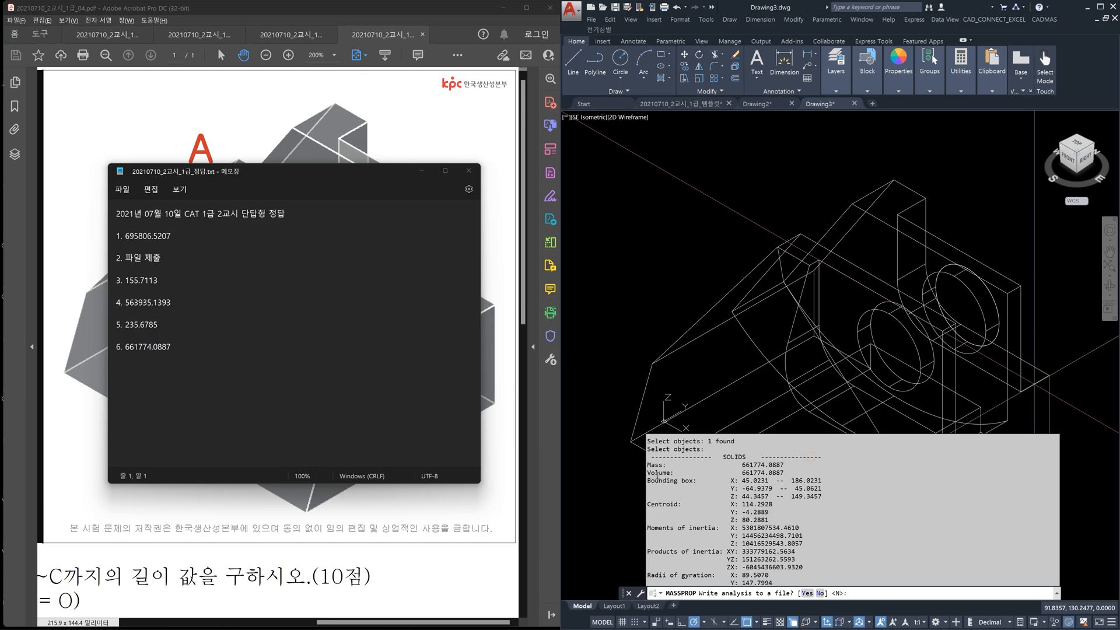
{"action": "left_click_drag", "start_coordinate": [743, 473], "coordinate": [786, 472]}
{"action": "left_click", "coordinate": [955, 435]}
{"action": "key", "text": "Escape"}
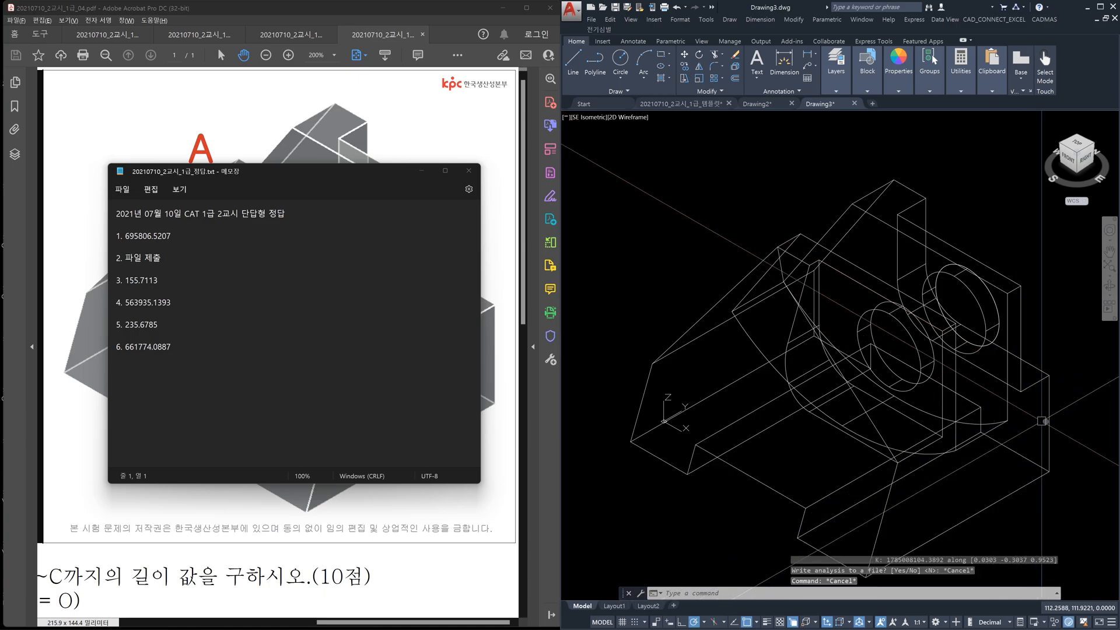
{"action": "middle_click_drag", "start_coordinate": [1065, 436], "coordinate": [1063, 406]}
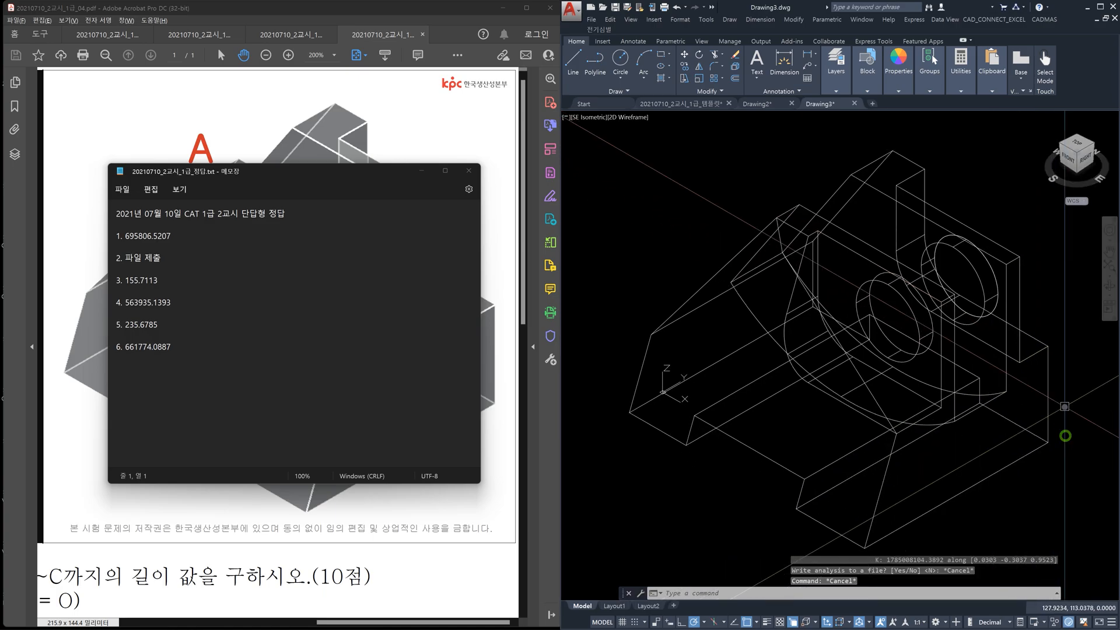